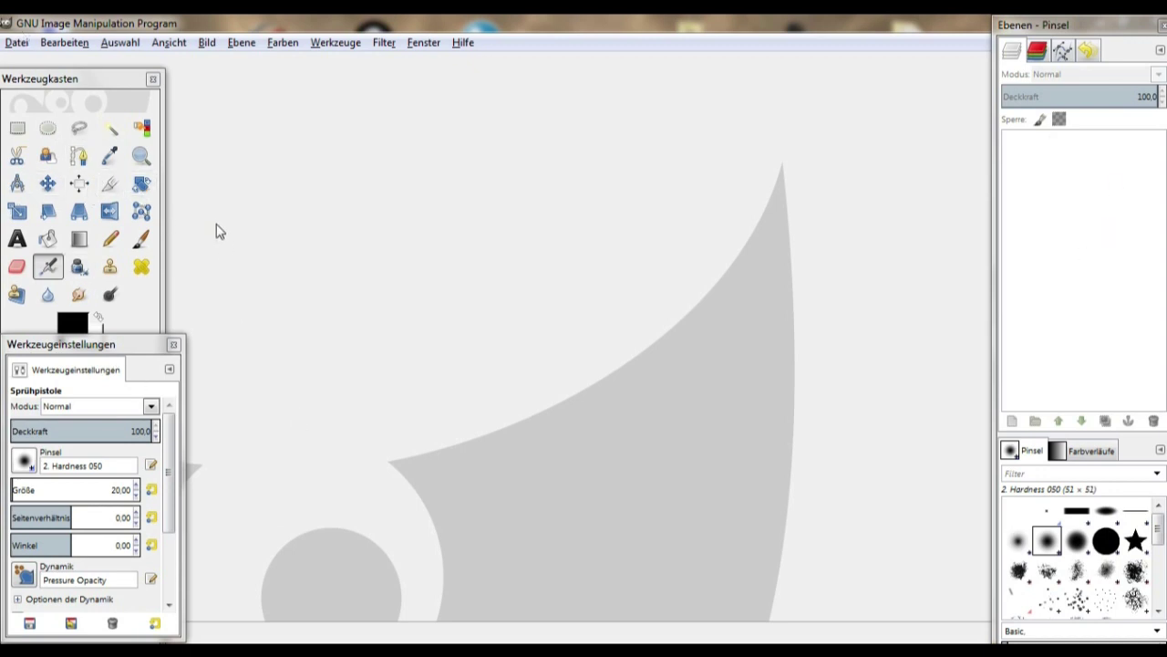
# - Move the toolbox up, close Tool Options, reposition the Layers dock and select Rectangle Select
pyautogui.moveTo(91, 96); pyautogui.dragTo(88, 76)
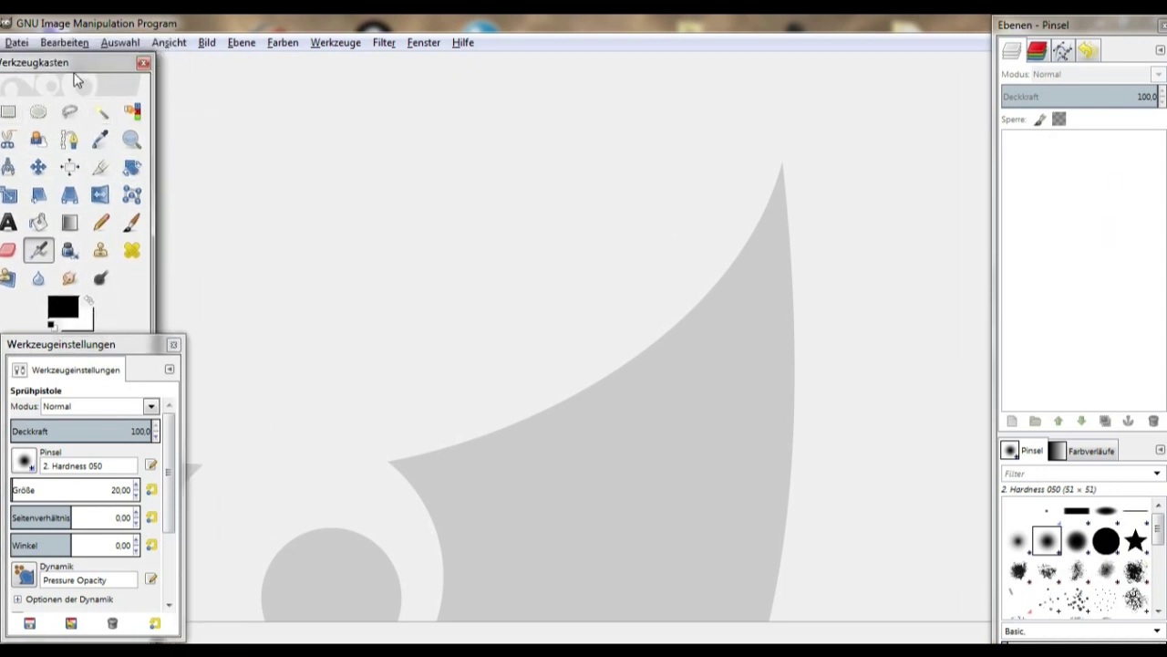
pyautogui.click(173, 344)
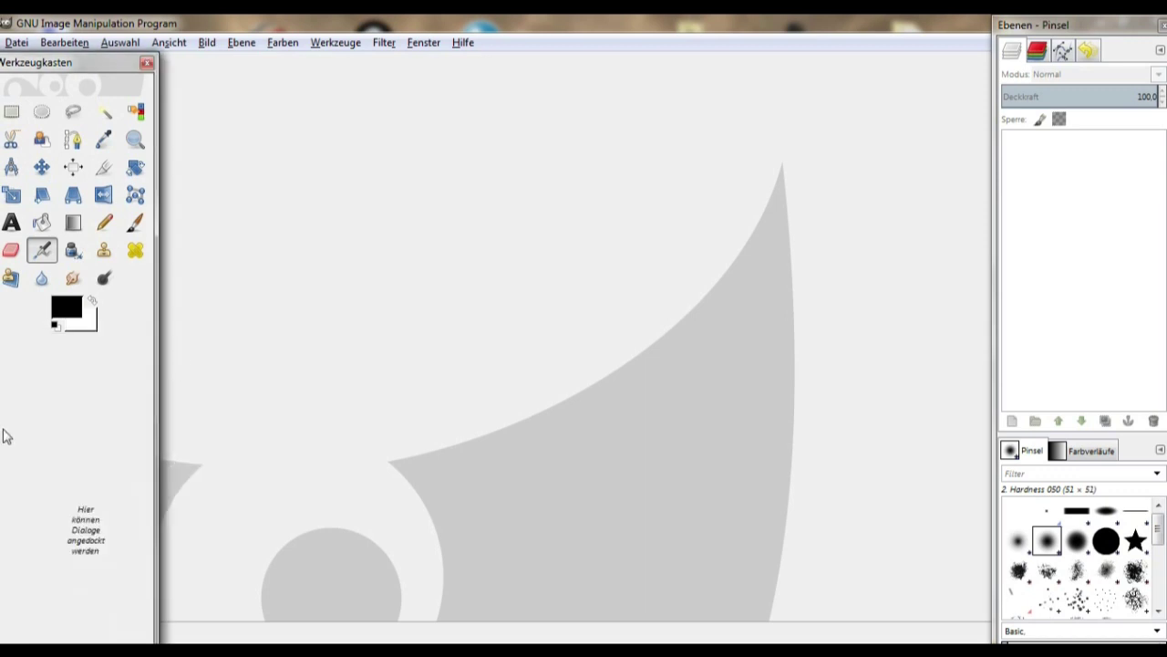
pyautogui.moveTo(1065, 27); pyautogui.dragTo(1006, 60)
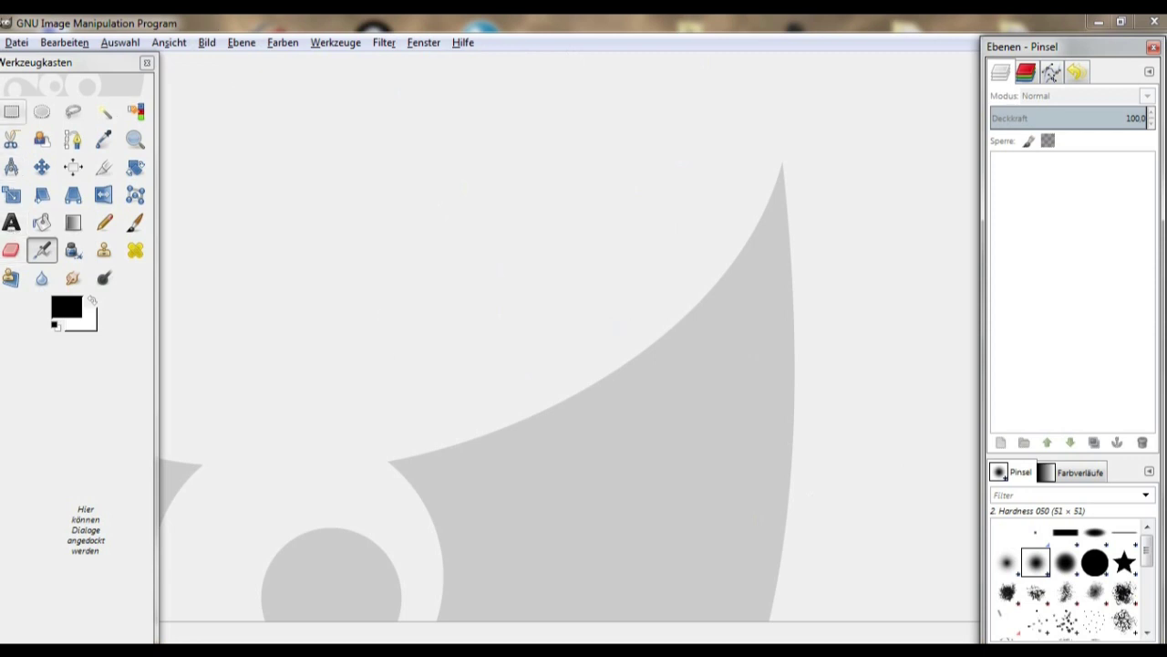
pyautogui.click(12, 112)
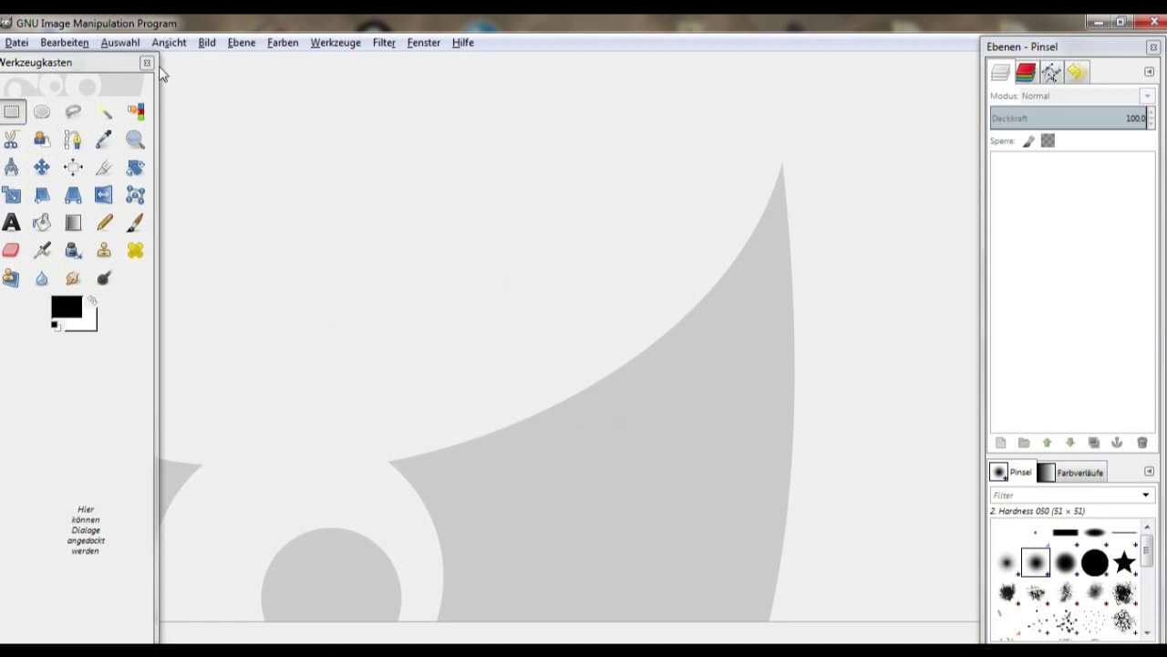
pyautogui.click(17, 42)
pyautogui.click(35, 66)
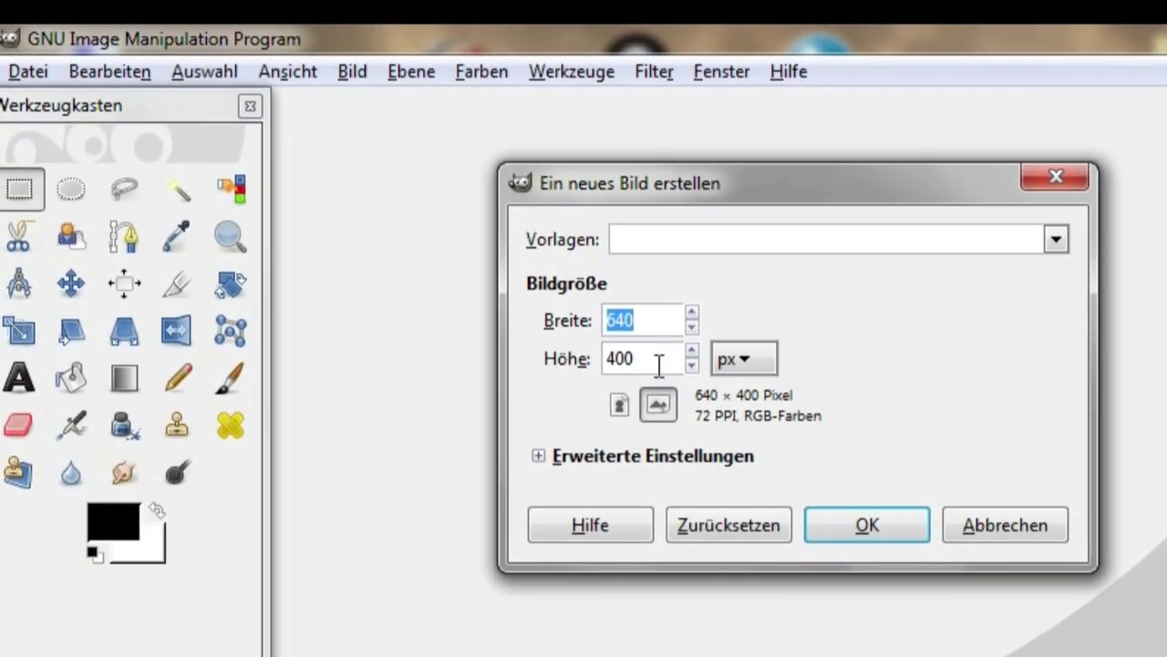
# - Create a new image 640 px wide by 360 px high
pyautogui.click(658, 363)
pyautogui.moveTo(661, 359); pyautogui.dragTo(561, 361)
pyautogui.write('360')
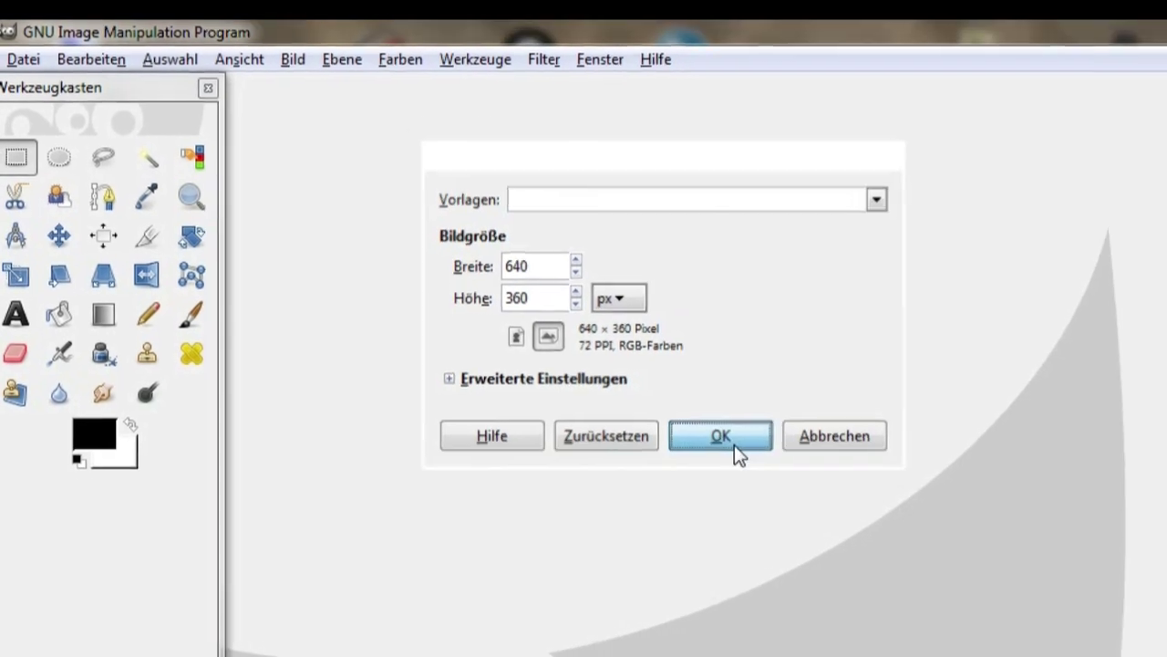
pyautogui.click(883, 531)
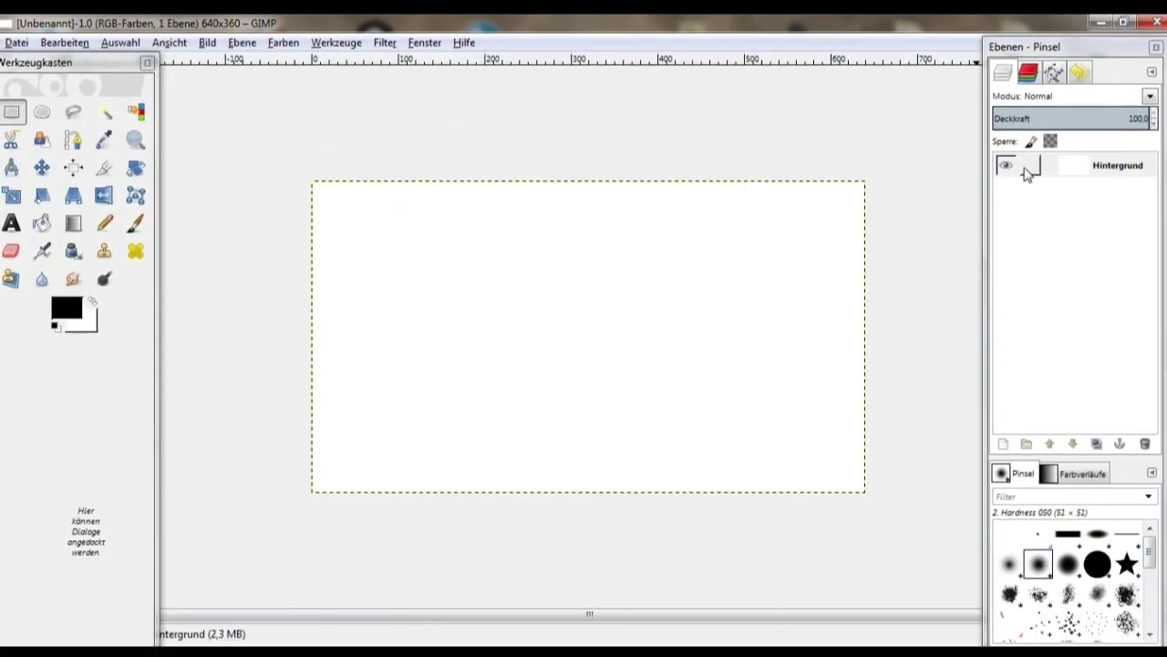
pyautogui.click(1111, 173)
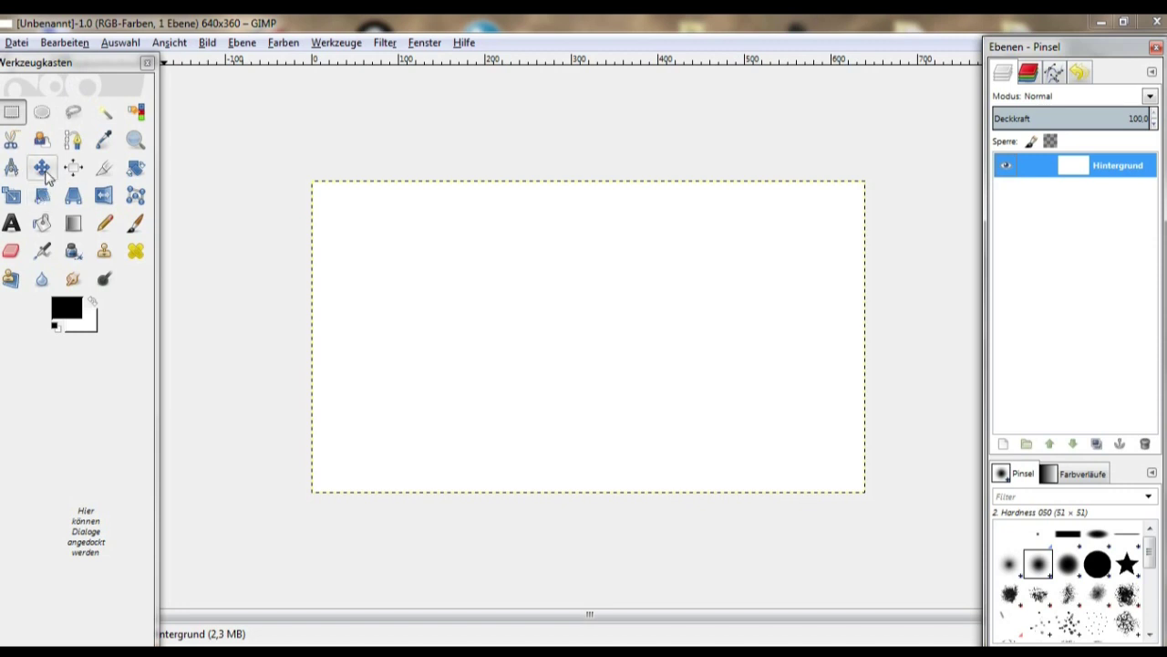
pyautogui.click(42, 170)
pyautogui.moveTo(517, 353)
pyautogui.mouseDown()
pyautogui.moveTo(450, 281)
pyautogui.moveTo(369, 238)
pyautogui.mouseUp()
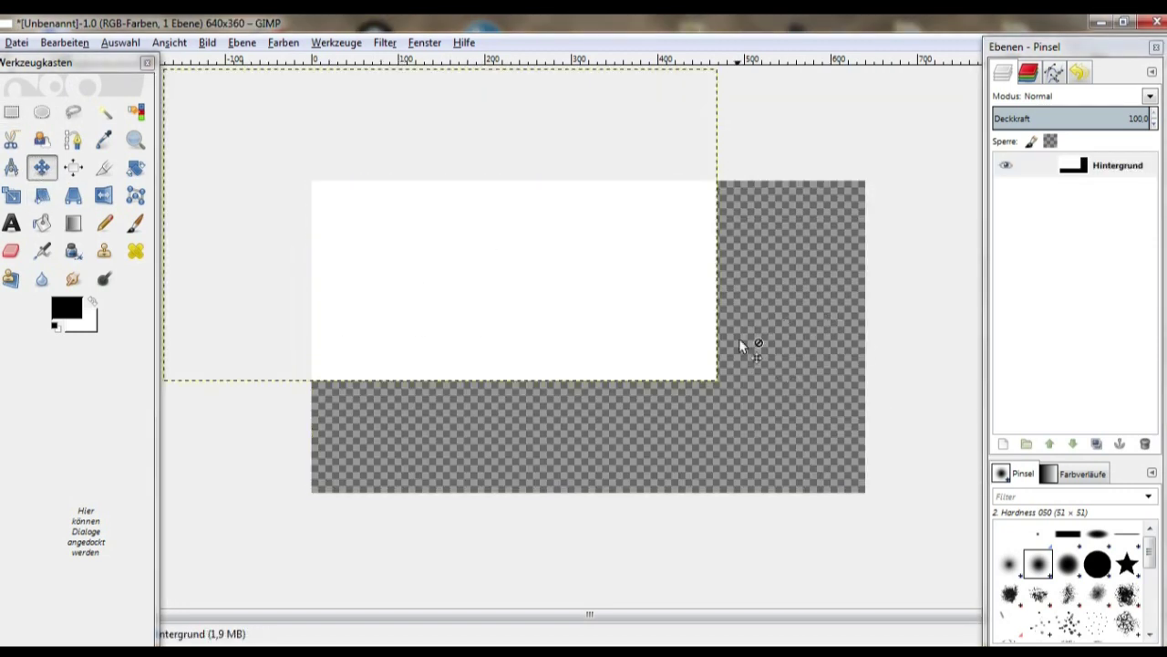
pyautogui.moveTo(594, 295); pyautogui.dragTo(685, 336)
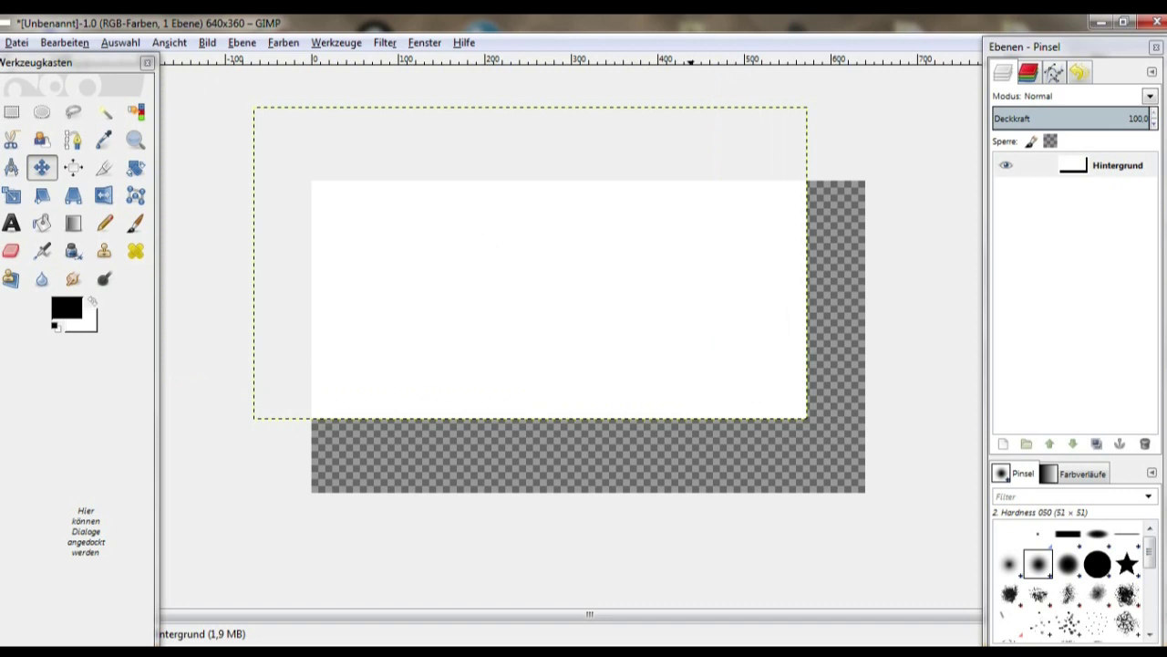
pyautogui.hotkey('ctrl', 'z')
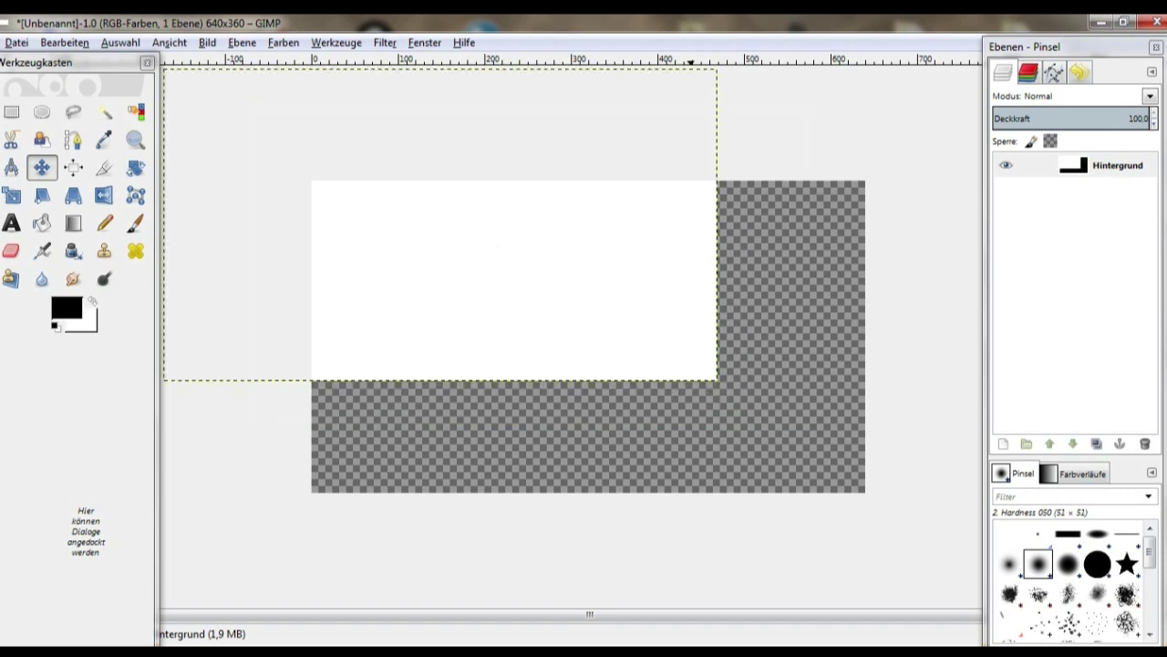
pyautogui.hotkey('ctrl', 'z')
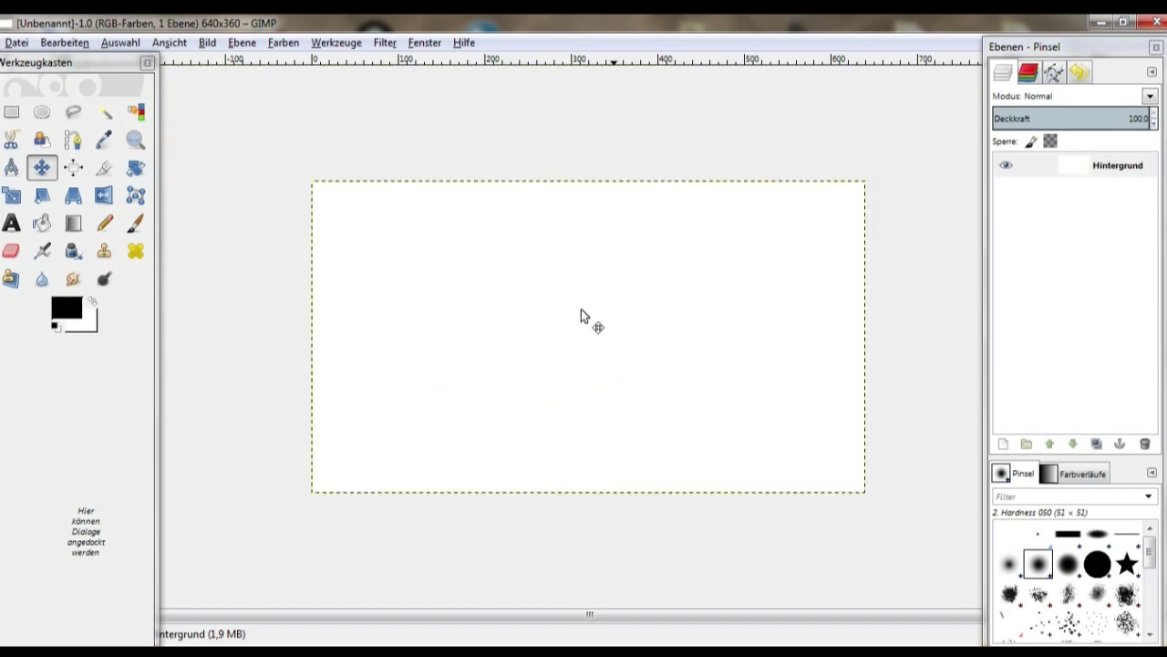
pyautogui.moveTo(141, 62)
pyautogui.mouseDown()
pyautogui.moveTo(164, 84)
pyautogui.moveTo(161, 98)
pyautogui.mouseUp()
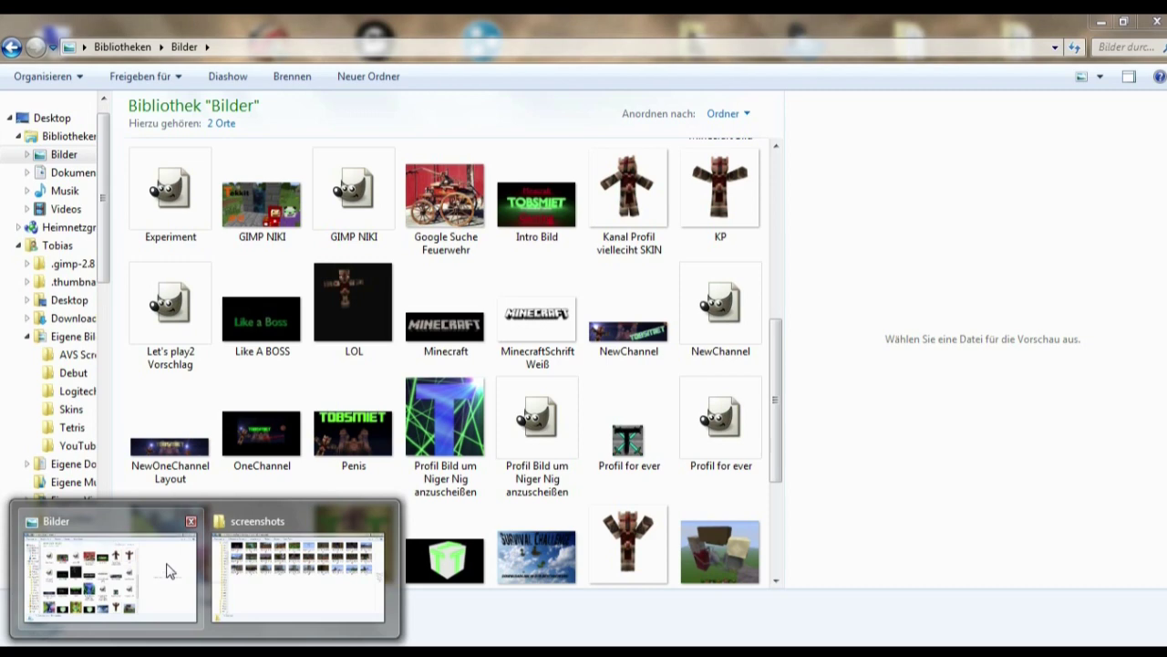
pyautogui.click(167, 571)
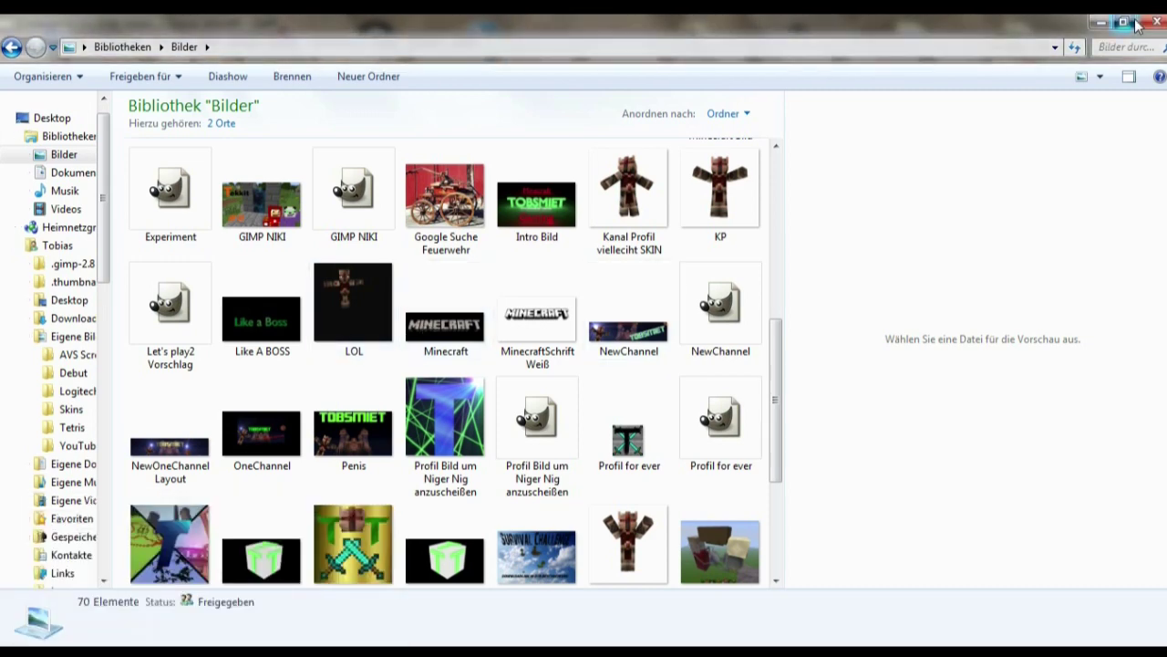
# - Drag 'MinecraftSchrift Weiß' from the Bilder folder onto the GIMP canvas as a new layer
pyautogui.click(1123, 21)
pyautogui.moveTo(434, 209); pyautogui.dragTo(434, 286)
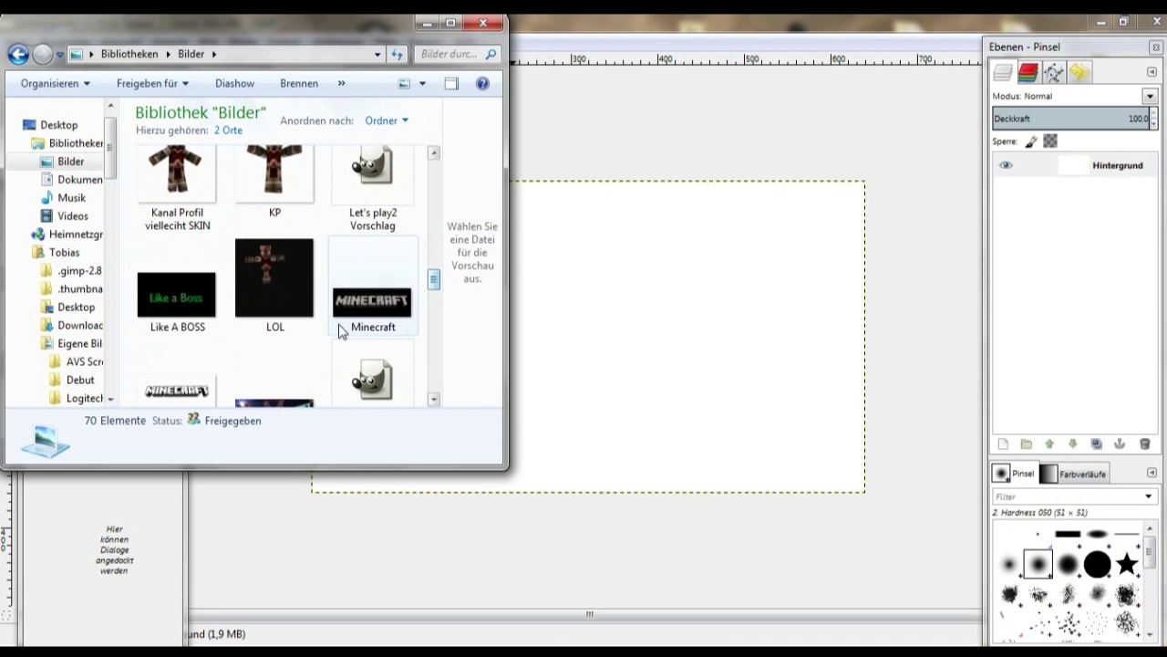
pyautogui.moveTo(433, 286); pyautogui.dragTo(434, 295)
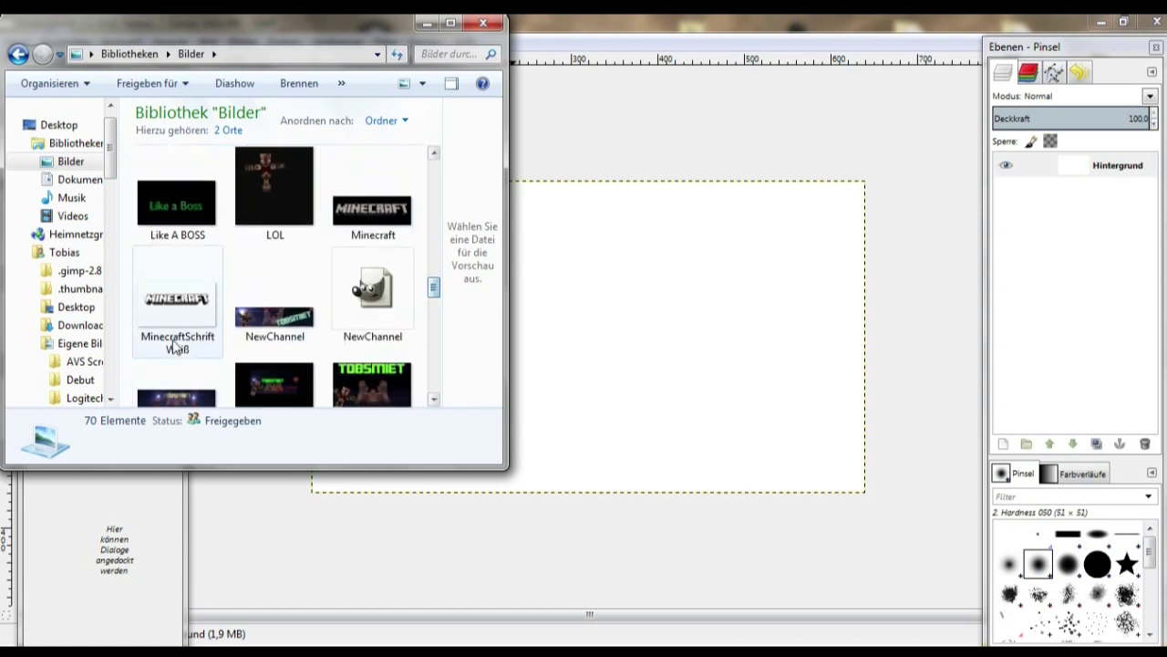
pyautogui.click(177, 301)
pyautogui.moveTo(617, 345); pyautogui.dragTo(617, 345)
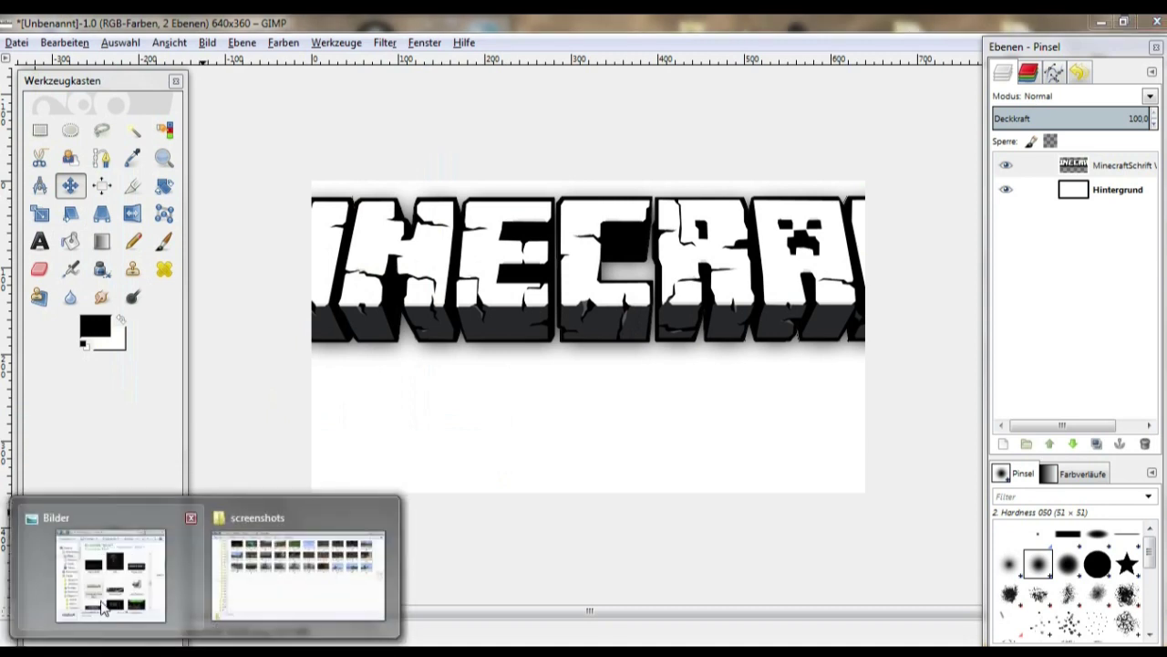
pyautogui.click(104, 558)
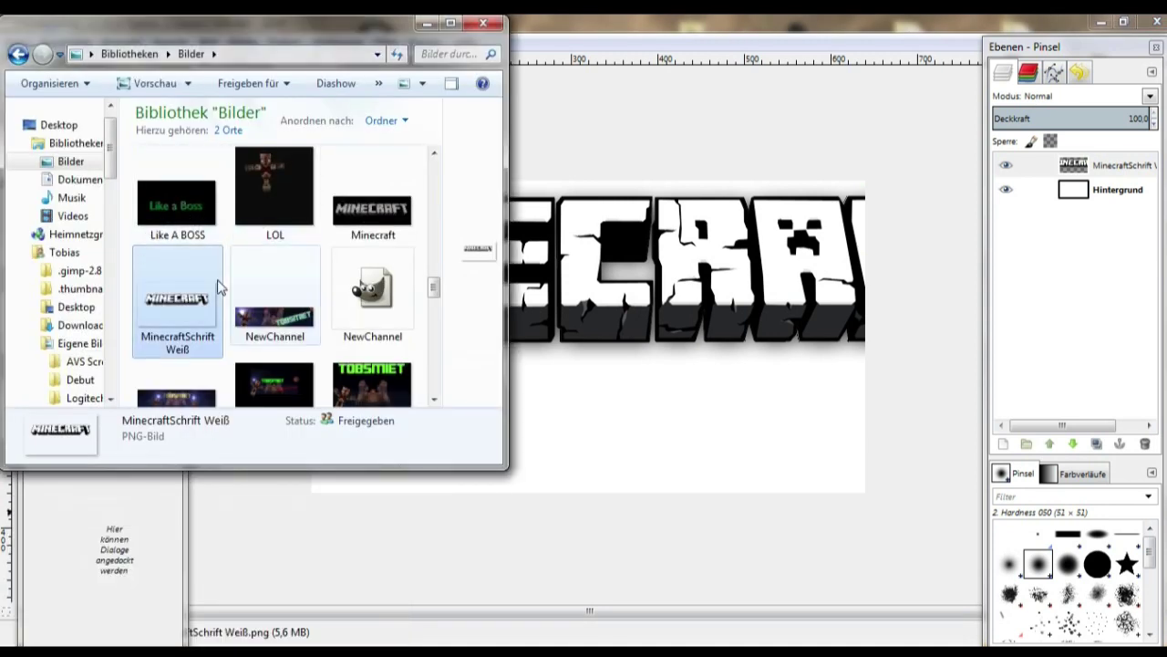
pyautogui.moveTo(212, 293); pyautogui.dragTo(574, 417)
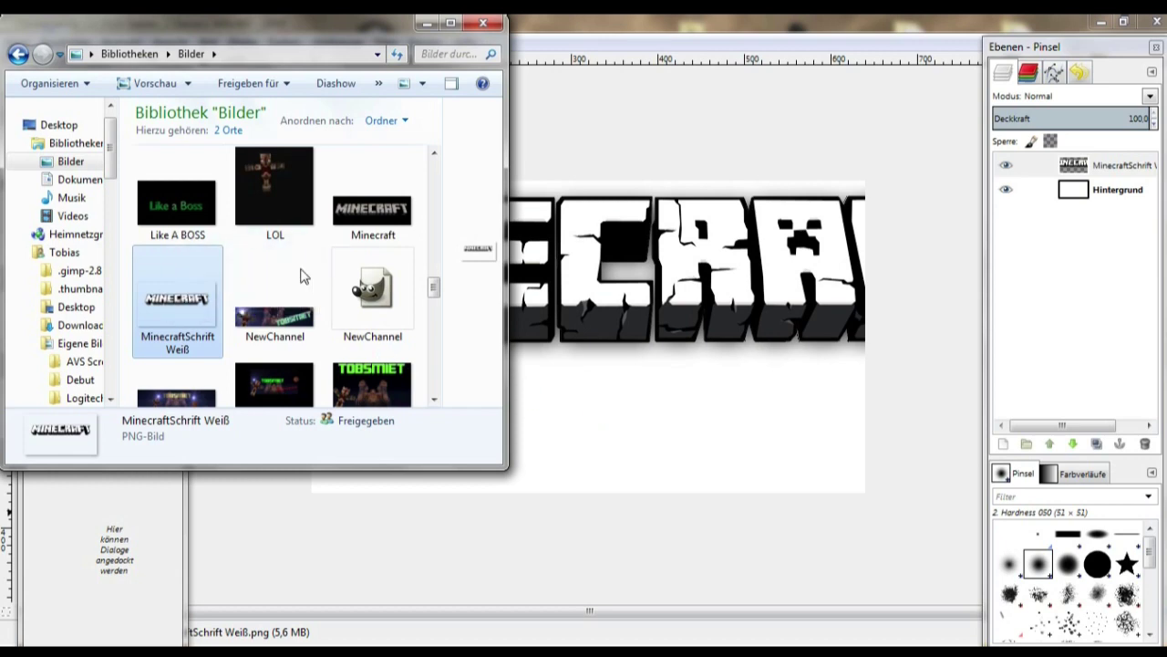
pyautogui.click(425, 22)
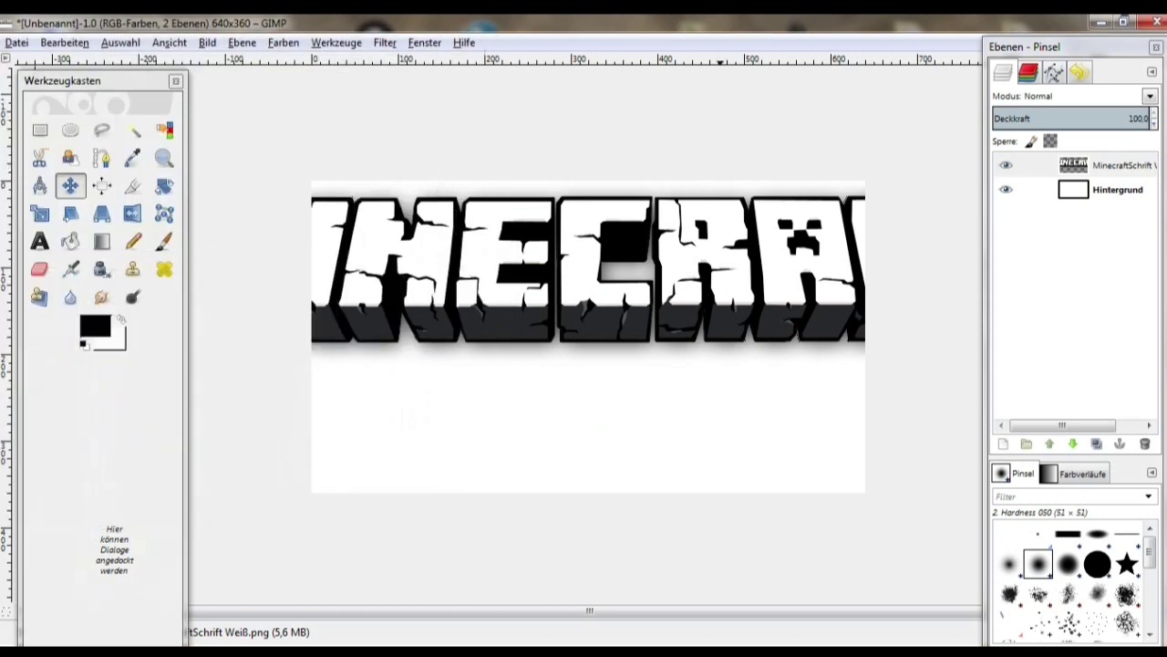
pyautogui.click(1117, 167)
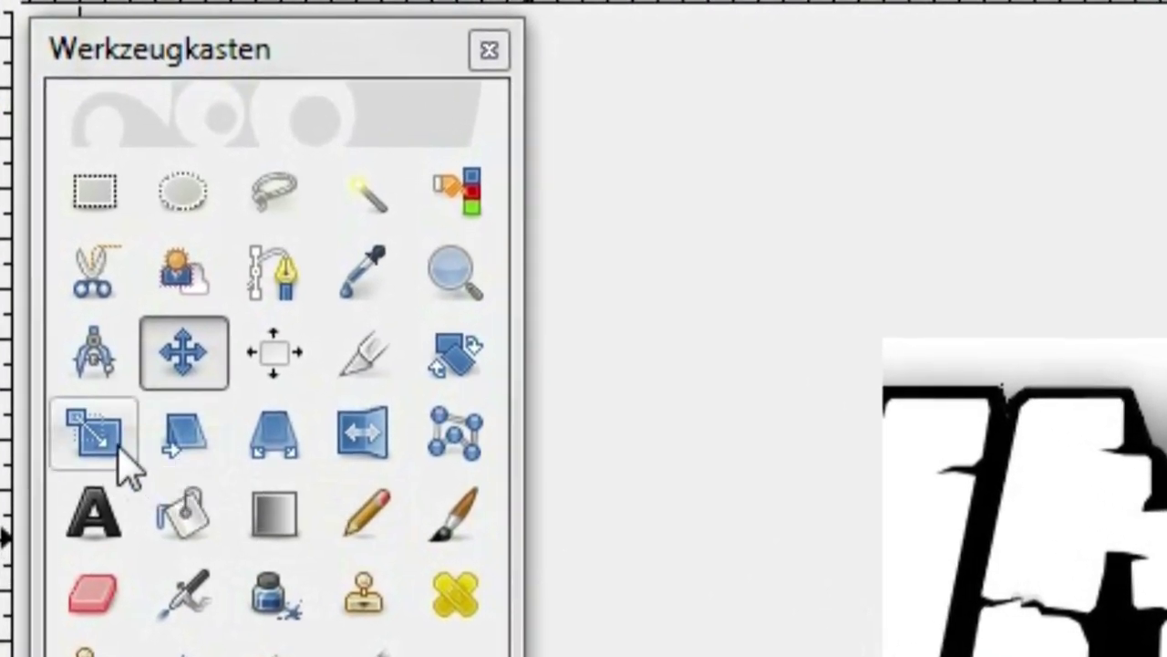
# - Scale the MinecraftSchrift logo layer proportionally down to 716×403
pyautogui.click(117, 446)
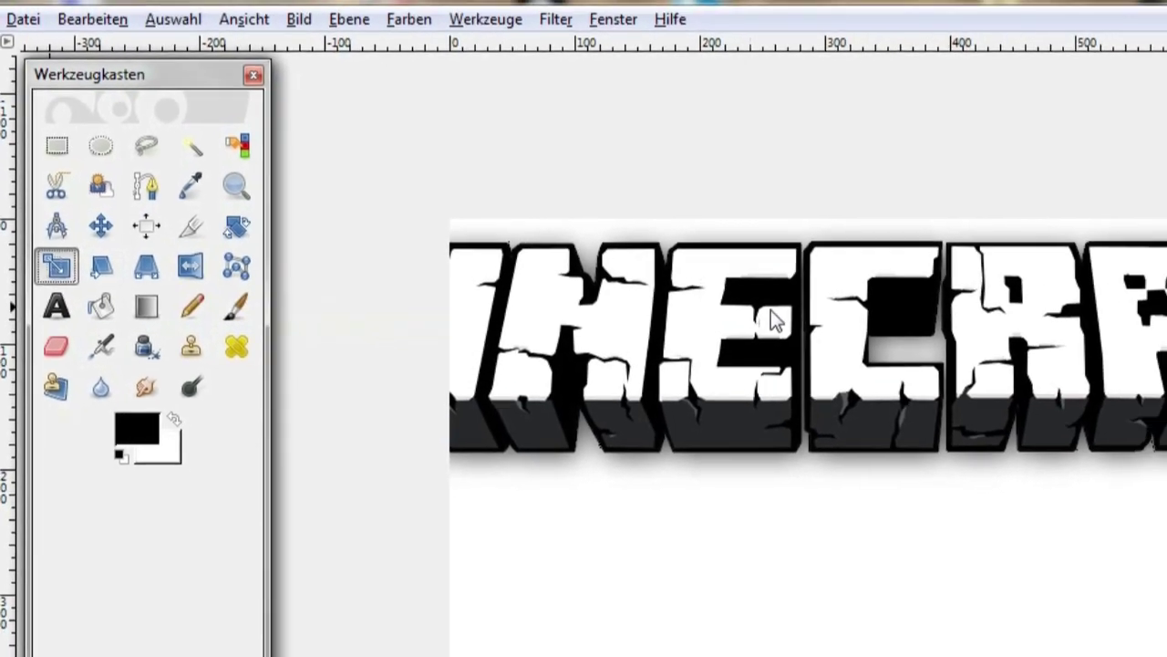
pyautogui.click(560, 286)
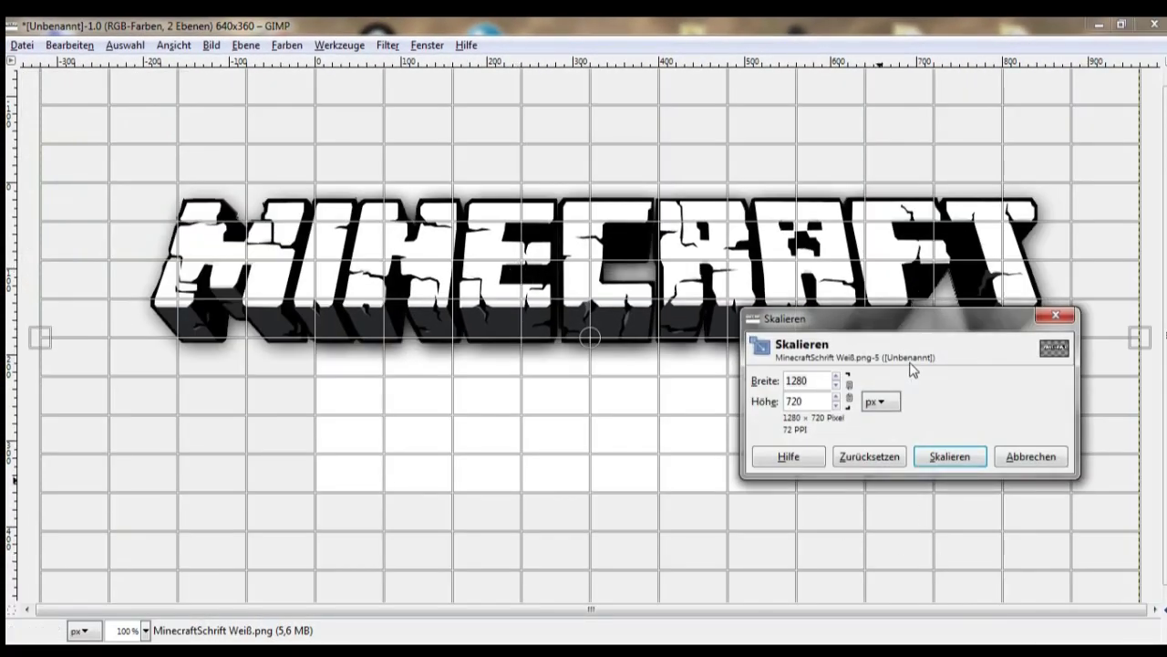
pyautogui.moveTo(907, 326); pyautogui.dragTo(941, 308)
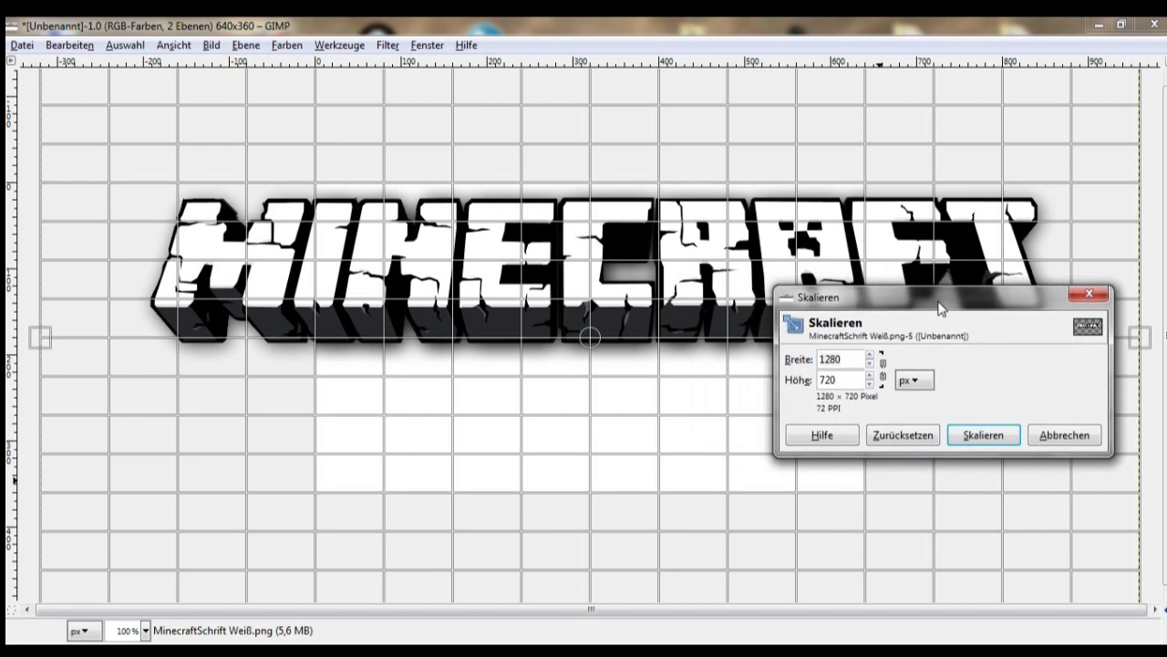
pyautogui.click(884, 370)
pyautogui.click(869, 363)
pyautogui.click(869, 364)
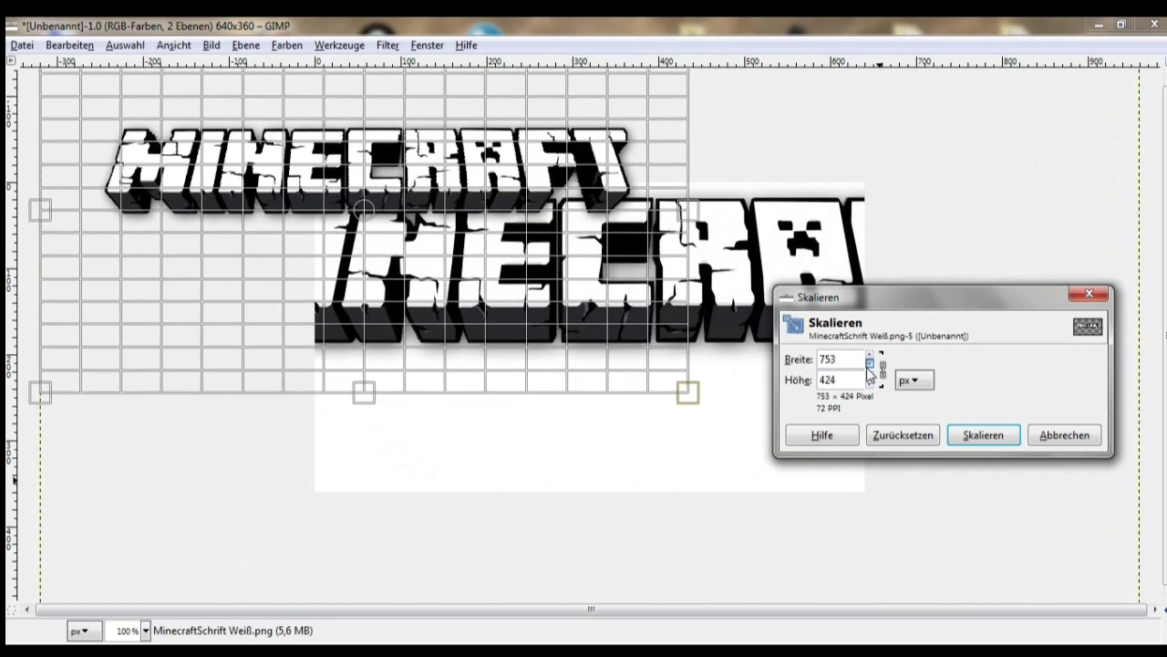
pyautogui.click(983, 434)
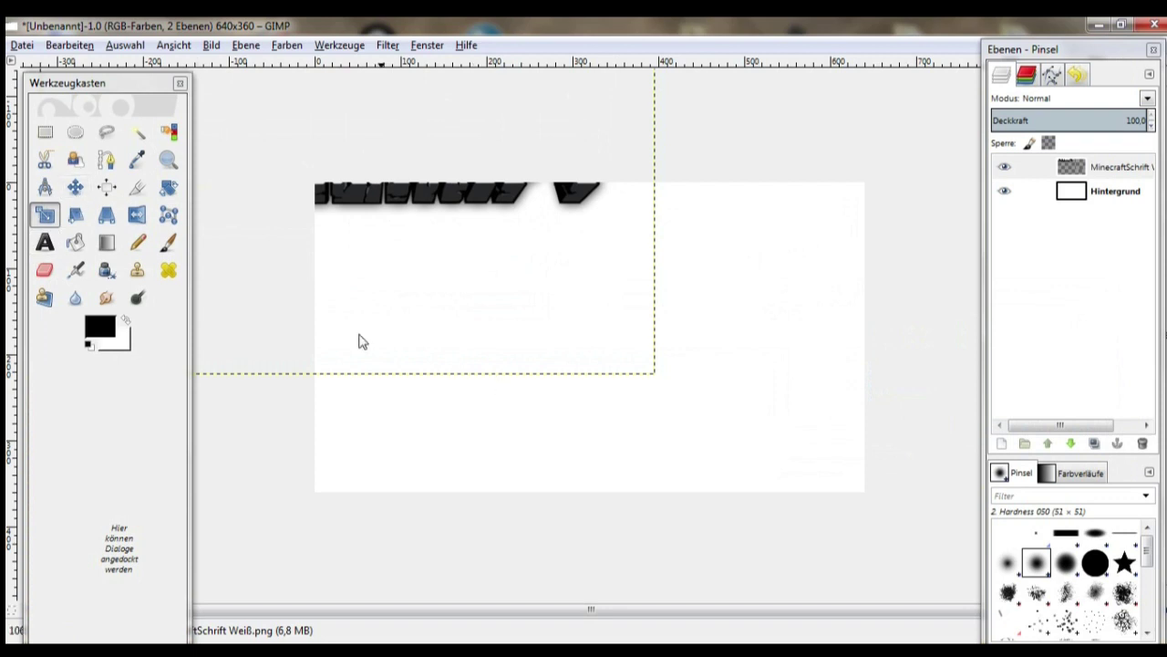
# - Move the shrunk logo onto the top of the canvas
pyautogui.click(75, 186)
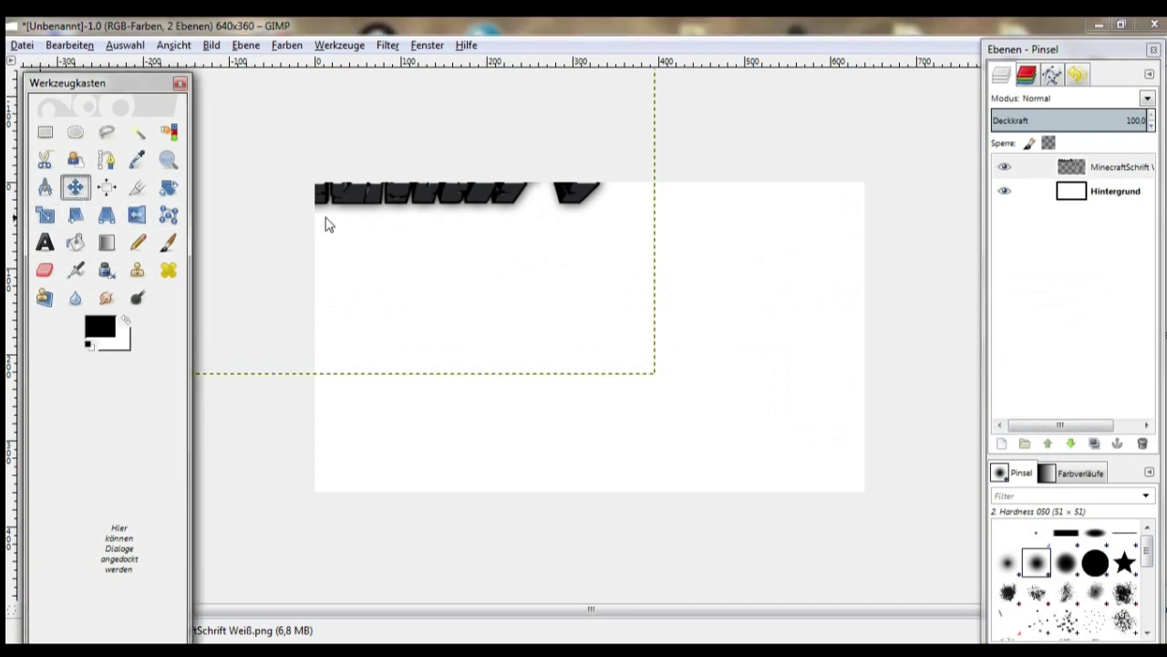
pyautogui.moveTo(377, 208)
pyautogui.mouseDown()
pyautogui.moveTo(620, 278)
pyautogui.moveTo(600, 265)
pyautogui.mouseUp()
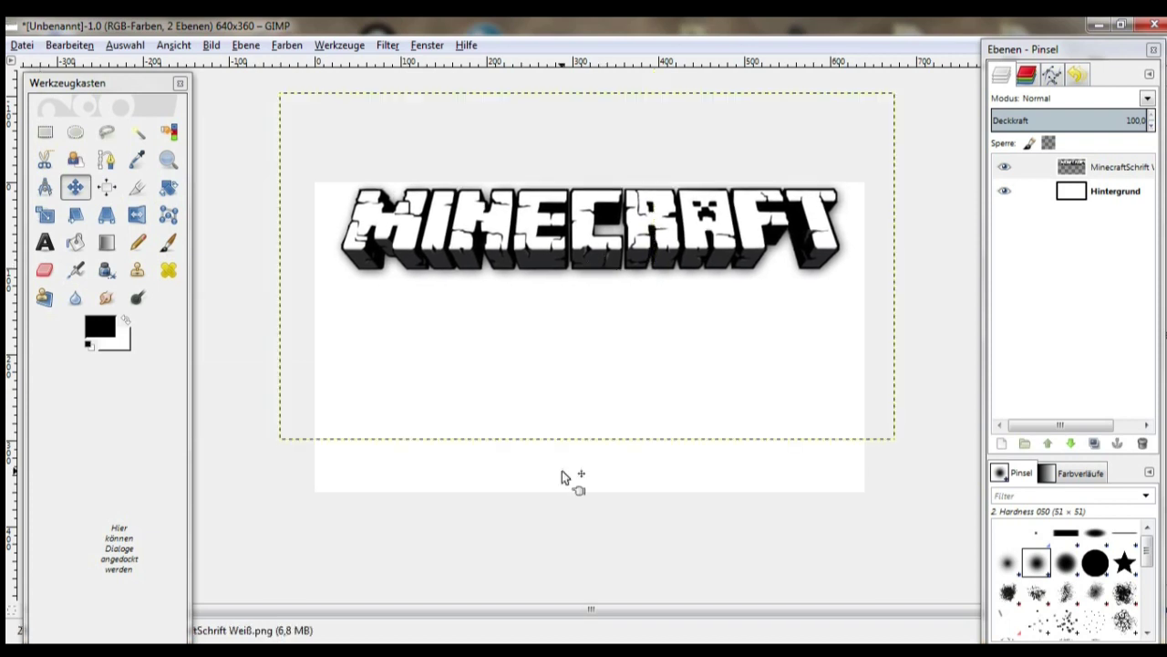
pyautogui.click(210, 650)
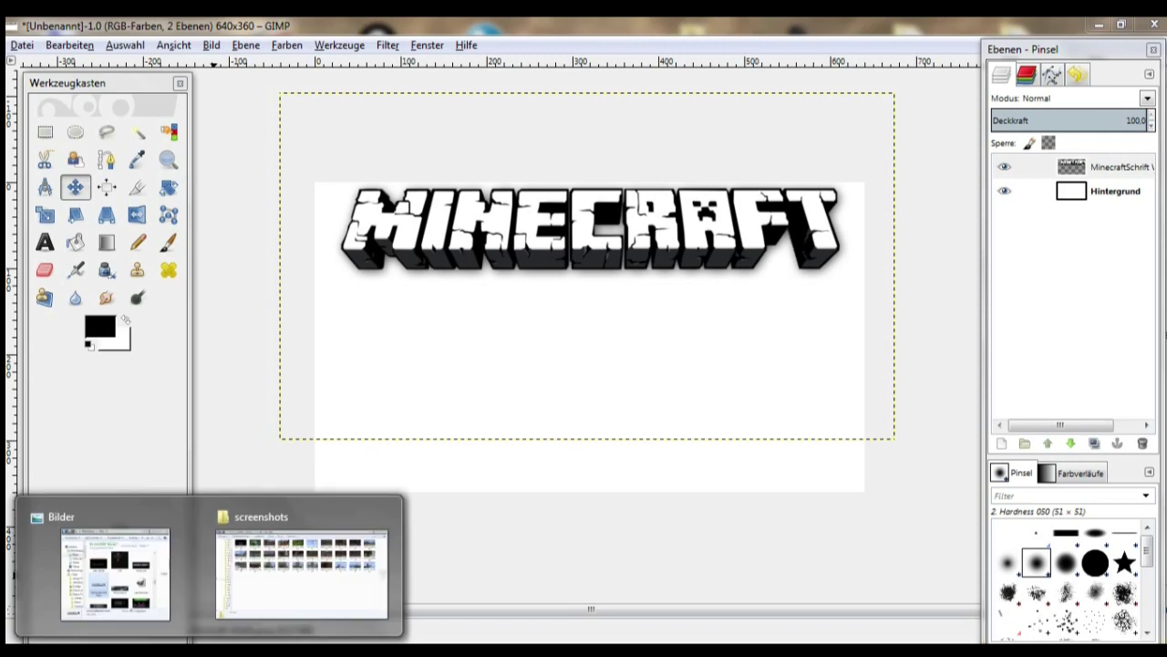
pyautogui.moveTo(301, 566)
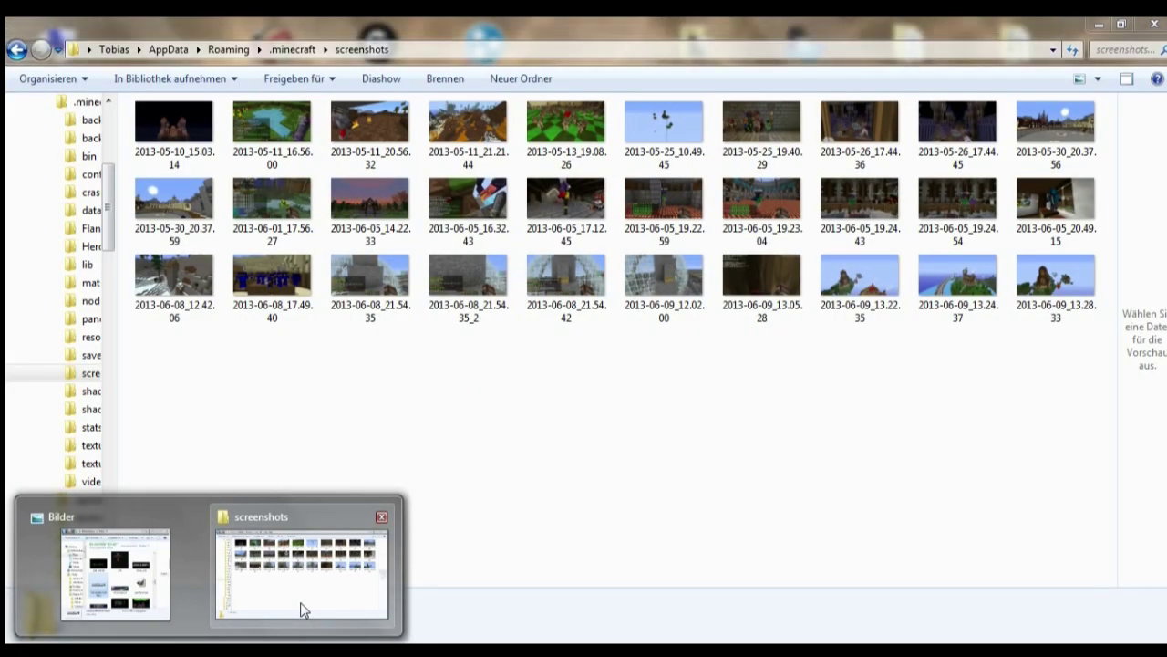
# - Drag screenshot 2013-06-09_13.24.37 from the screenshots folder onto the GIMP canvas as a layer
pyautogui.click(303, 609)
pyautogui.click(1121, 24)
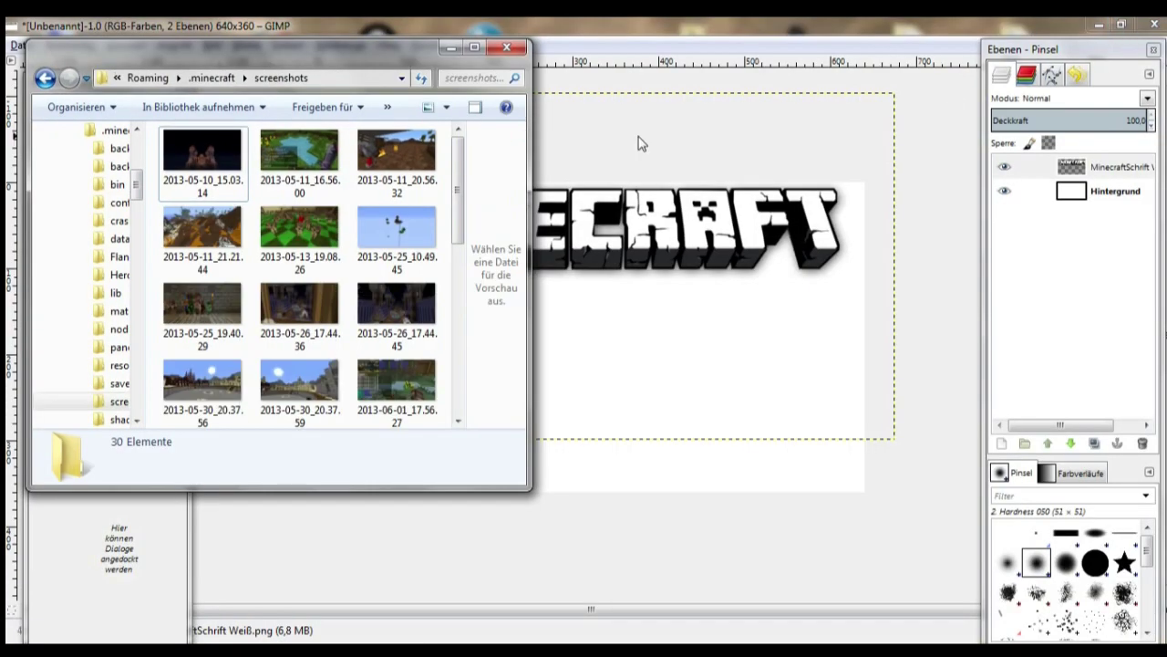
pyautogui.moveTo(461, 192); pyautogui.dragTo(425, 393)
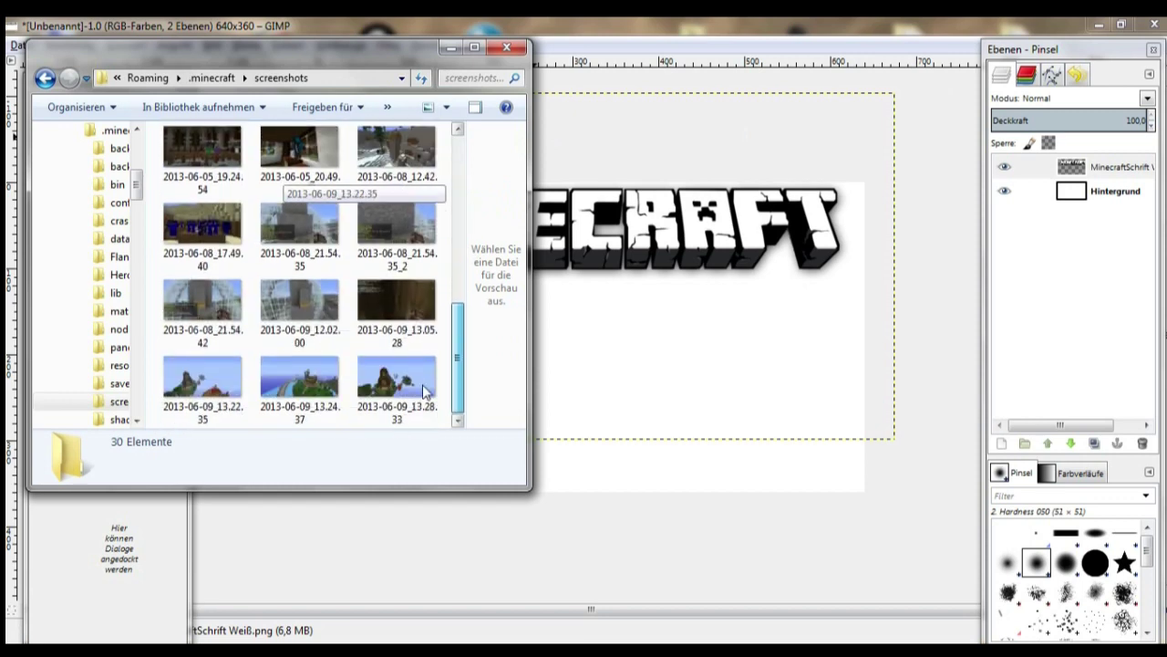
pyautogui.click(293, 393)
pyautogui.moveTo(292, 392); pyautogui.dragTo(689, 376)
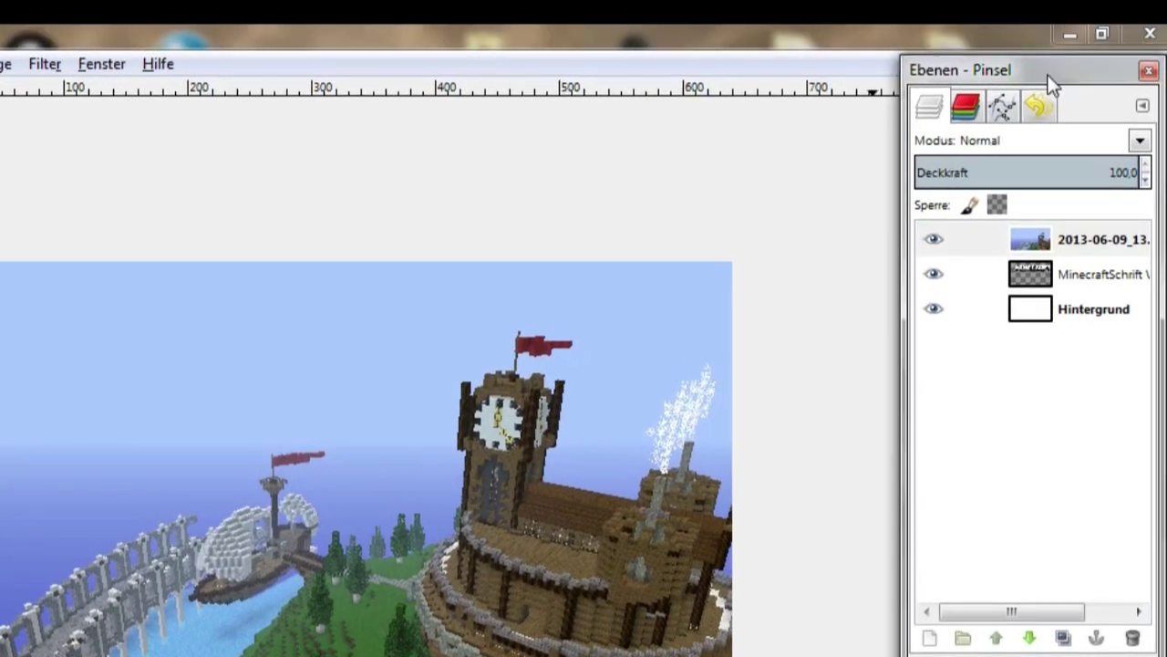
# - Raise the MinecraftSchrift layer above the 2013-06-09 screenshot layer
pyautogui.click(1058, 240)
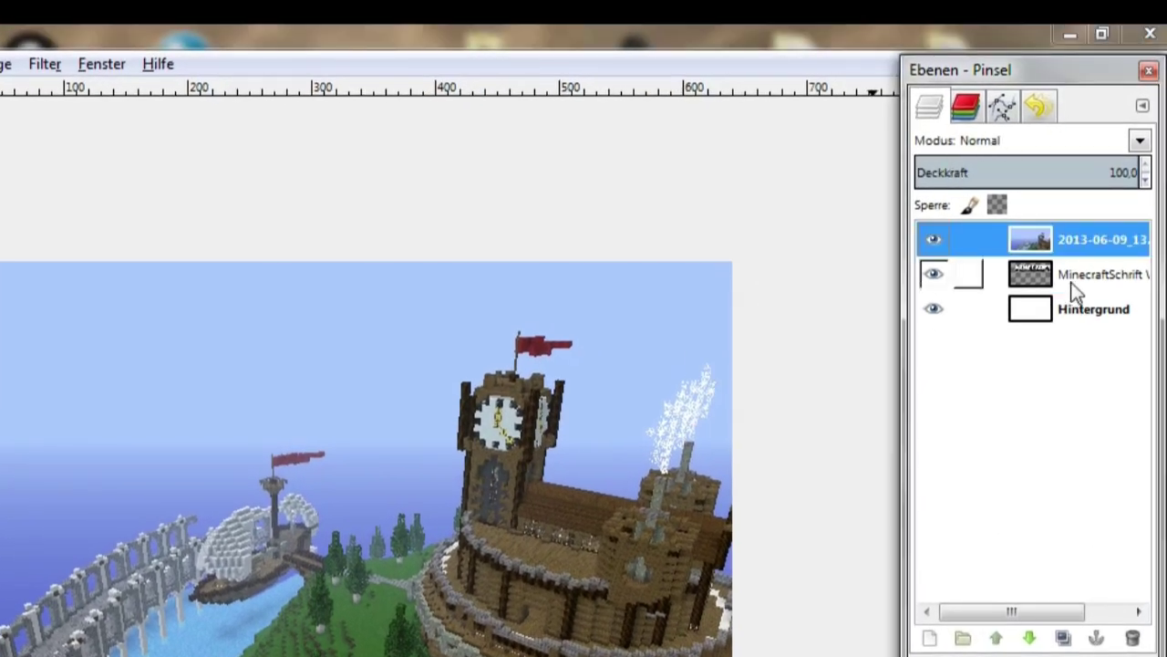
pyautogui.click(1072, 283)
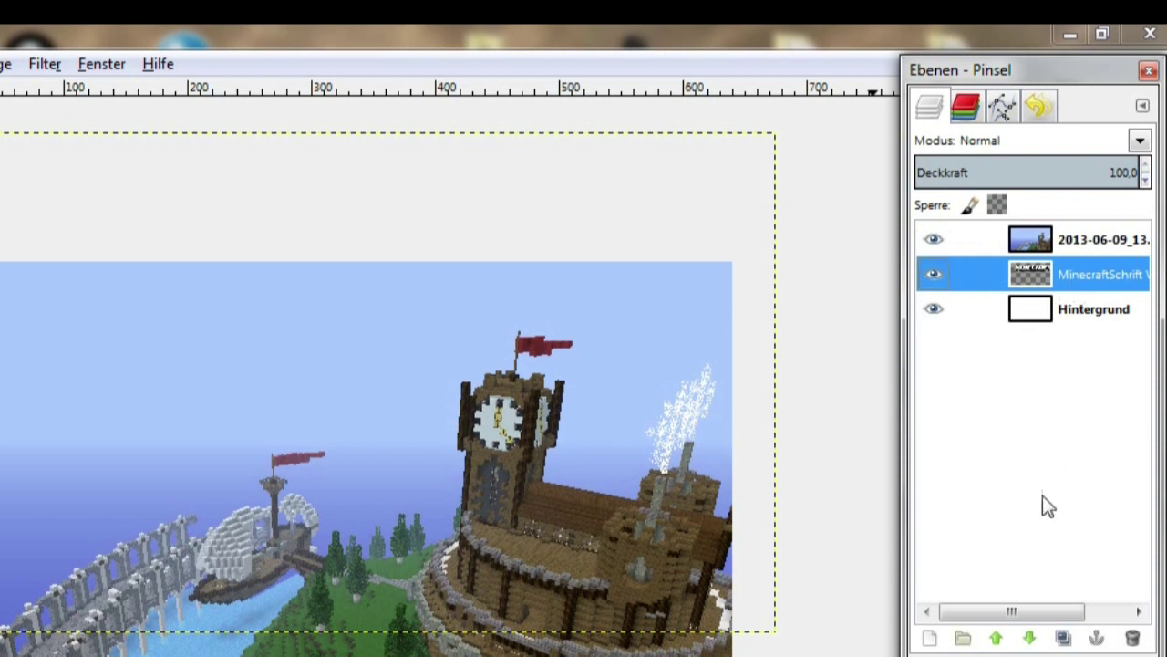
pyautogui.click(996, 639)
pyautogui.click(1025, 642)
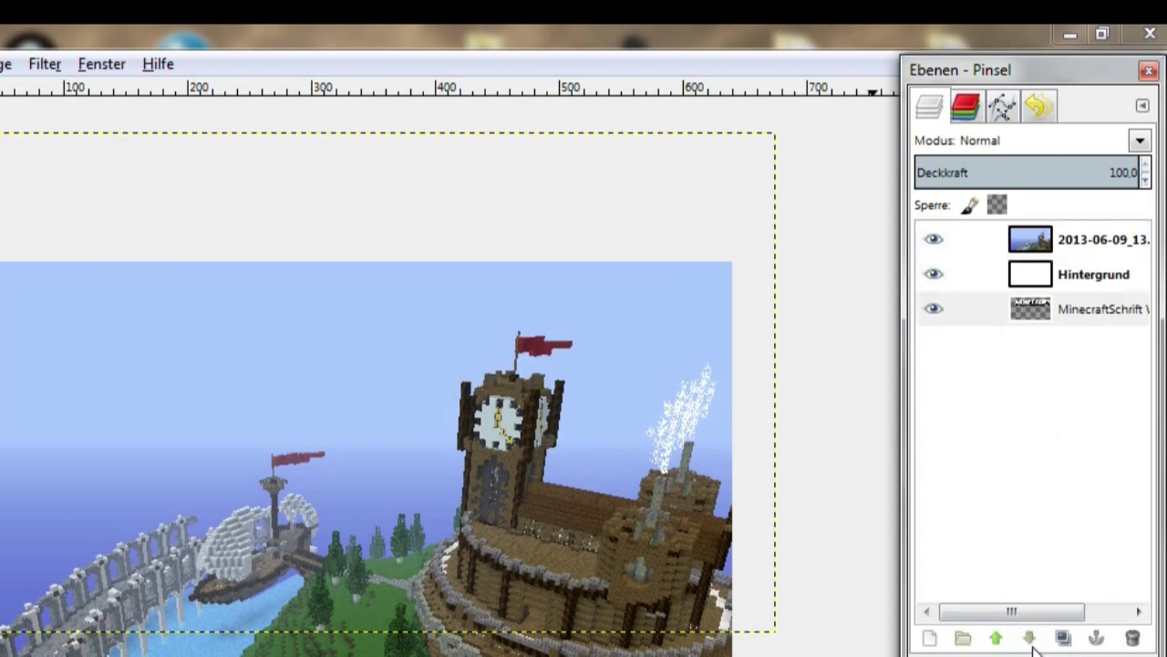
pyautogui.click(995, 639)
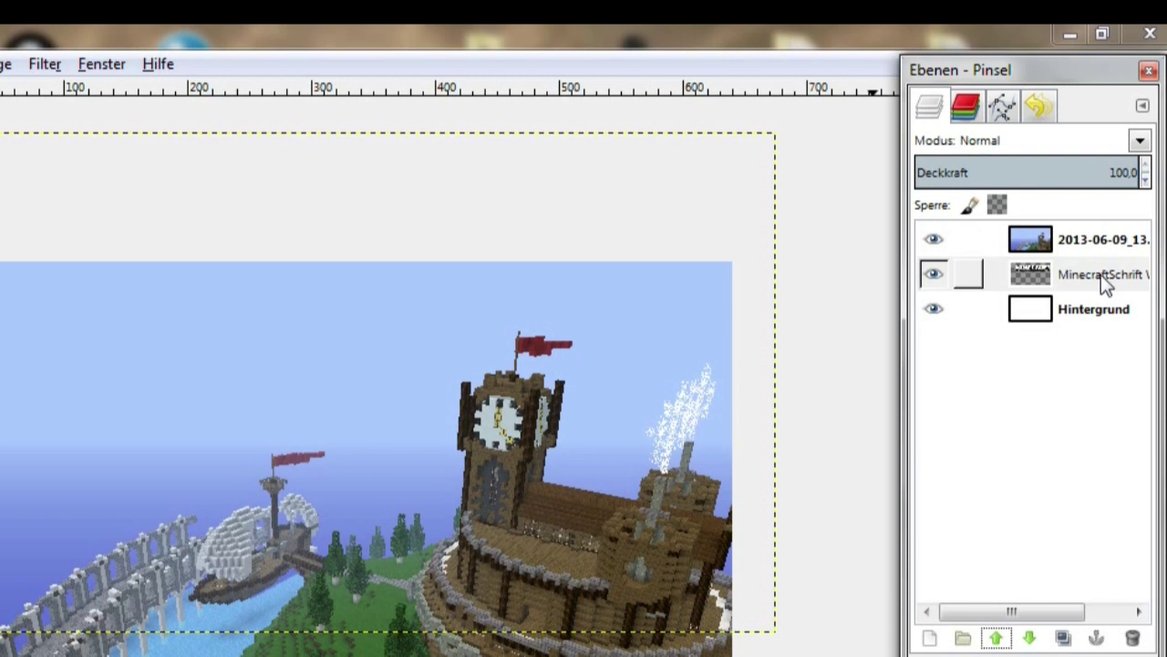
pyautogui.moveTo(1101, 274); pyautogui.dragTo(1105, 276)
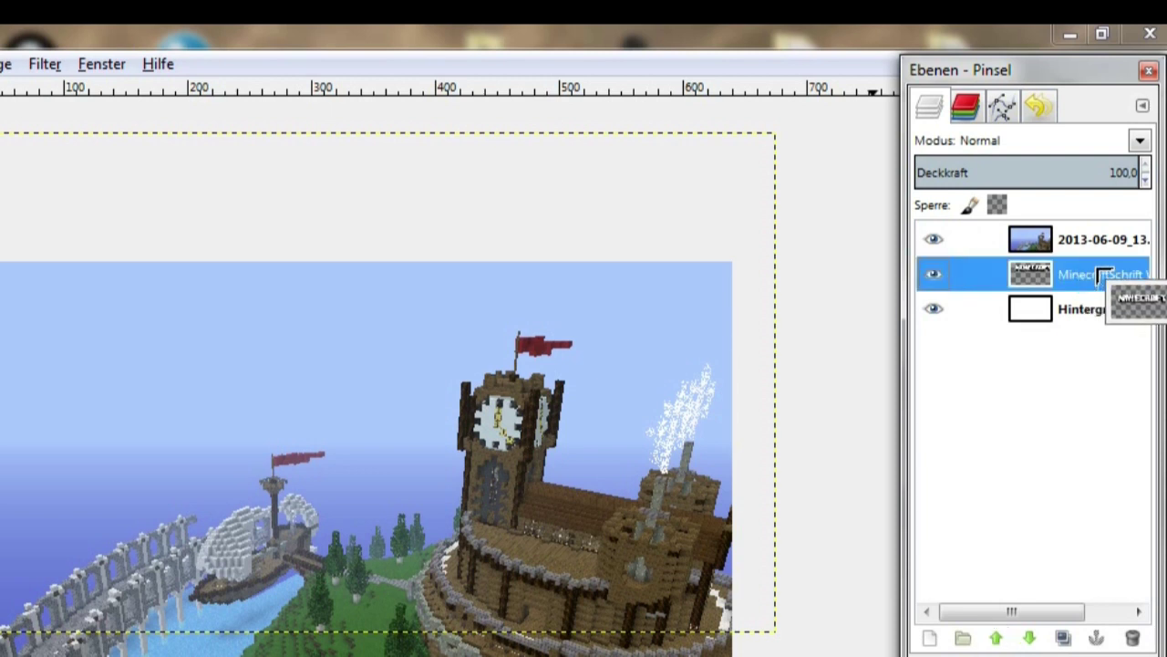
pyautogui.moveTo(1106, 275)
pyautogui.mouseDown()
pyautogui.moveTo(1060, 222)
pyautogui.moveTo(1069, 246)
pyautogui.moveTo(1069, 233)
pyautogui.mouseUp()
pyautogui.click(1075, 274)
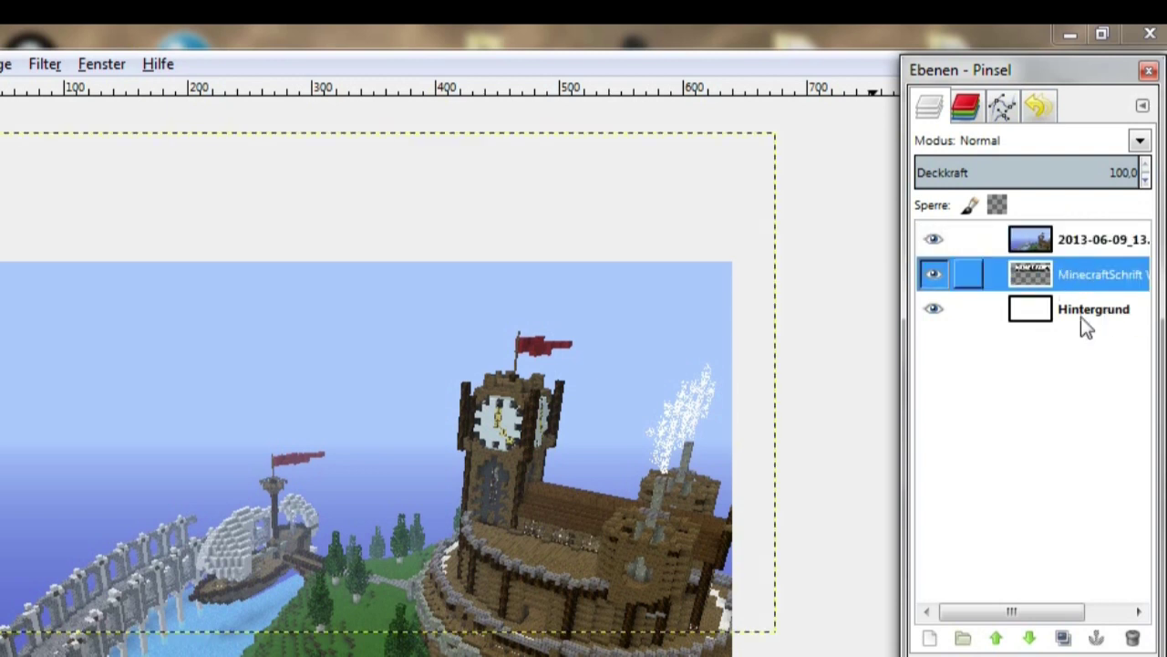
pyautogui.click(997, 639)
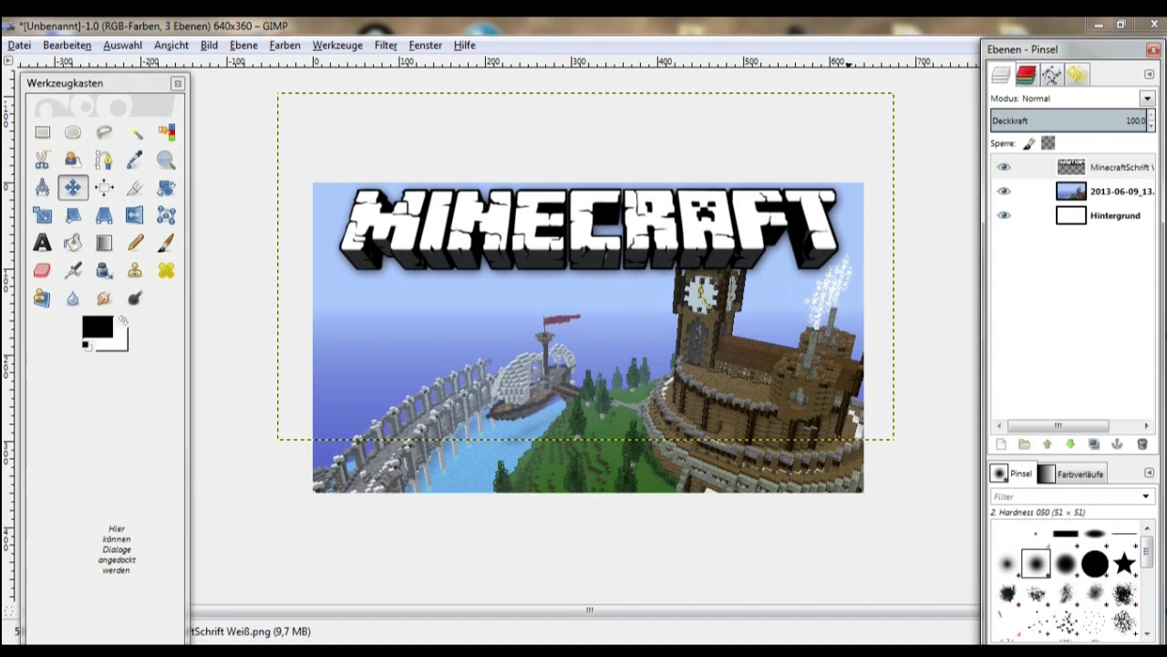
# - Scale the castle screenshot to about 1237×624 and position it beneath the MINECRAFT logo
pyautogui.click(1115, 196)
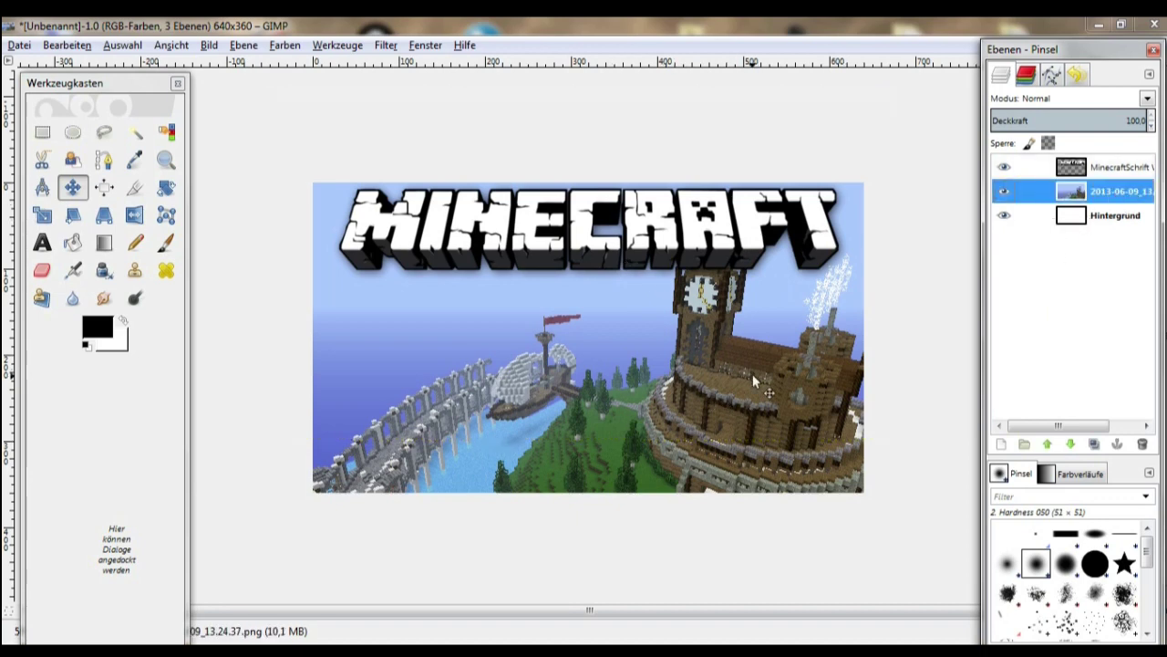
pyautogui.moveTo(753, 380); pyautogui.dragTo(721, 398)
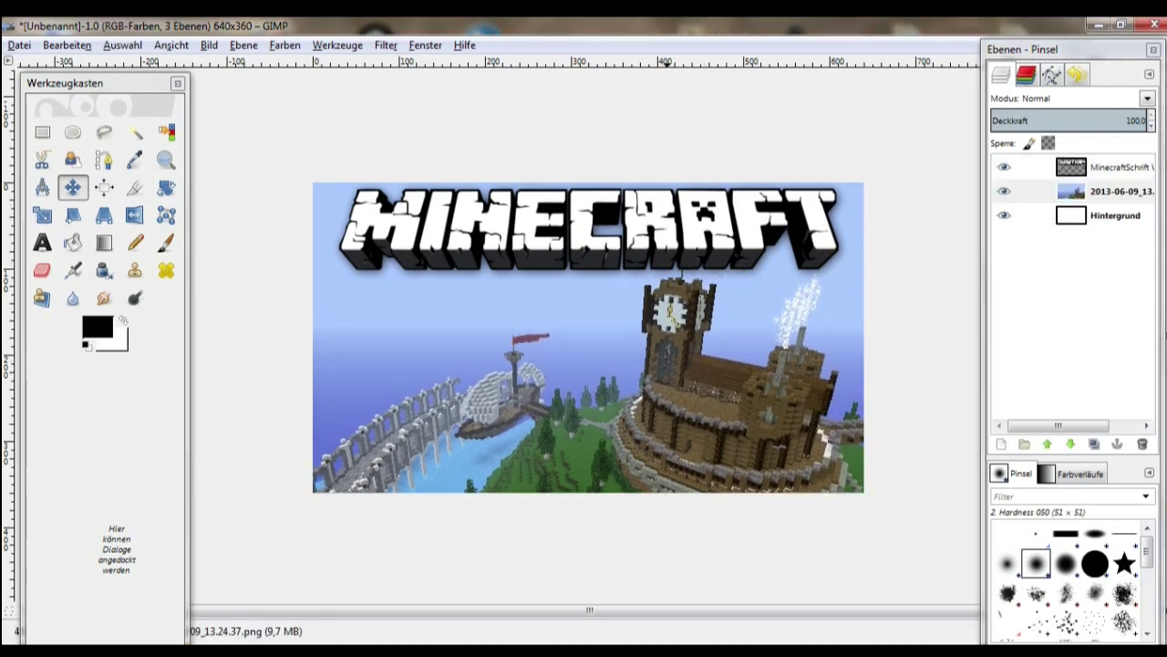
pyautogui.click(42, 214)
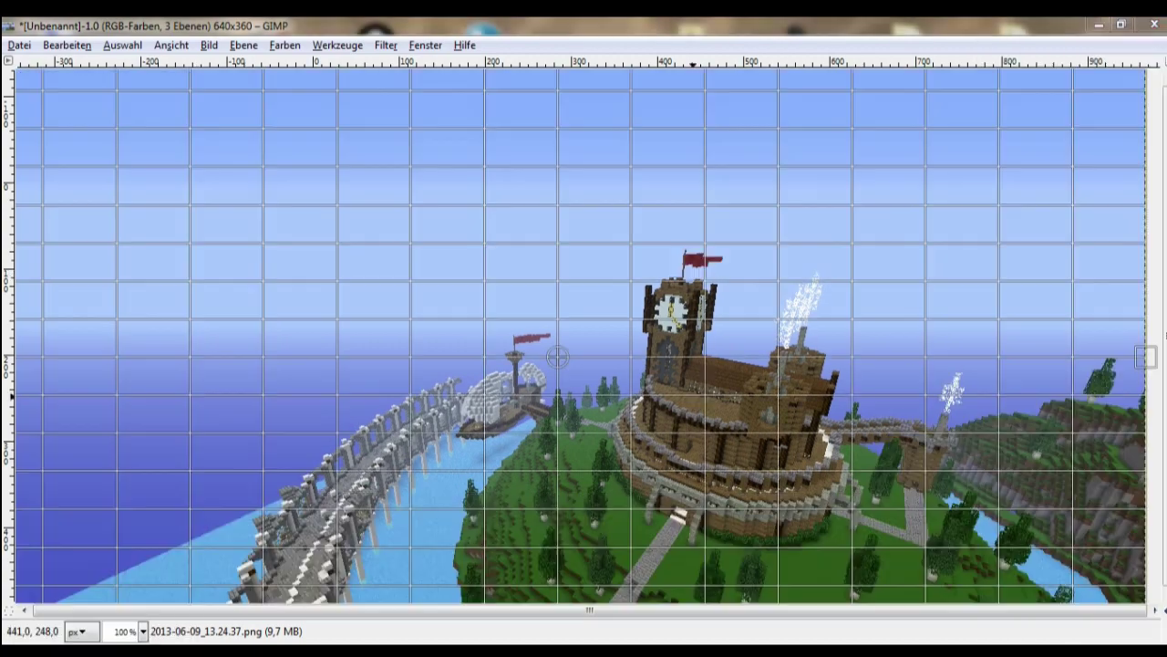
pyautogui.click(868, 385)
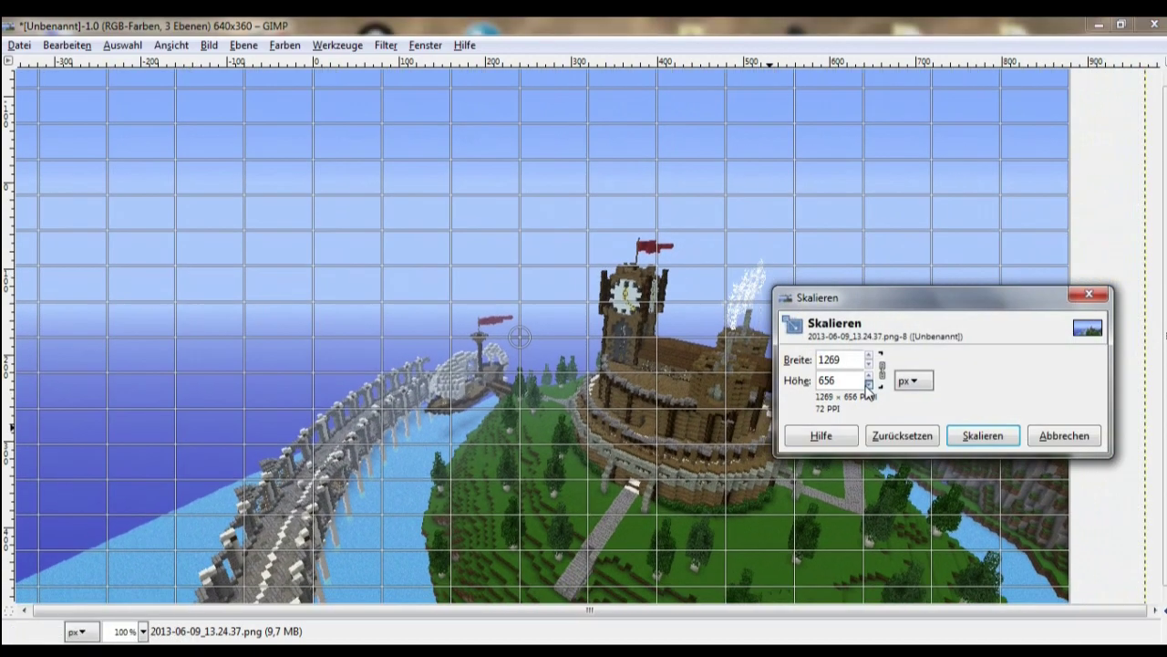
pyautogui.click(983, 435)
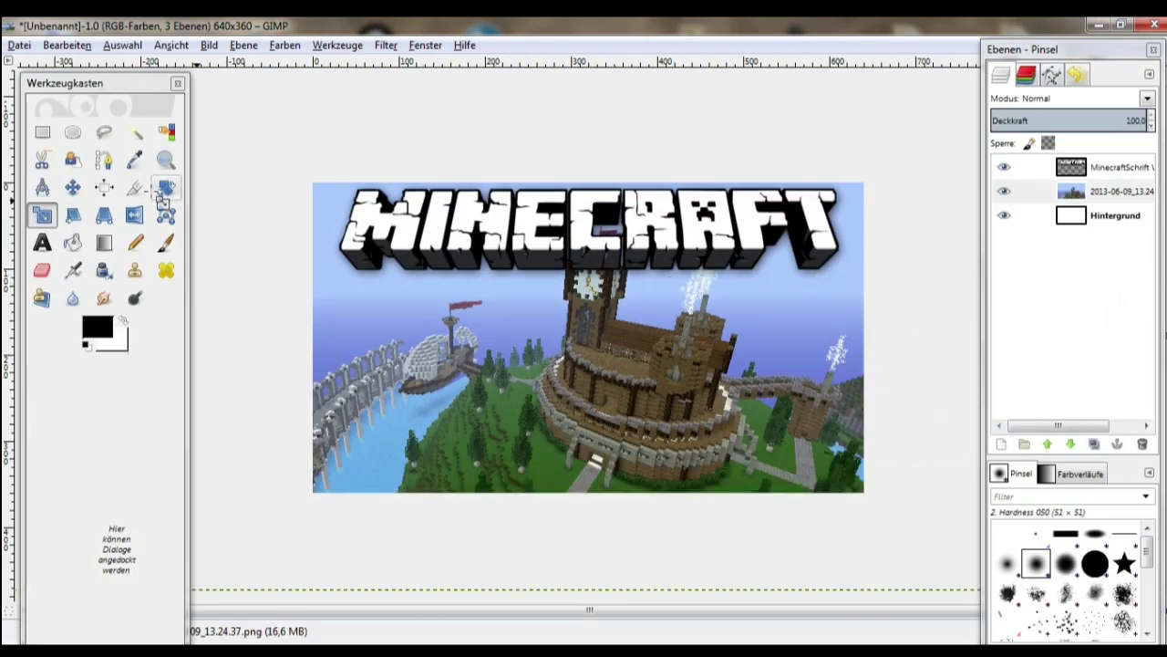
pyautogui.click(72, 187)
pyautogui.moveTo(541, 441)
pyautogui.mouseDown()
pyautogui.moveTo(634, 482)
pyautogui.moveTo(618, 443)
pyautogui.mouseUp()
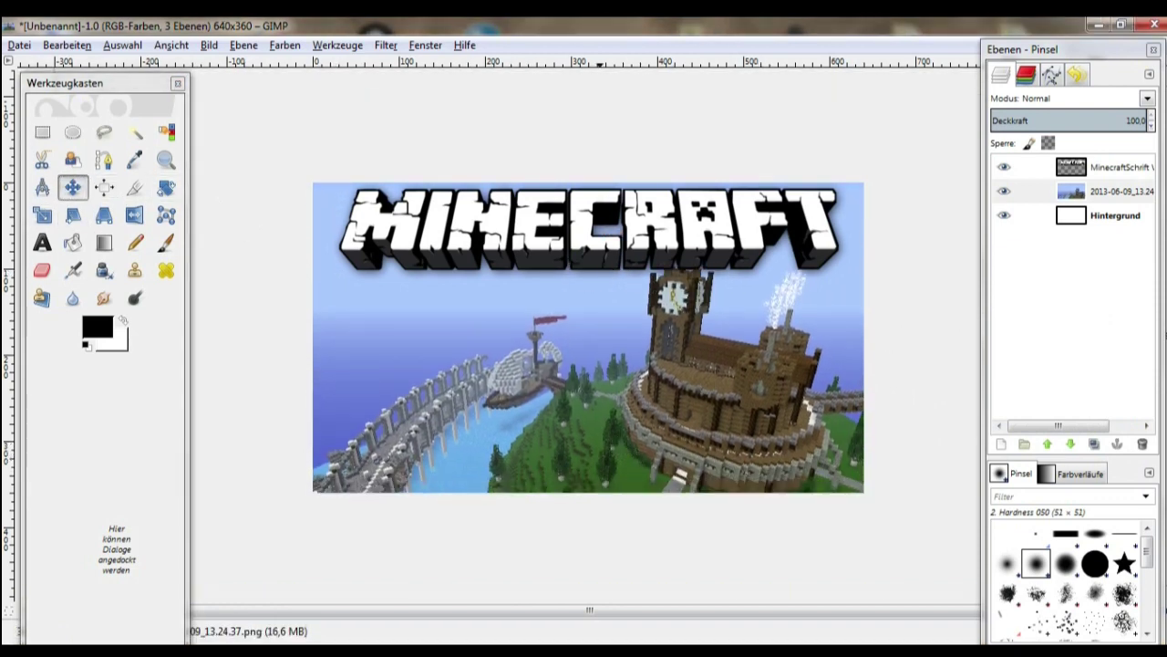
# - Activate the Text tool with its options showing Sans, 18 px, black
pyautogui.doubleClick(42, 242)
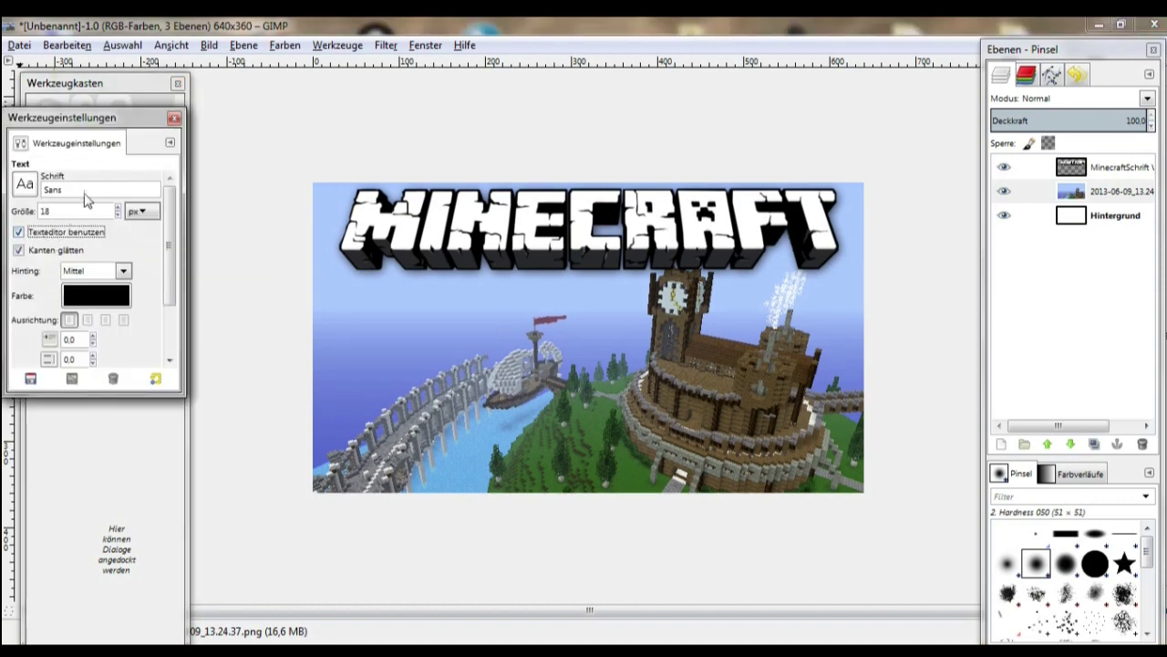
pyautogui.click(172, 120)
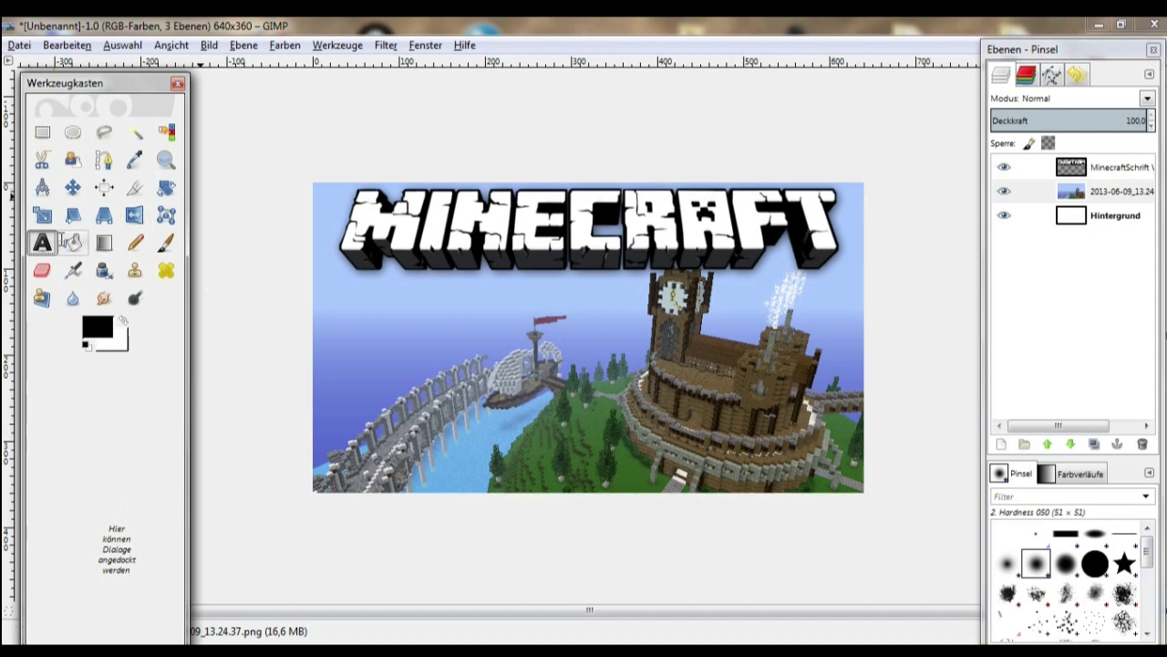
pyautogui.click(41, 240)
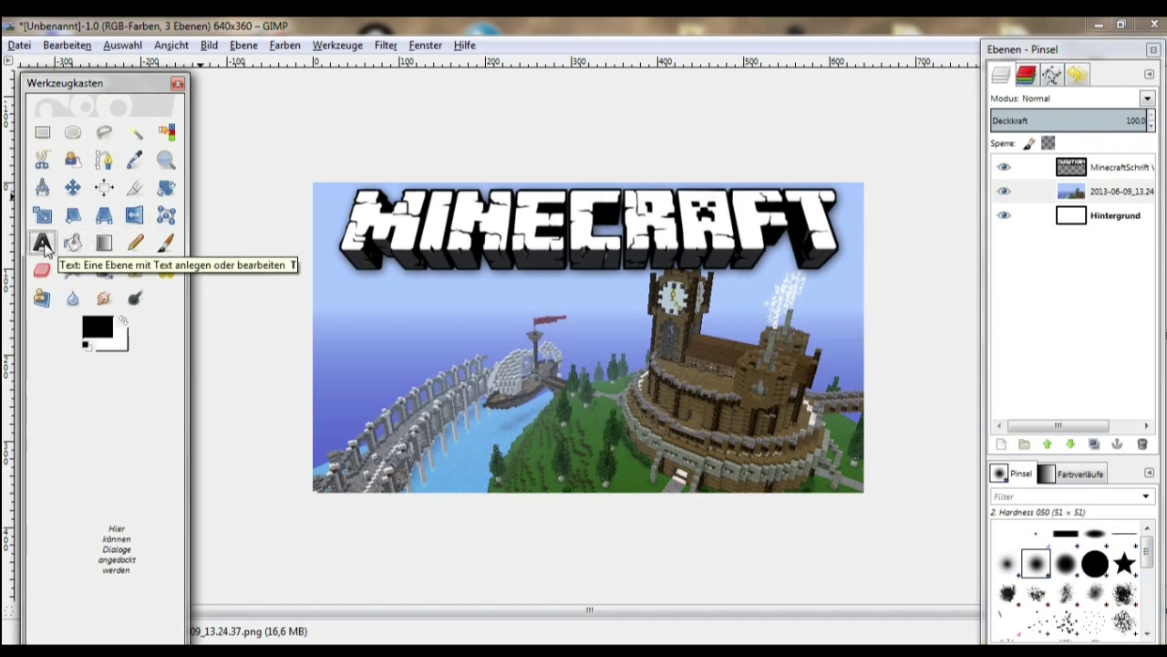
pyautogui.doubleClick(43, 245)
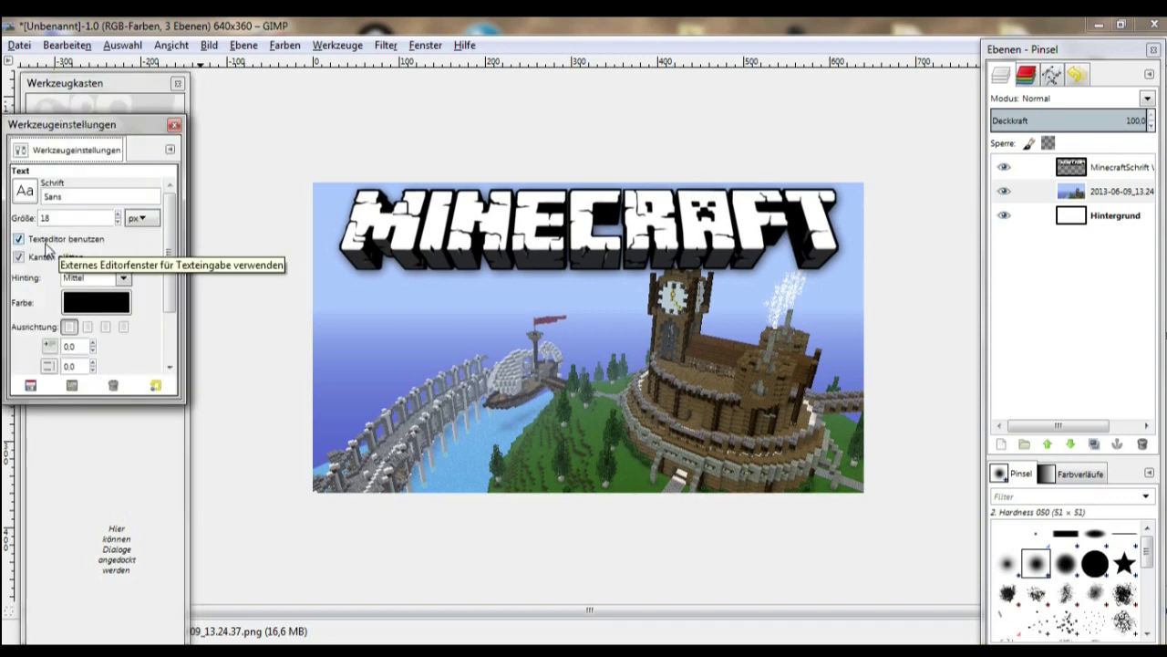
pyautogui.moveTo(109, 135); pyautogui.dragTo(117, 362)
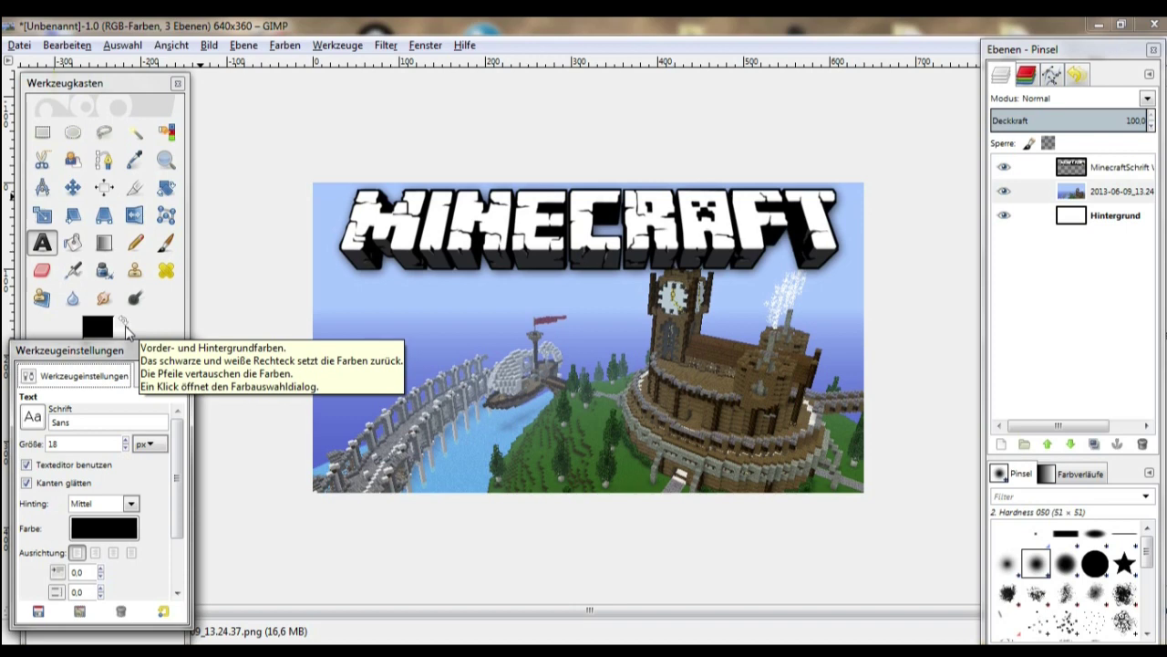
pyautogui.click(42, 246)
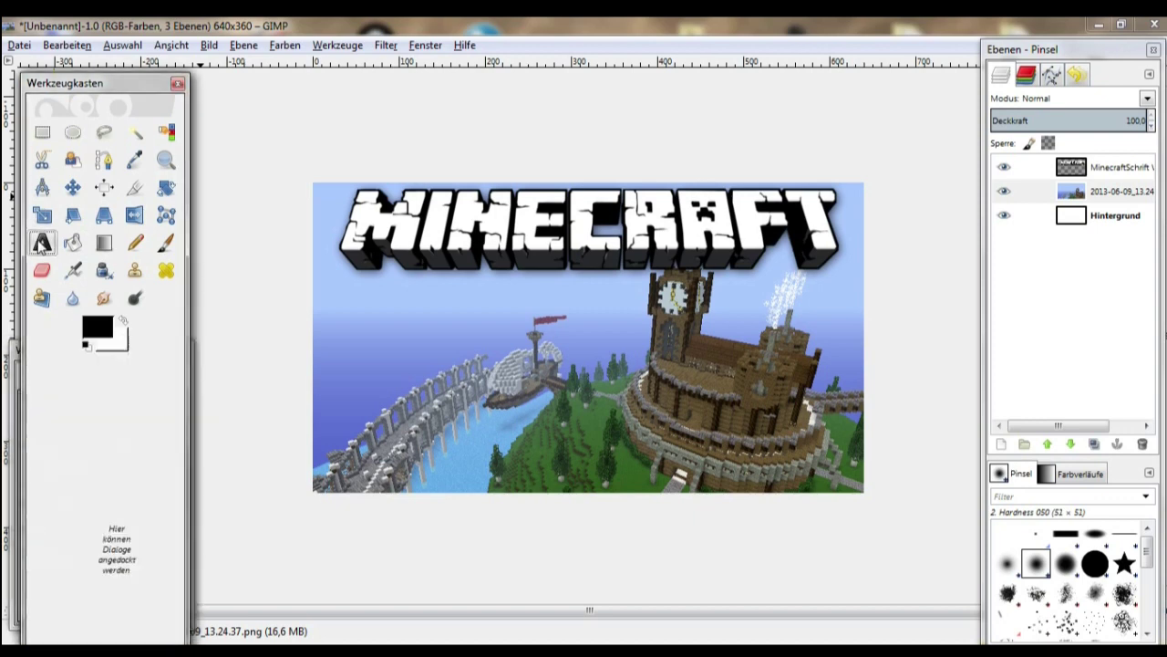
pyautogui.doubleClick(42, 246)
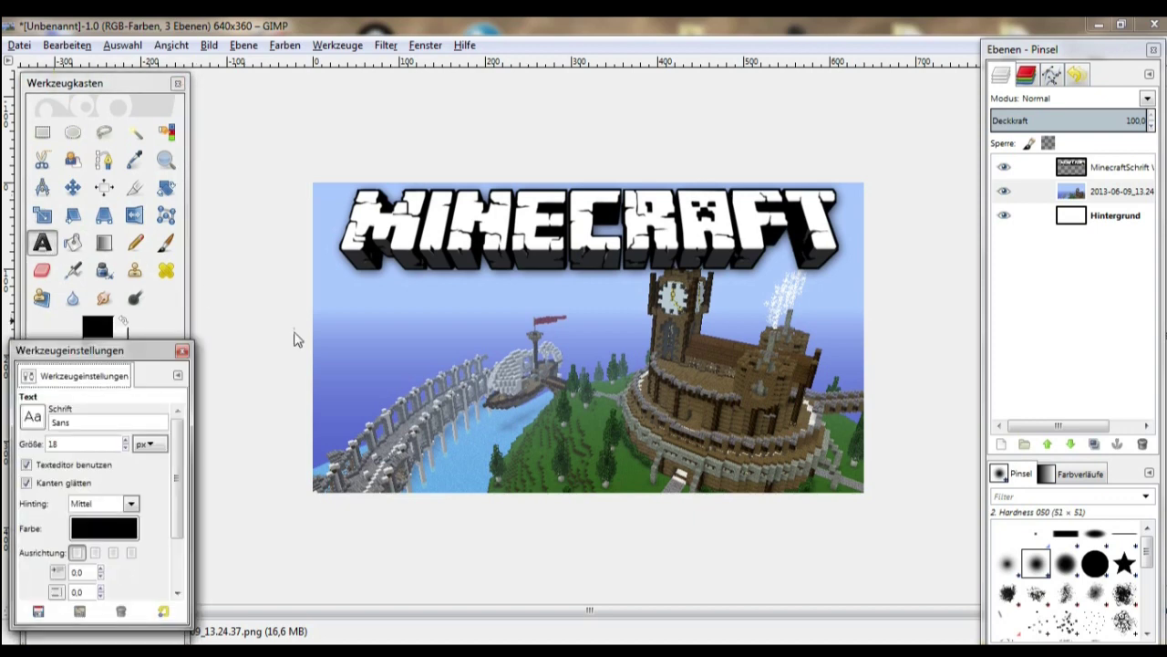
# - Draw a text box on the left below the logo and type '#01'
pyautogui.moveTo(312, 326); pyautogui.dragTo(449, 453)
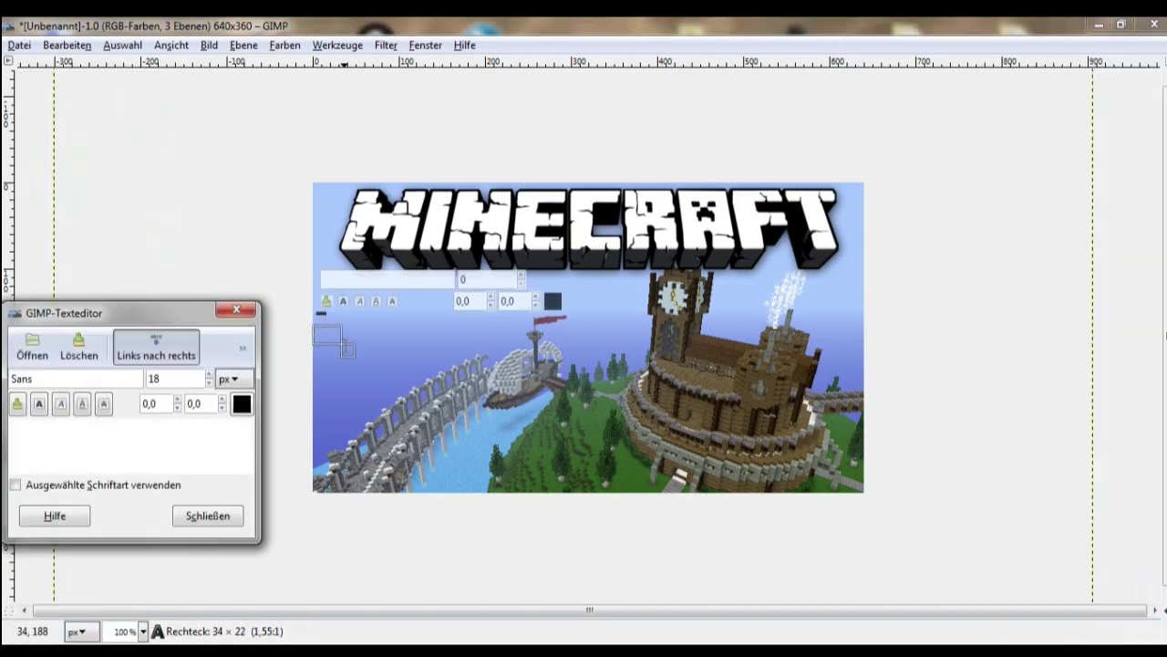
pyautogui.moveTo(448, 453); pyautogui.dragTo(558, 500)
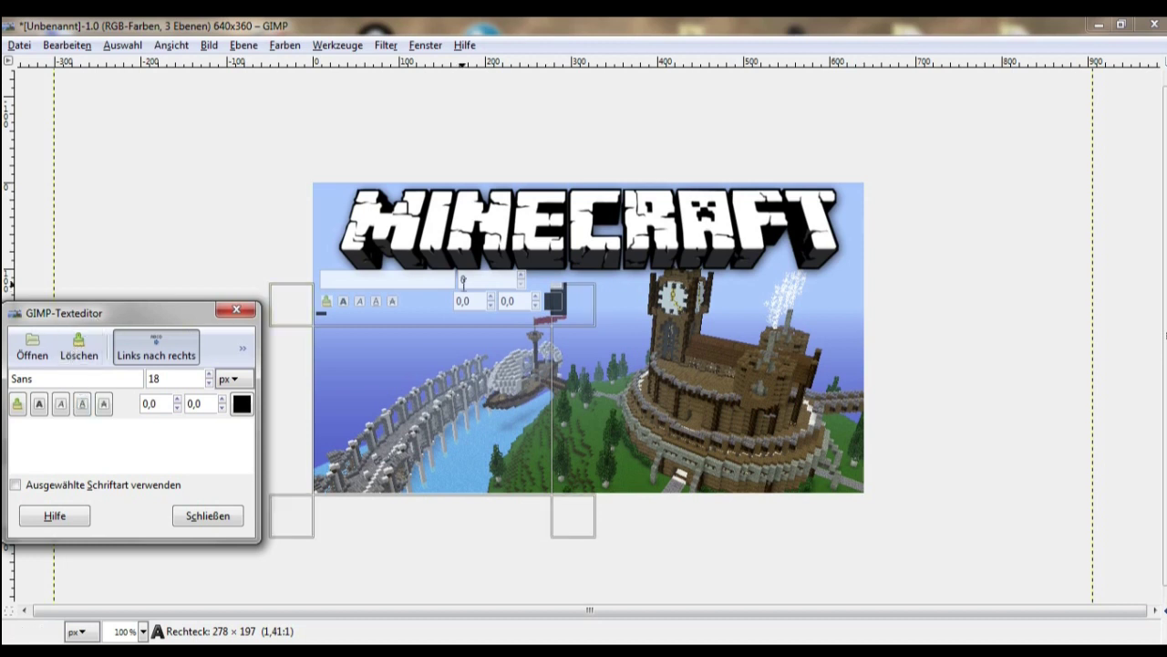
pyautogui.moveTo(137, 314); pyautogui.dragTo(162, 305)
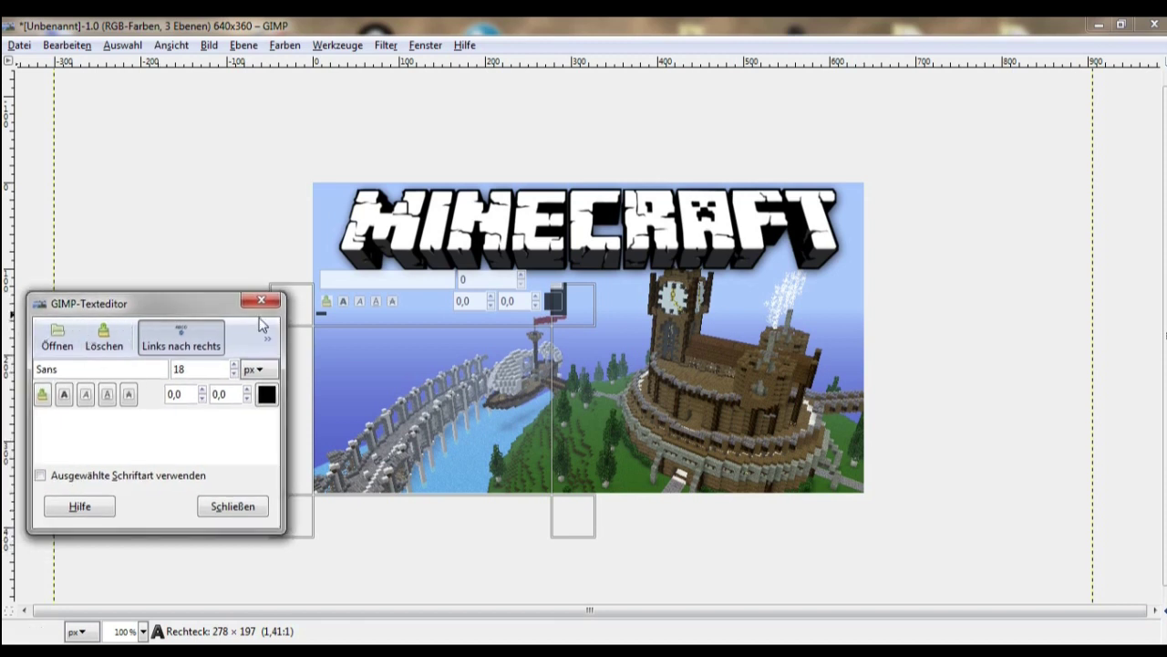
pyautogui.press('Tab')
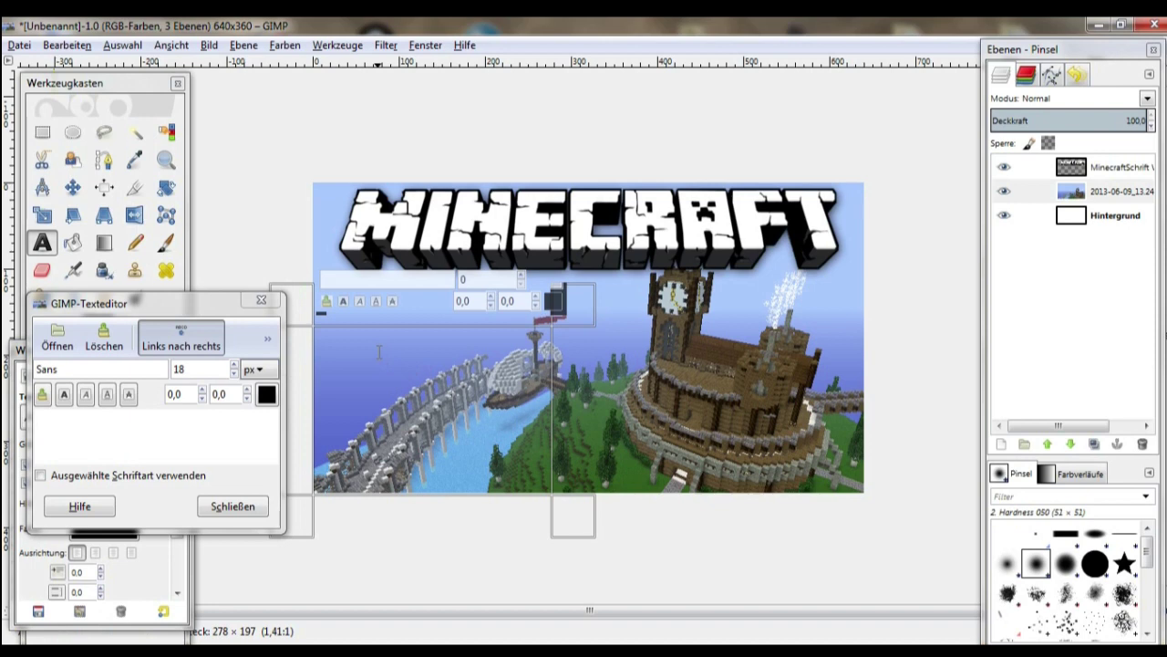
pyautogui.write('#01')
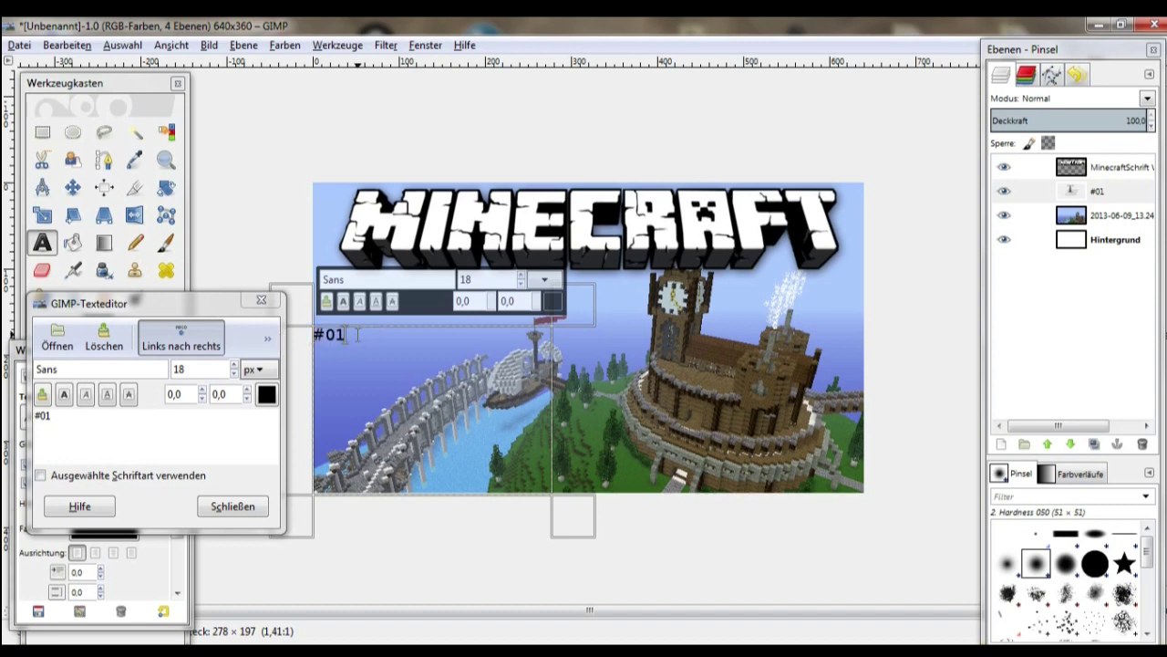
# - Set the '#01' text to the Transformers Bold font
pyautogui.click(261, 299)
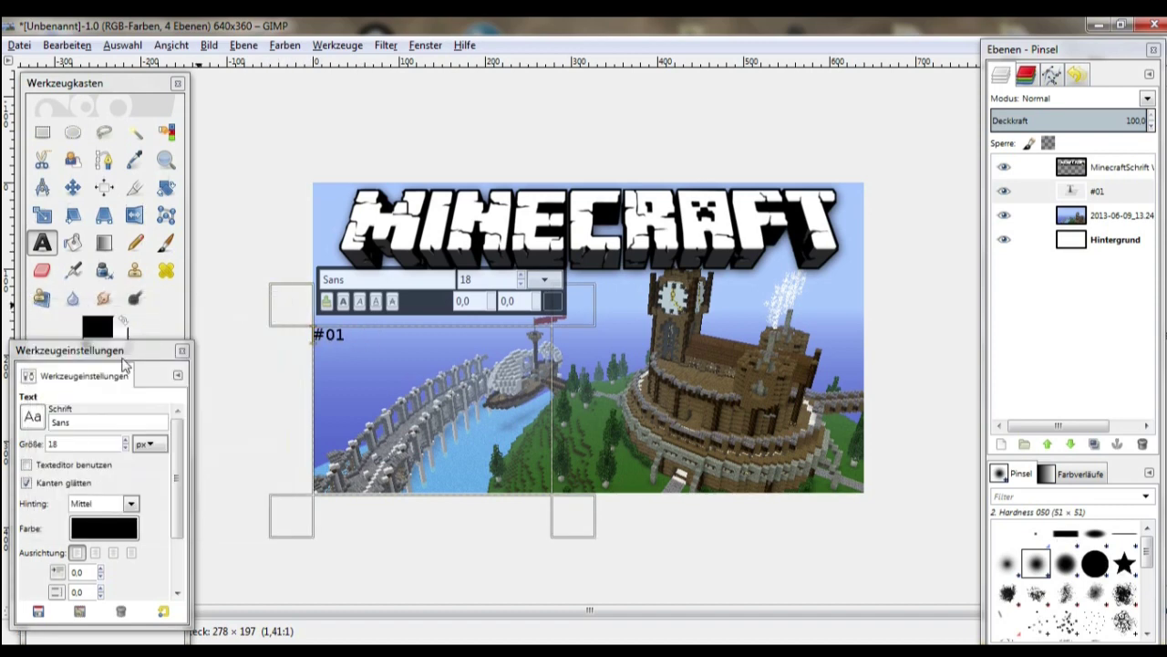
pyautogui.moveTo(125, 359); pyautogui.dragTo(134, 359)
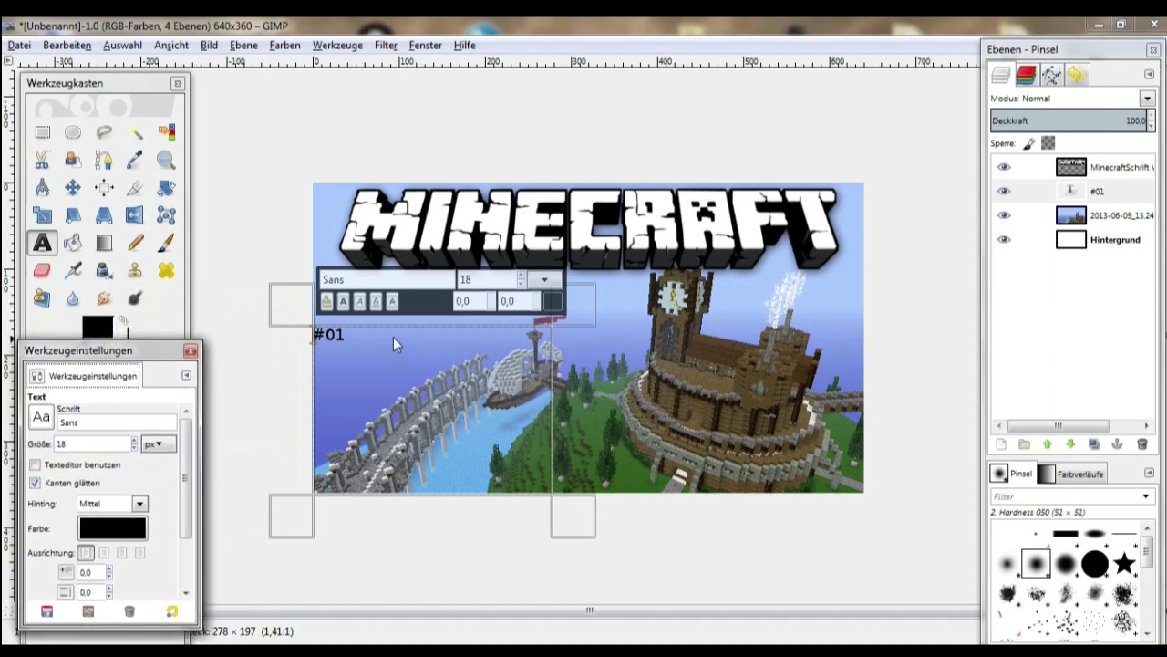
pyautogui.moveTo(393, 343); pyautogui.dragTo(307, 331)
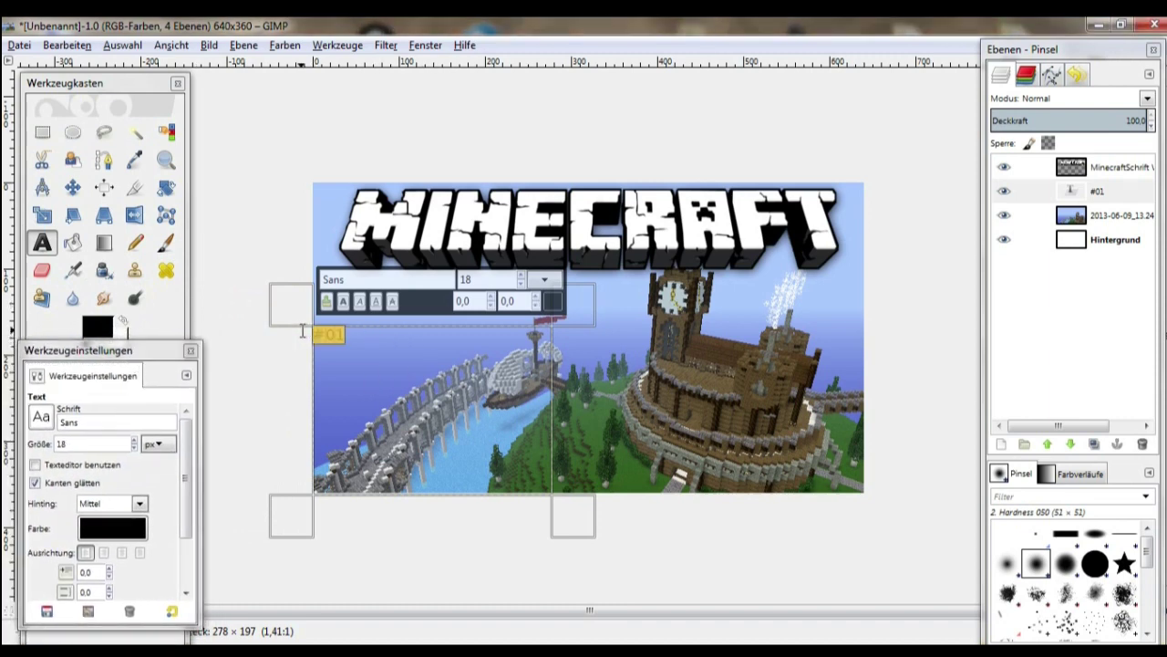
pyautogui.click(43, 420)
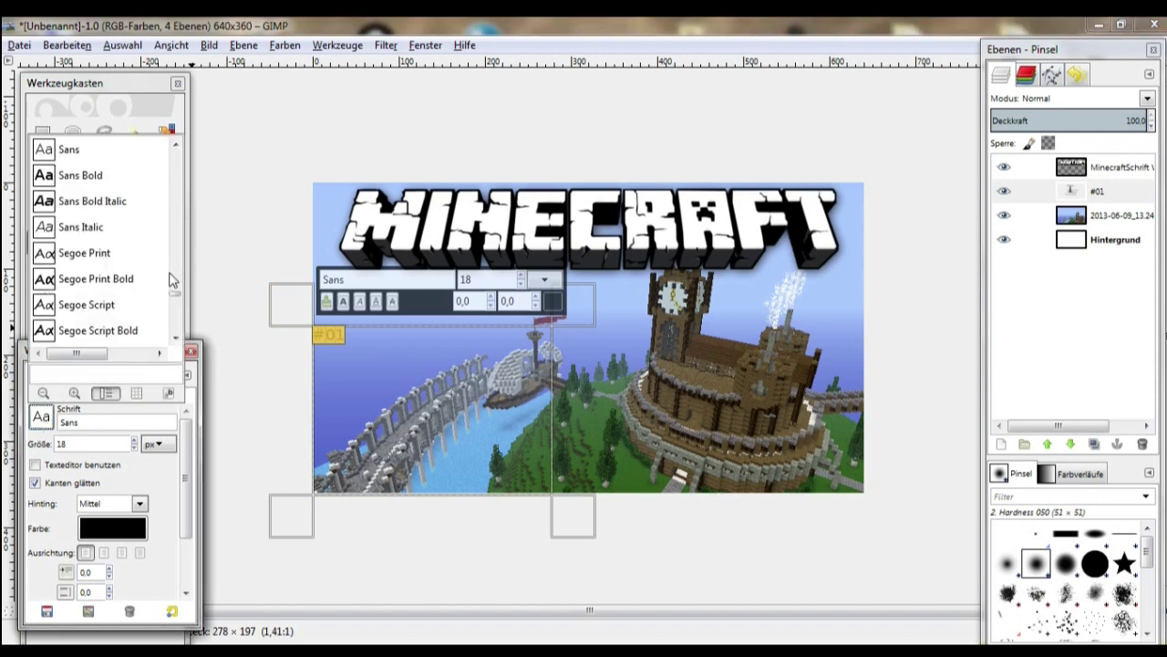
pyautogui.moveTo(178, 302)
pyautogui.mouseDown()
pyautogui.moveTo(169, 214)
pyautogui.moveTo(187, 181)
pyautogui.moveTo(170, 171)
pyautogui.moveTo(176, 186)
pyautogui.mouseUp()
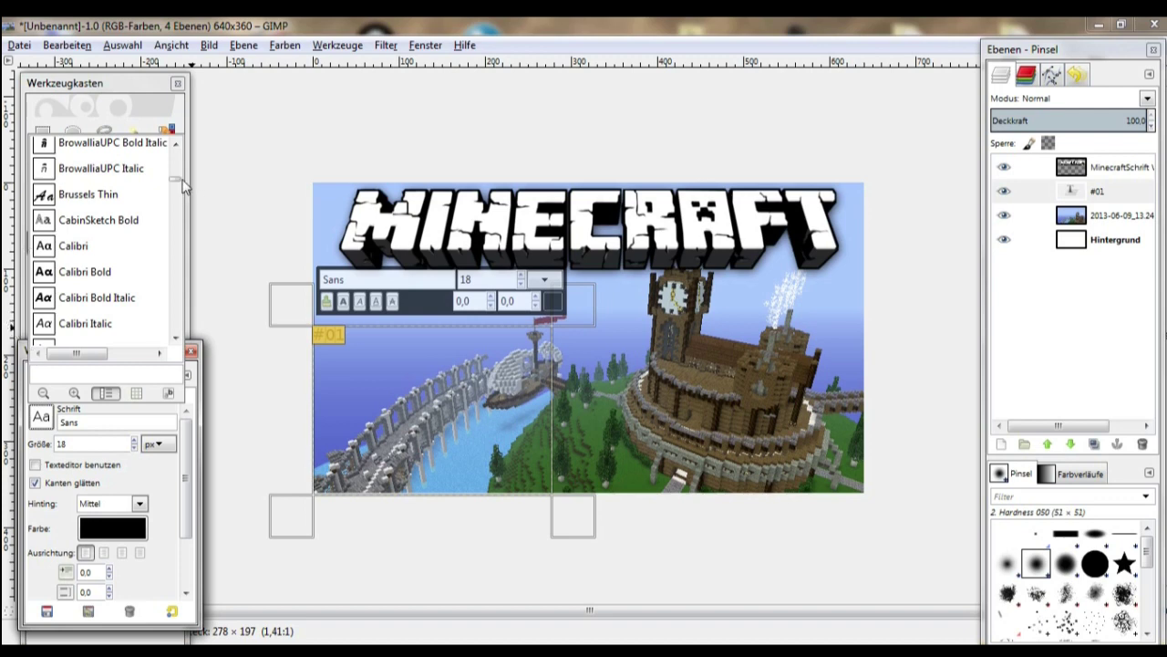
pyautogui.moveTo(182, 185); pyautogui.dragTo(170, 318)
pyautogui.scroll(-4, 169, 313)
pyautogui.scroll(2, 166, 311)
pyautogui.moveTo(166, 310); pyautogui.dragTo(171, 317)
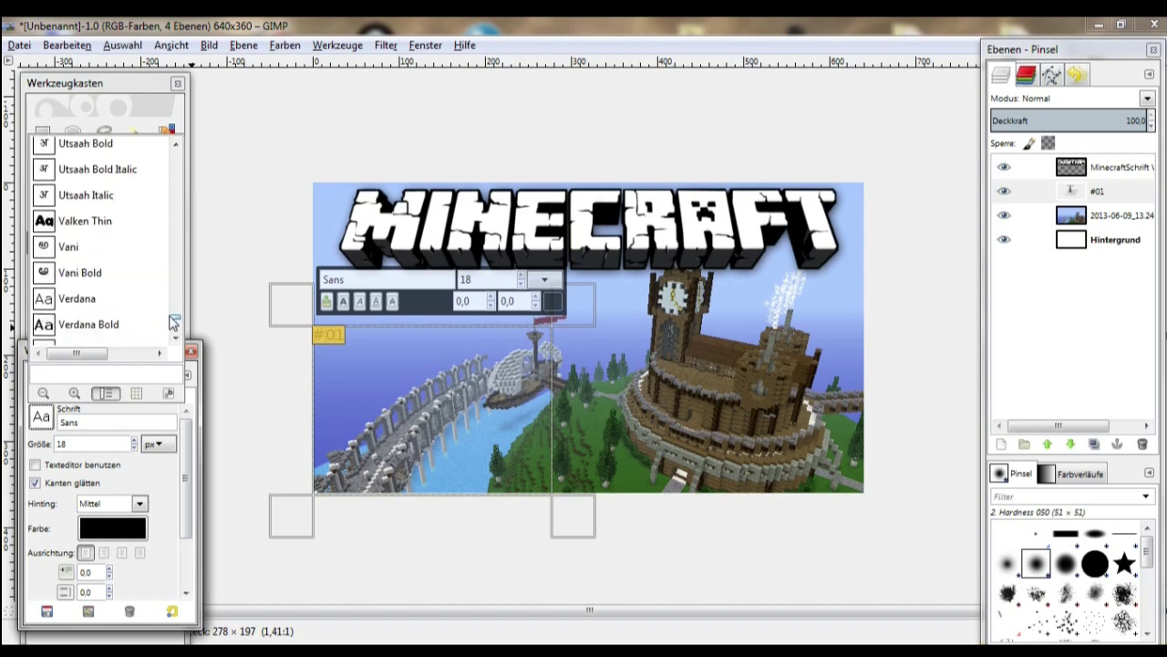
pyautogui.scroll(5, 172, 321)
pyautogui.scroll(1, 172, 320)
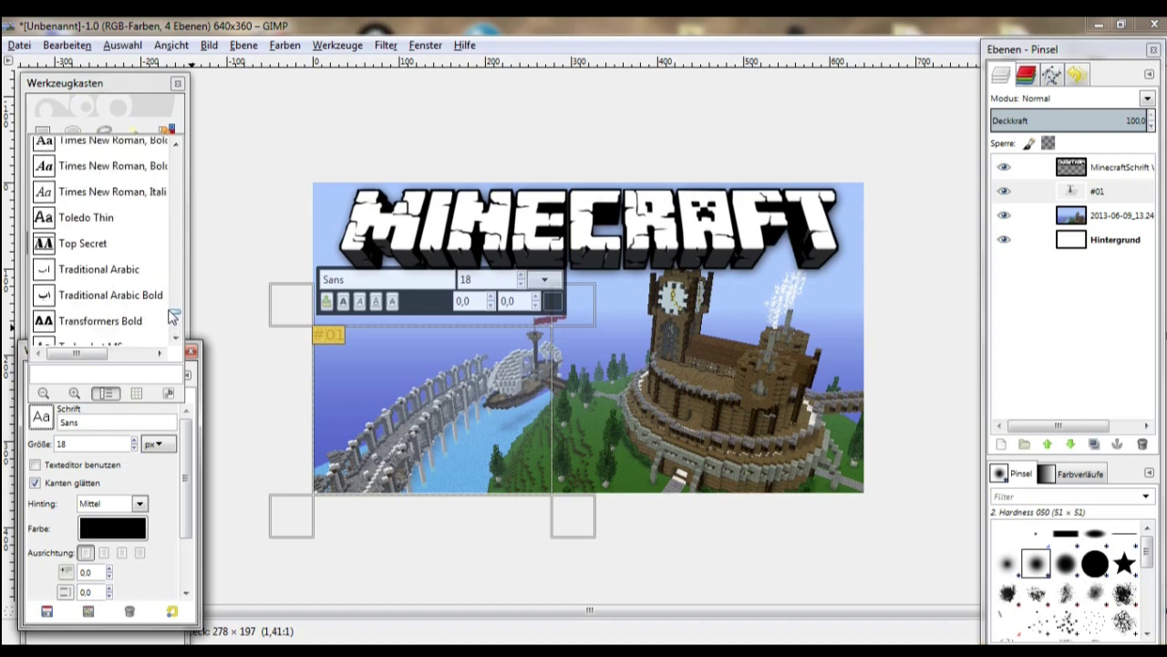
pyautogui.click(118, 318)
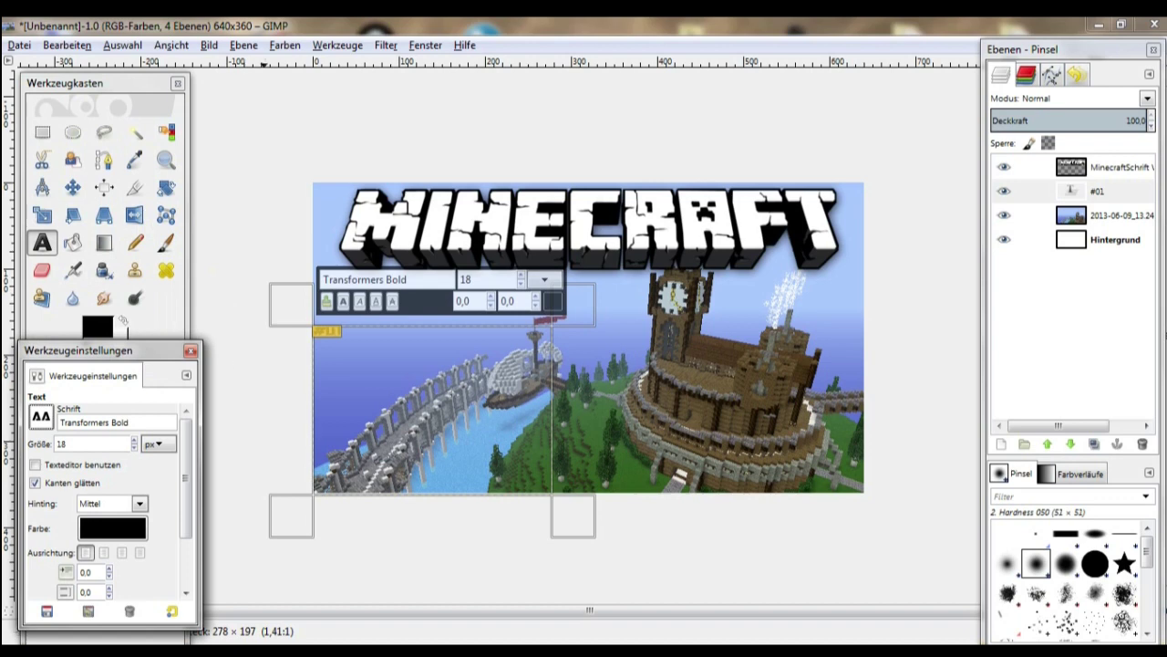
# - Enlarge the '#01' text to about 115 px
pyautogui.click(137, 444)
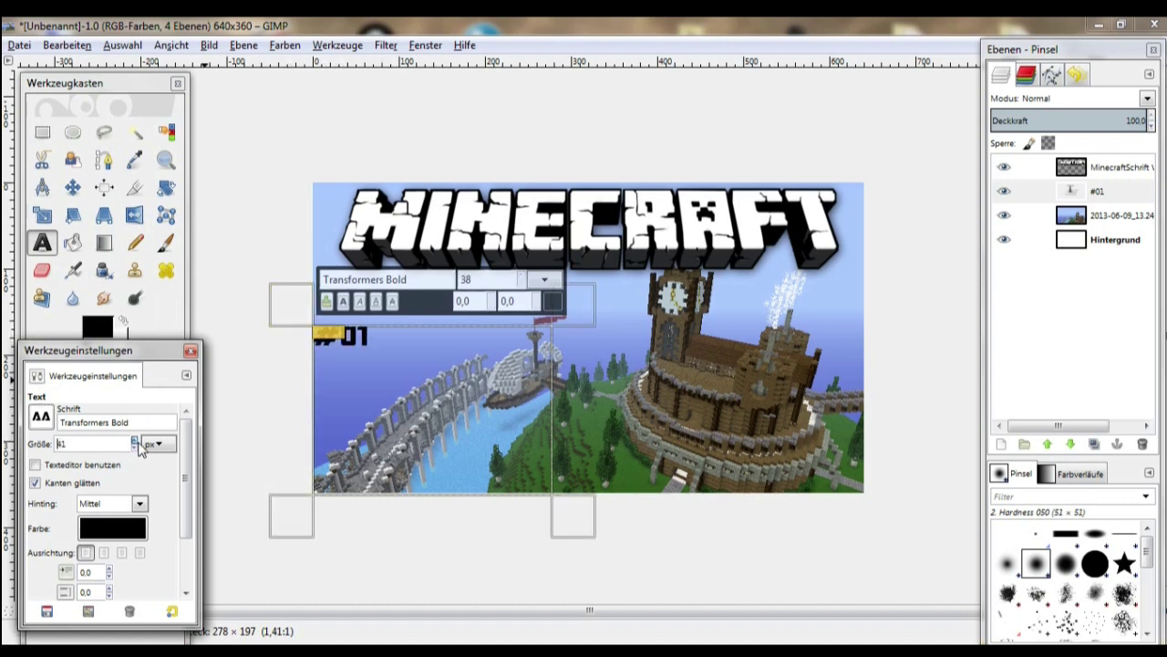
pyautogui.click(136, 444)
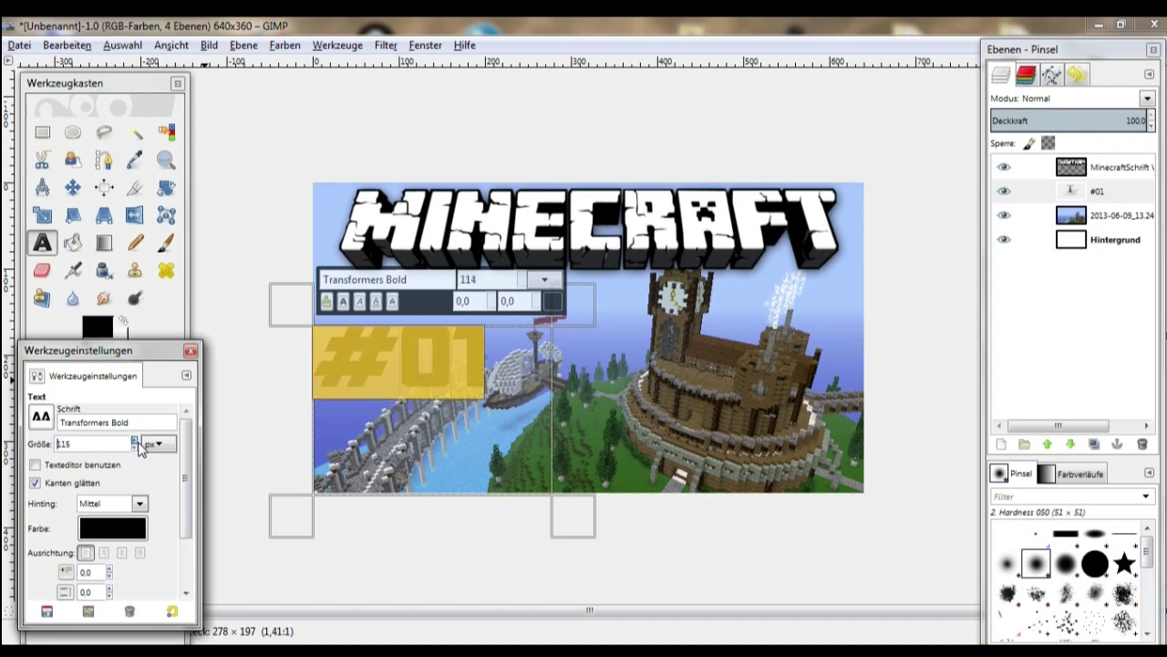
pyautogui.click(72, 187)
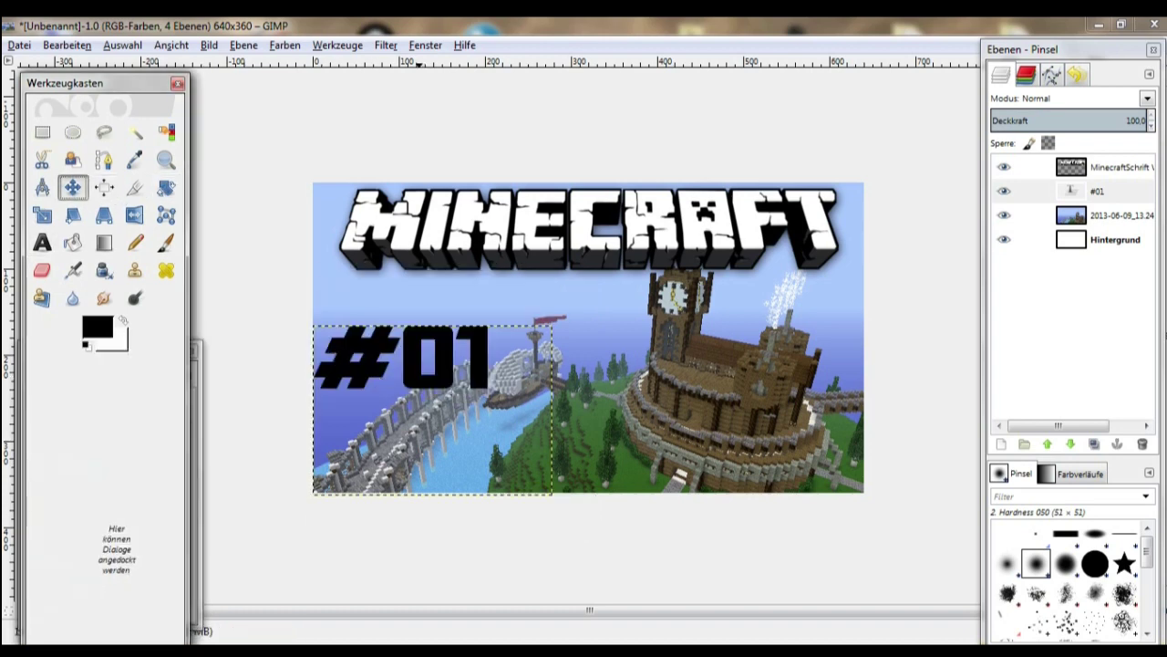
# - Move the #01 text down to the banner's lower-left corner
pyautogui.moveTo(421, 457); pyautogui.dragTo(422, 545)
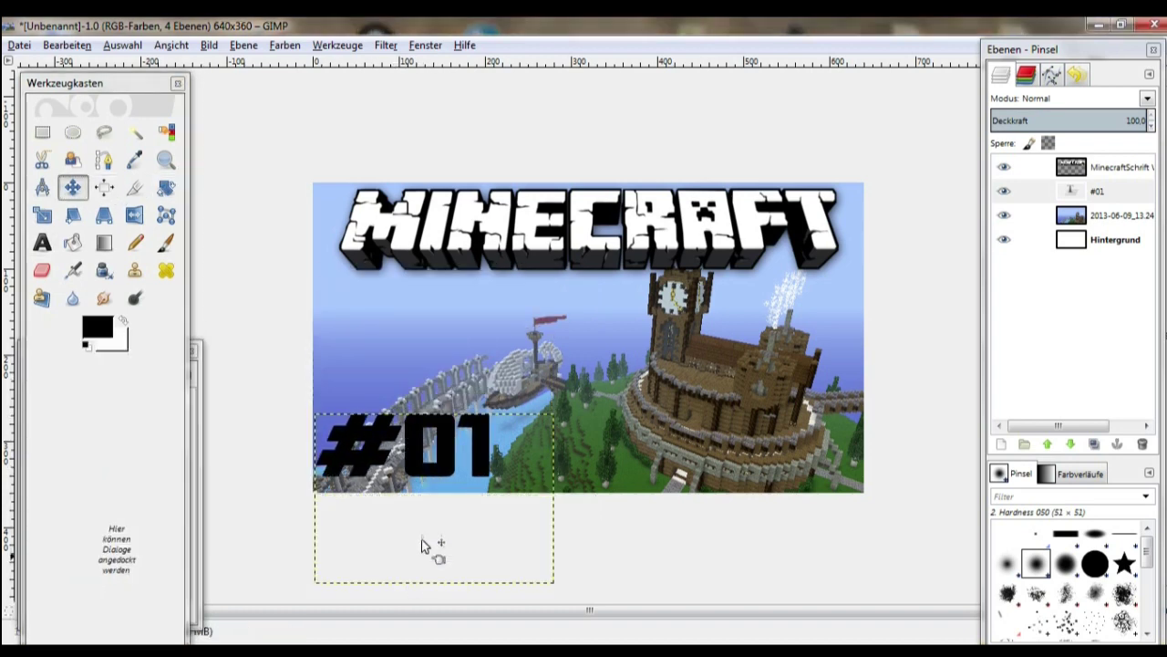
pyautogui.moveTo(443, 466); pyautogui.dragTo(443, 481)
pyautogui.moveTo(771, 419); pyautogui.dragTo(767, 425)
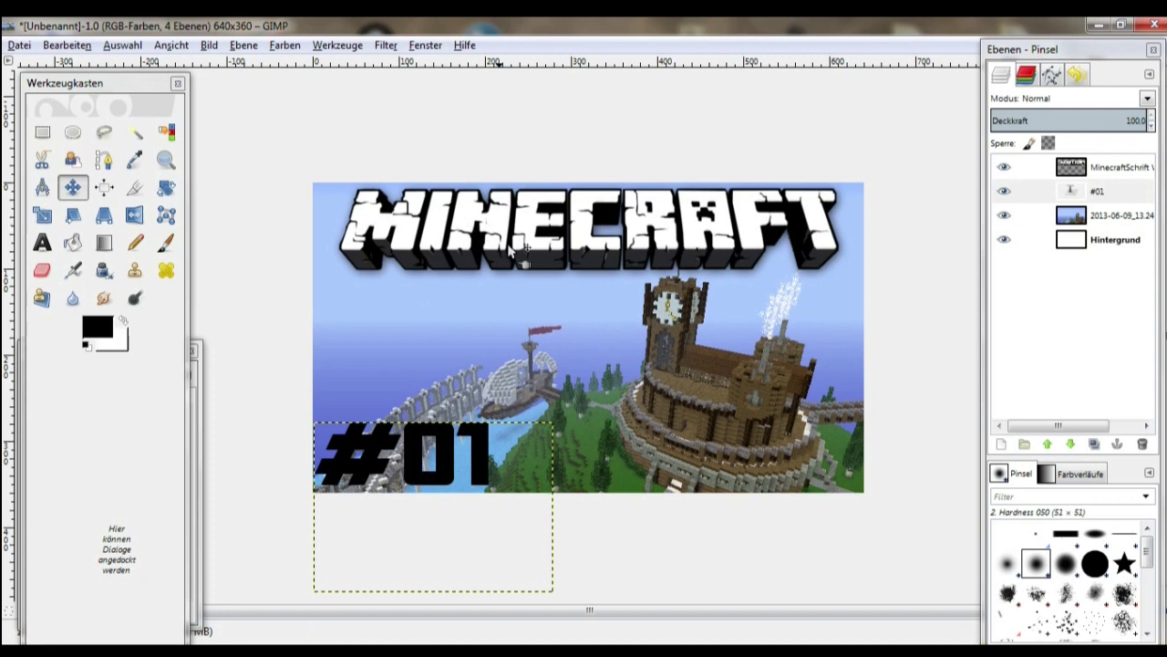
# - Clear the MINECRAFT title from the MinecraftSchrift layer
pyautogui.moveTo(553, 249); pyautogui.dragTo(549, 252)
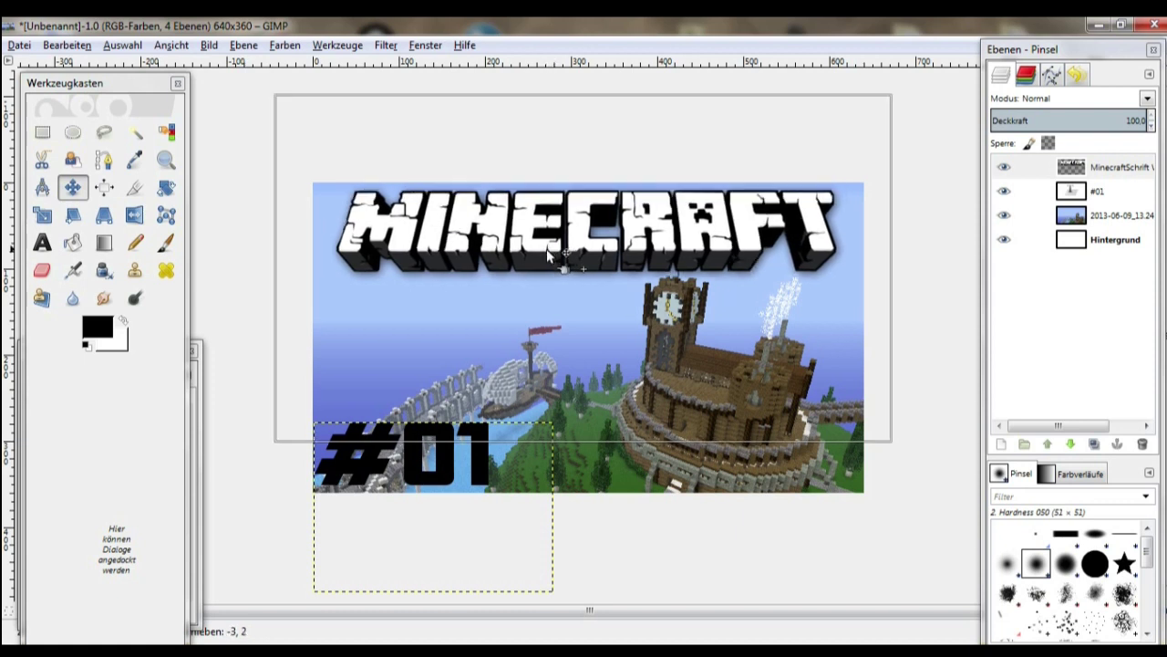
pyautogui.moveTo(551, 256); pyautogui.dragTo(540, 256)
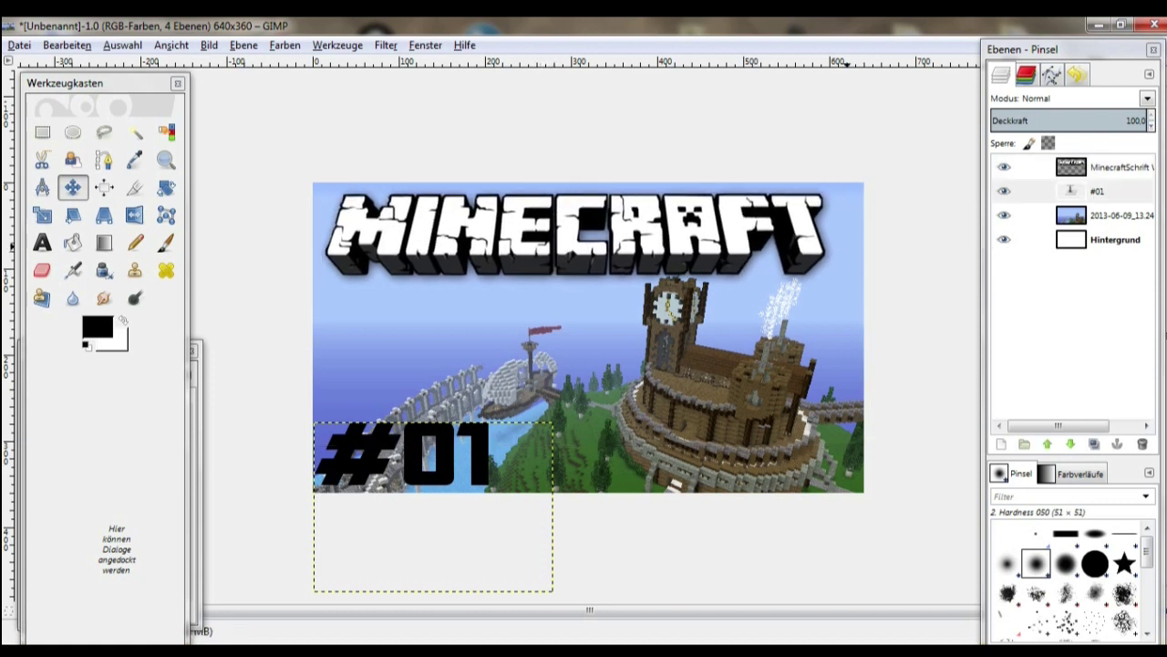
pyautogui.click(1025, 167)
pyautogui.press('Delete')
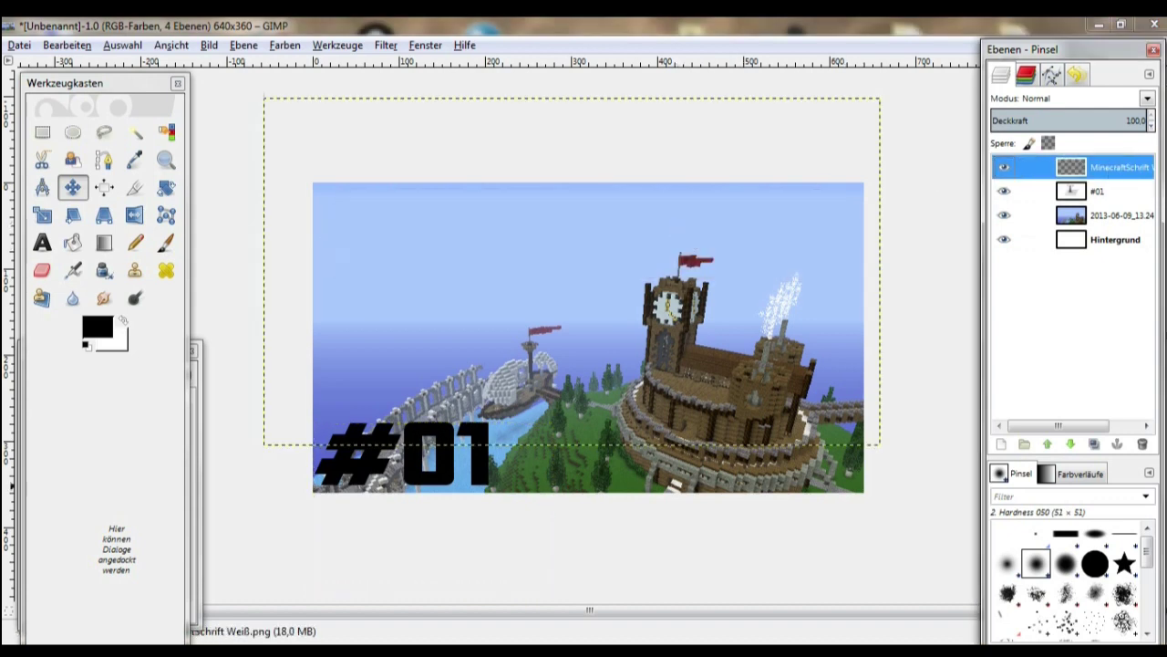
# - Drag TIMV.png from the Bilder picture library onto the GIMP banner as a new layer
pyautogui.click(109, 570)
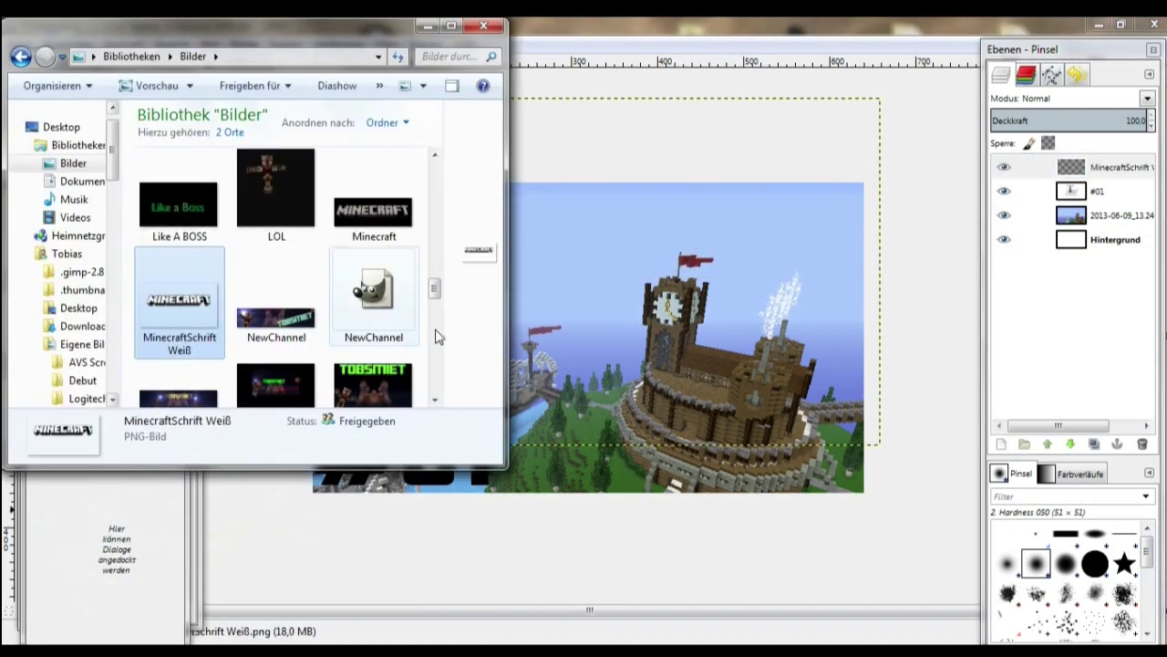
pyautogui.moveTo(435, 290)
pyautogui.mouseDown()
pyautogui.moveTo(435, 264)
pyautogui.moveTo(448, 270)
pyautogui.moveTo(434, 326)
pyautogui.mouseUp()
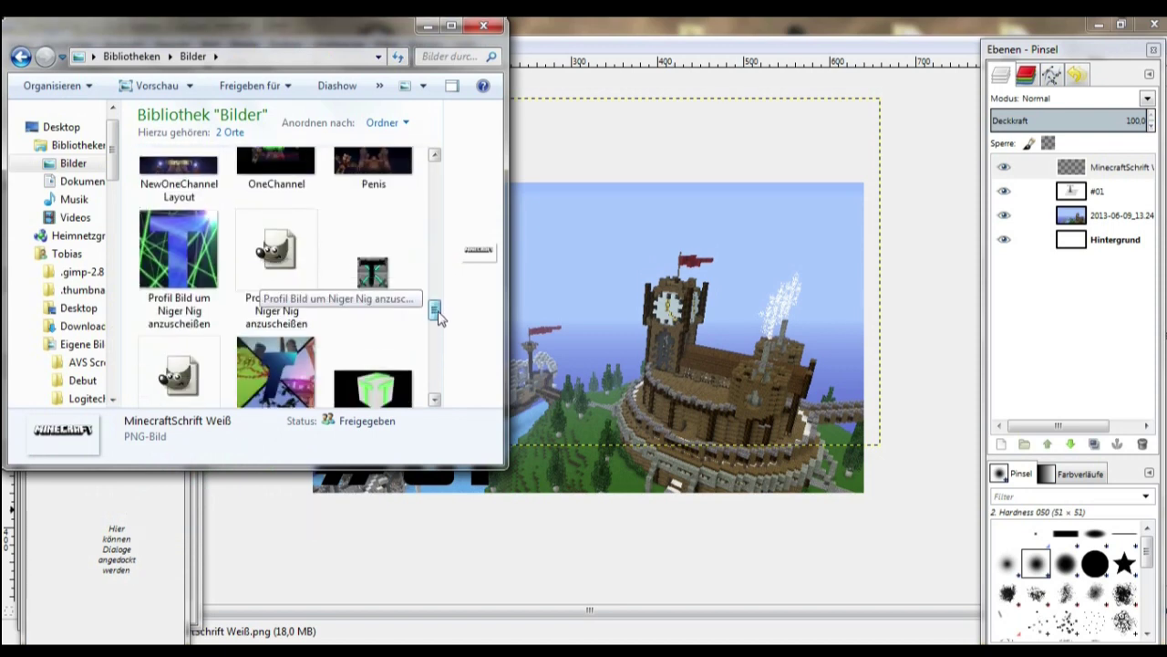
pyautogui.scroll(-5, 420, 333)
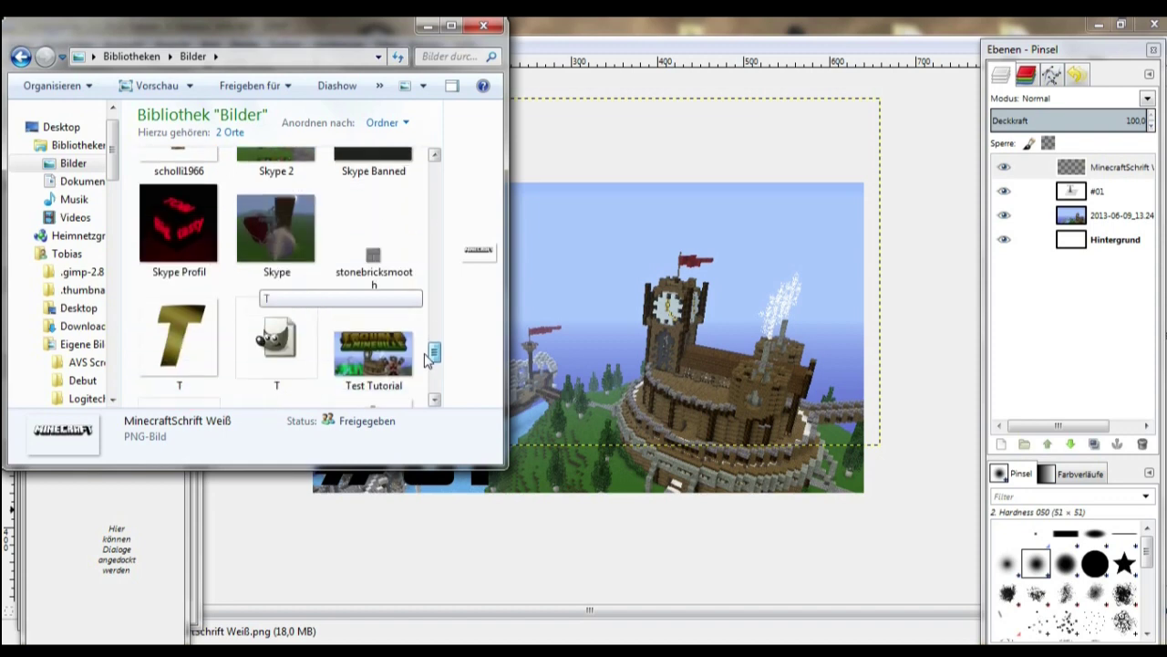
pyautogui.scroll(-2, 412, 338)
pyautogui.scroll(-2, 412, 337)
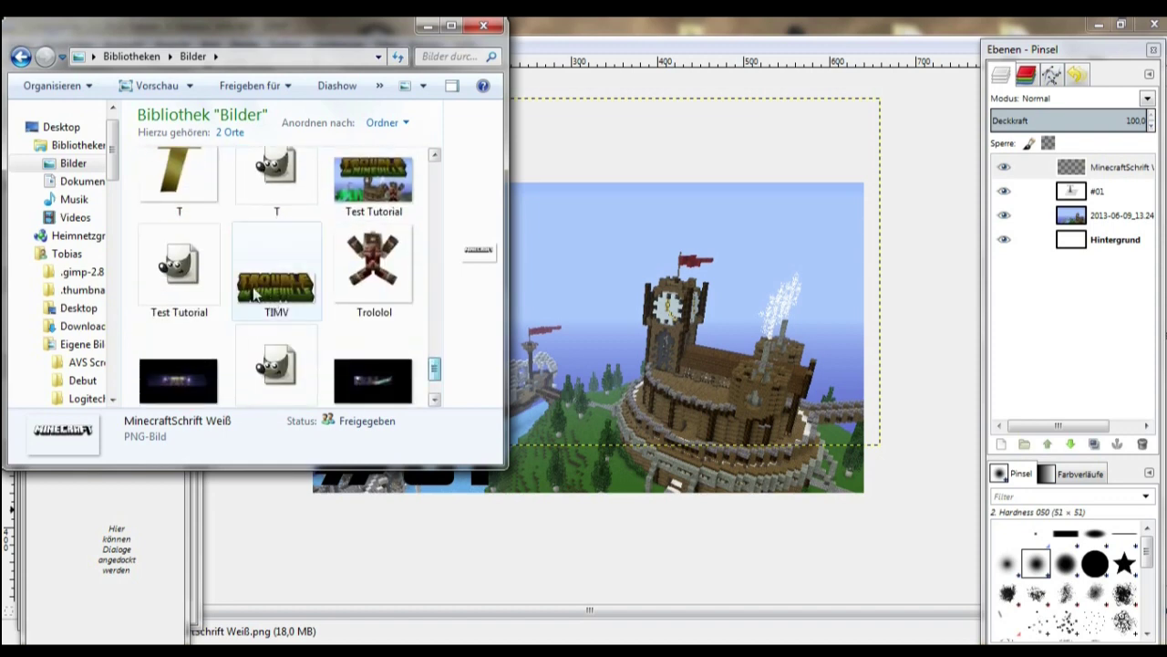
pyautogui.moveTo(273, 347); pyautogui.dragTo(638, 310)
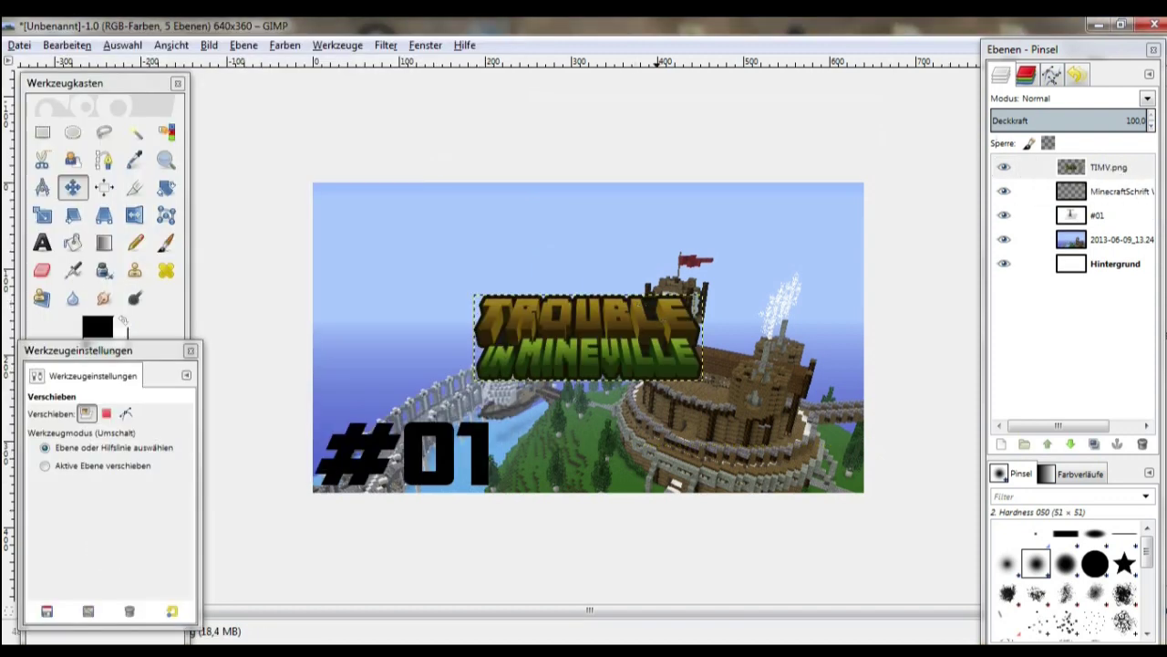
# - Move the Trouble in Mineville logo up to the banner's top centre
pyautogui.click(73, 188)
pyautogui.moveTo(580, 321); pyautogui.dragTo(583, 226)
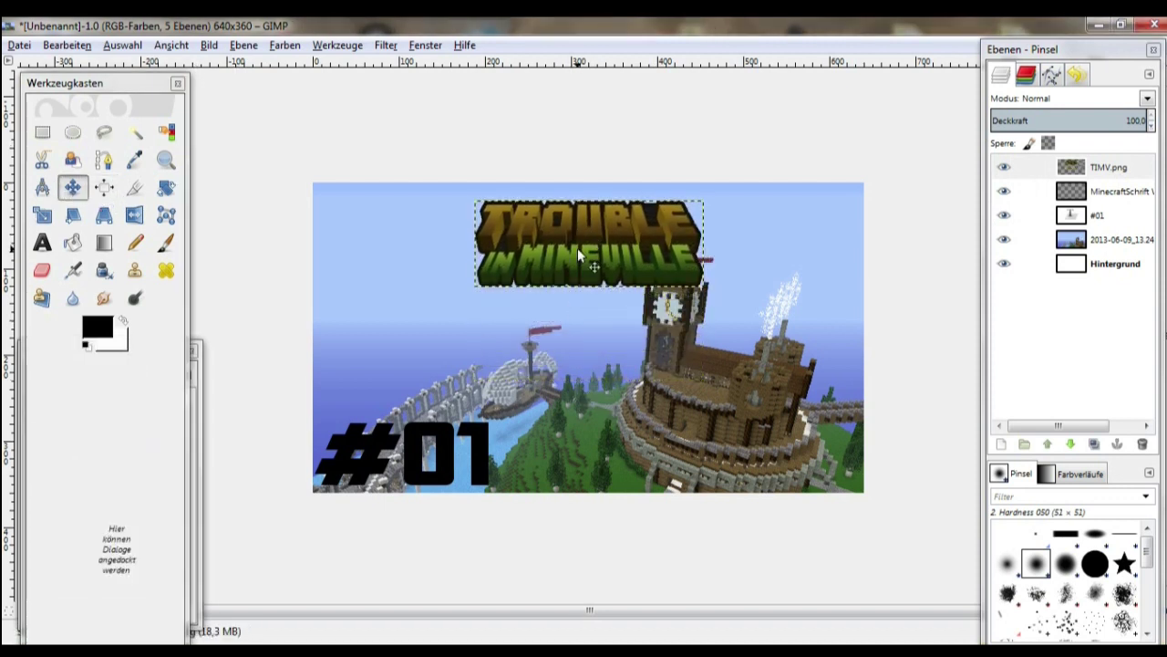
pyautogui.moveTo(577, 250); pyautogui.dragTo(574, 235)
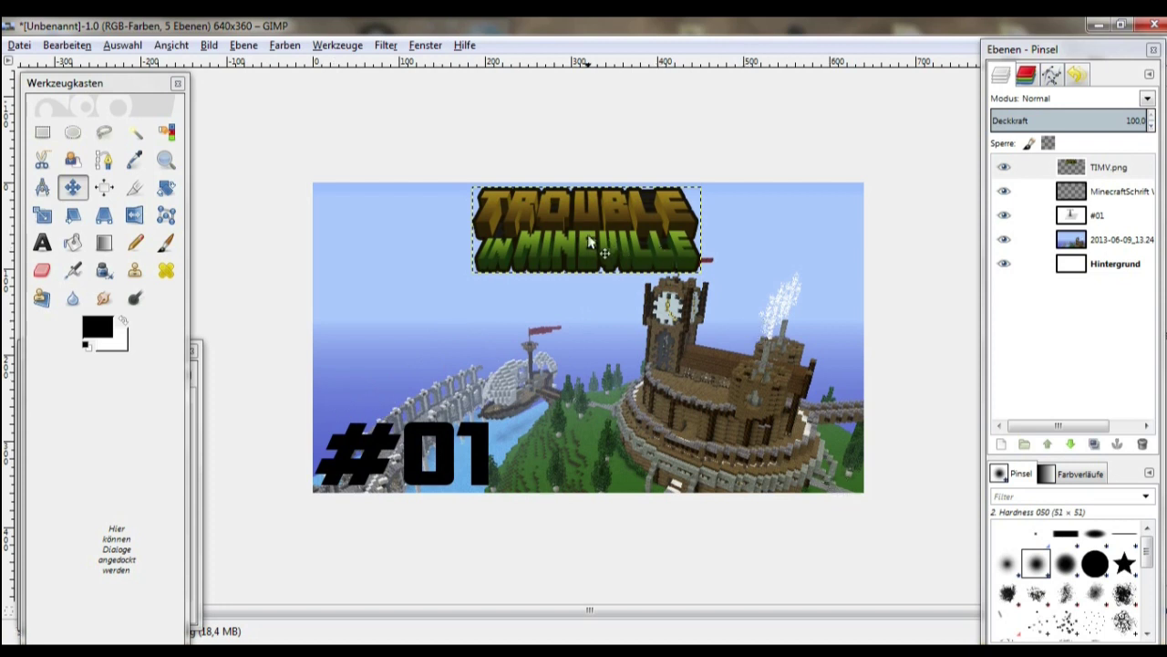
# - Start the Scale tool on the logo, showing 266×100 px
pyautogui.click(73, 214)
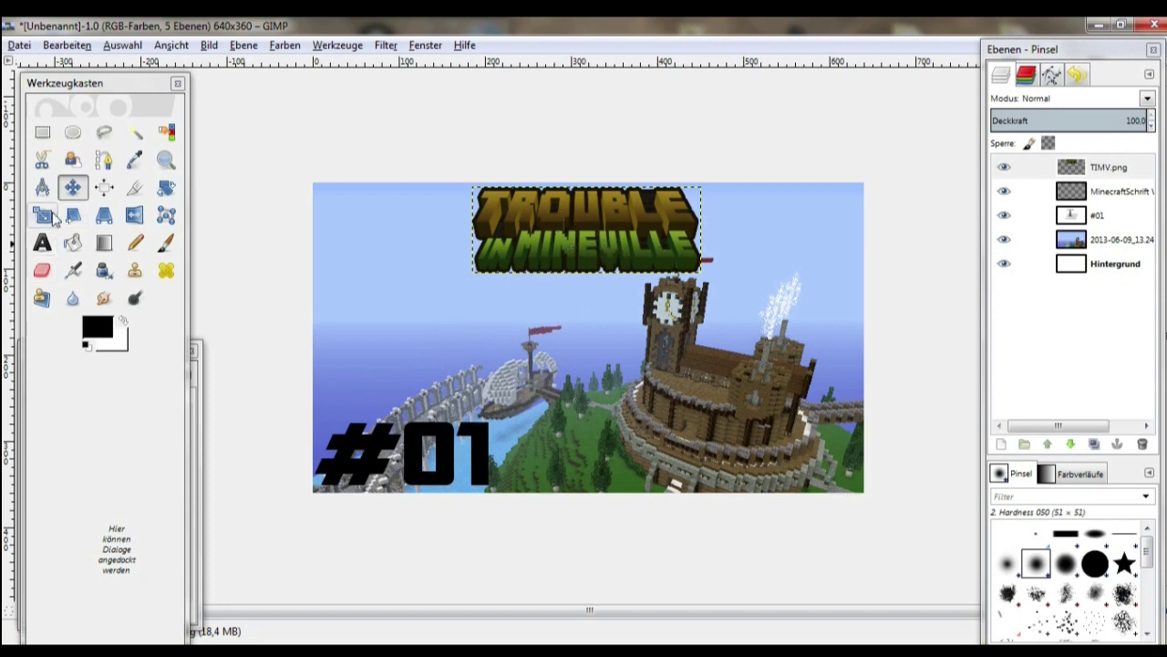
pyautogui.press('Tab')
pyautogui.click(604, 235)
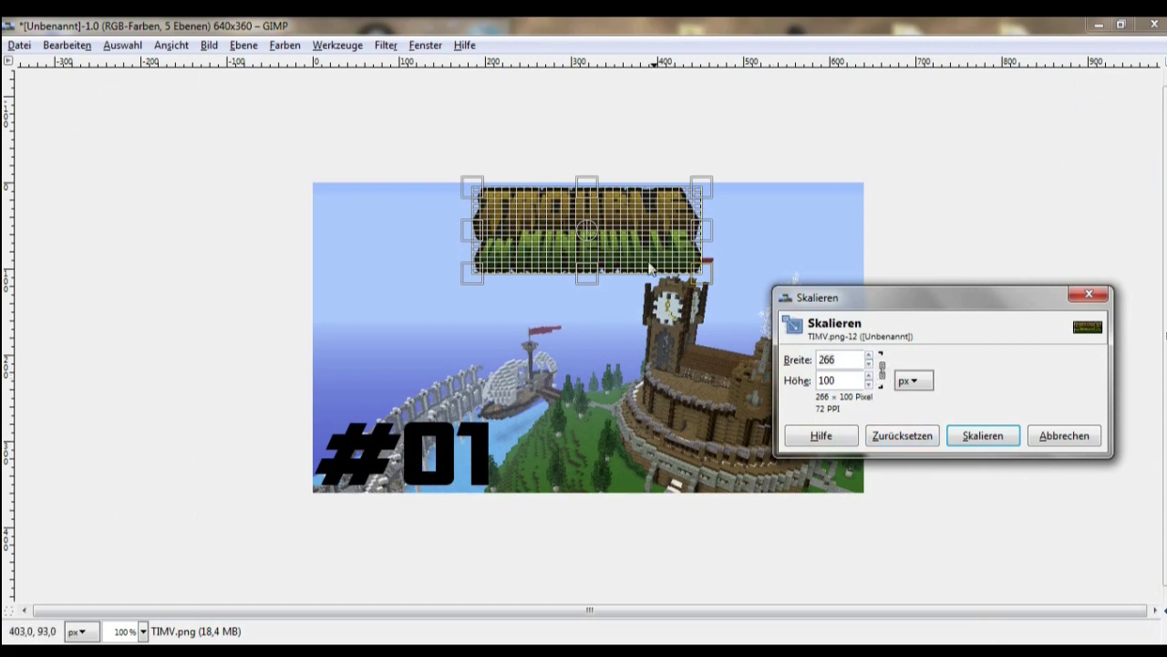
# - Scale the Trouble in Mineville logo up to 498 × 152 px across the banner's top
pyautogui.press('Tab')
pyautogui.moveTo(474, 272)
pyautogui.mouseDown()
pyautogui.moveTo(438, 273)
pyautogui.moveTo(394, 303)
pyautogui.mouseUp()
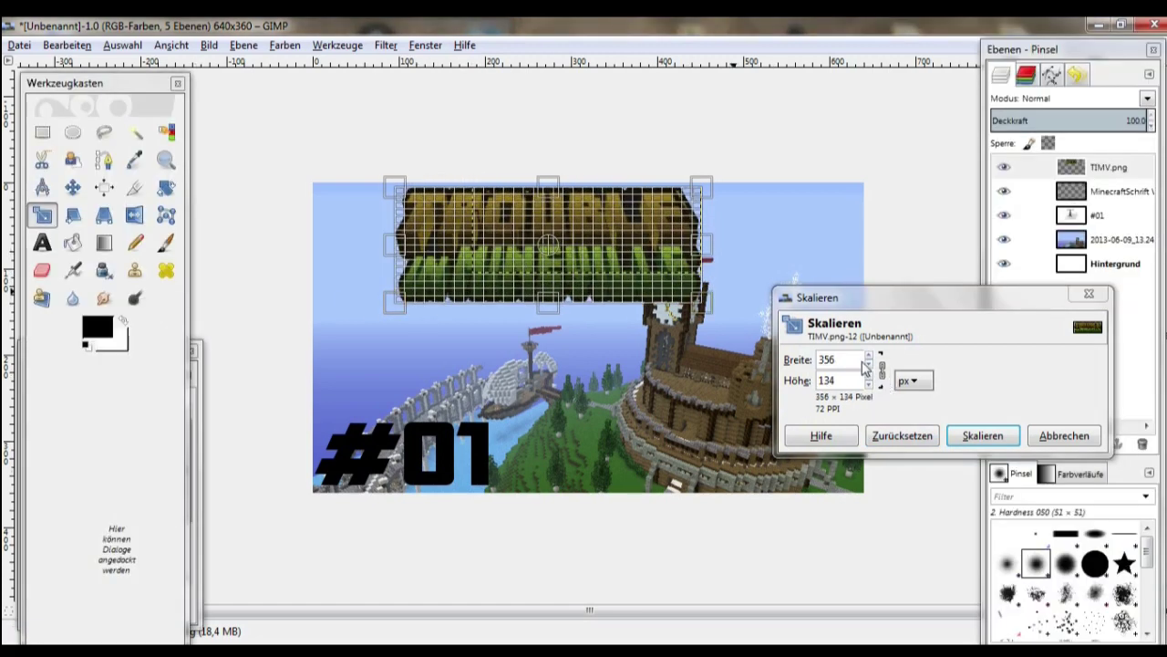
pyautogui.press('Tab')
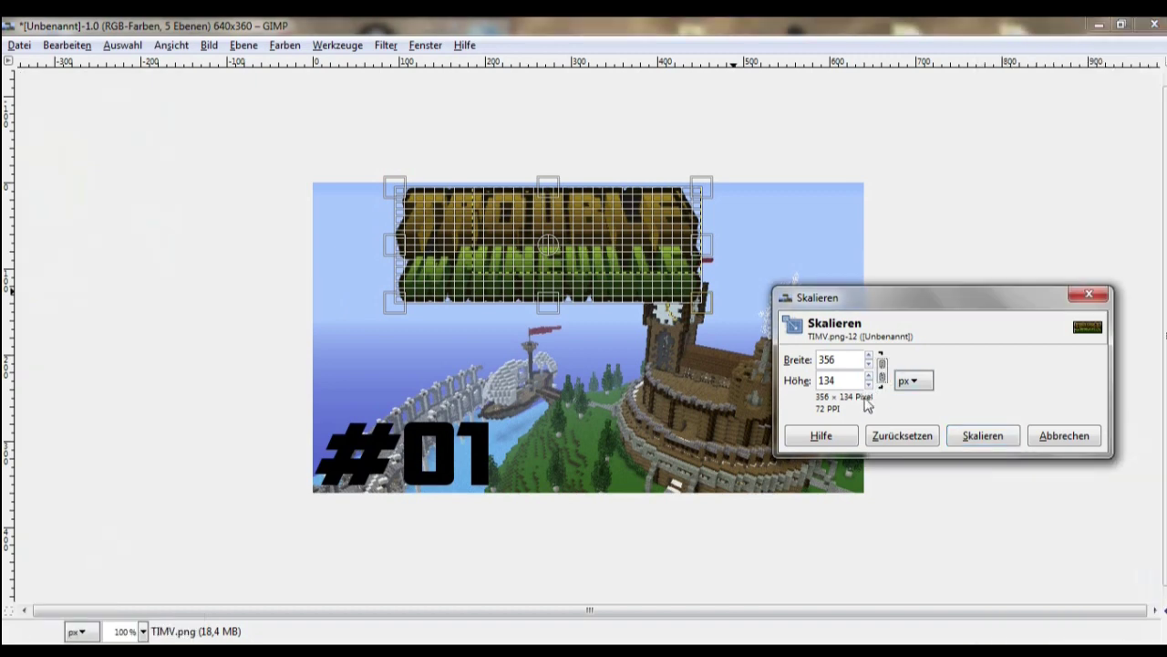
pyautogui.press('Tab')
pyautogui.moveTo(708, 314); pyautogui.dragTo(796, 330)
pyautogui.moveTo(402, 332); pyautogui.dragTo(364, 323)
pyautogui.press('Tab')
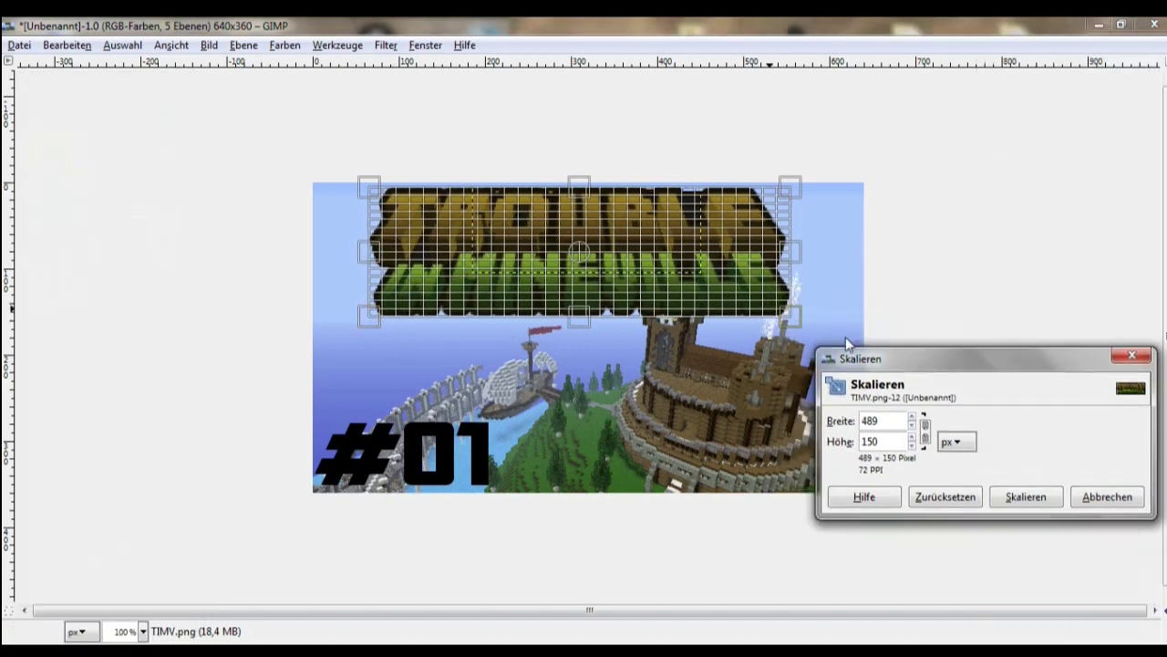
pyautogui.press('Tab')
pyautogui.moveTo(802, 326); pyautogui.dragTo(810, 328)
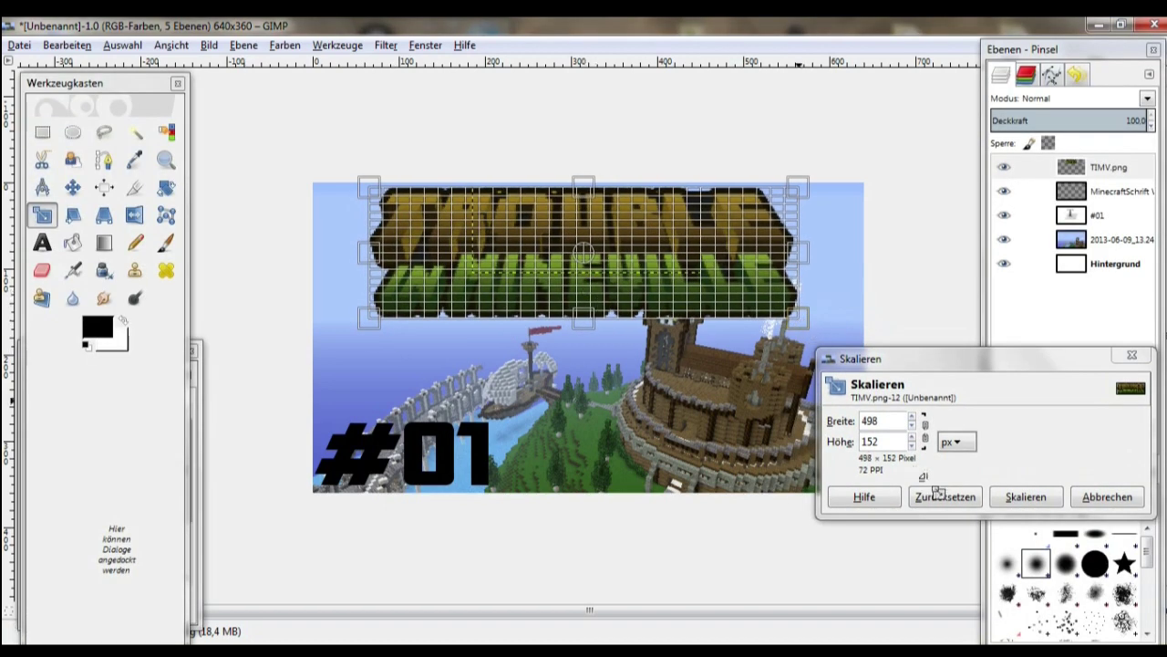
pyautogui.click(1026, 496)
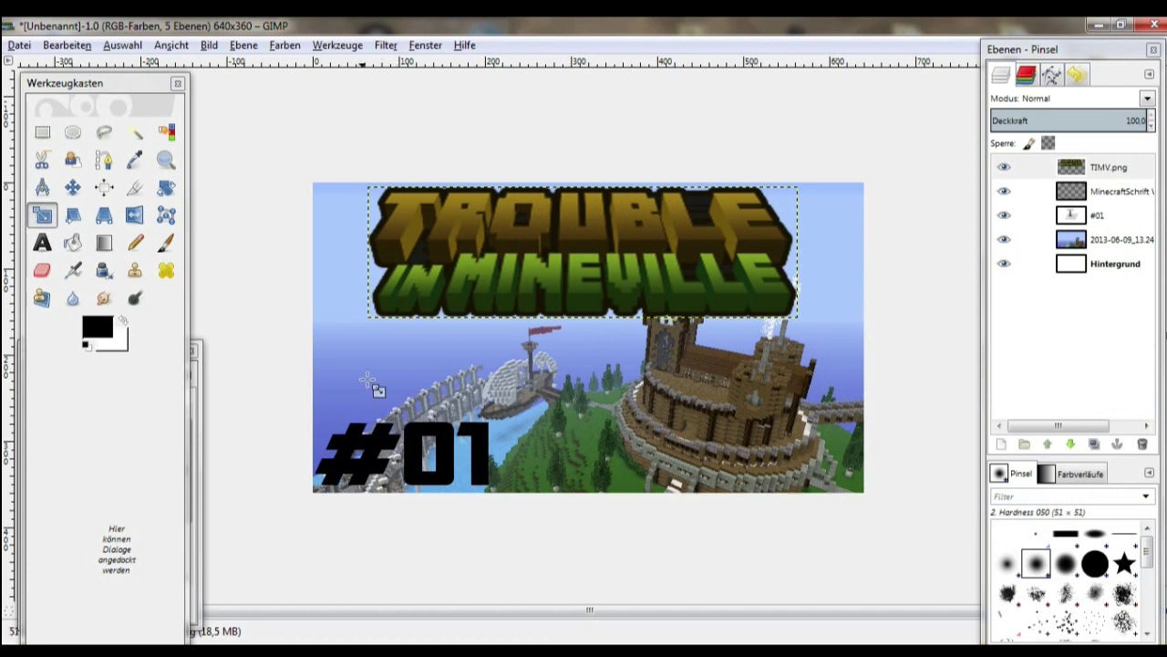
pyautogui.click(72, 187)
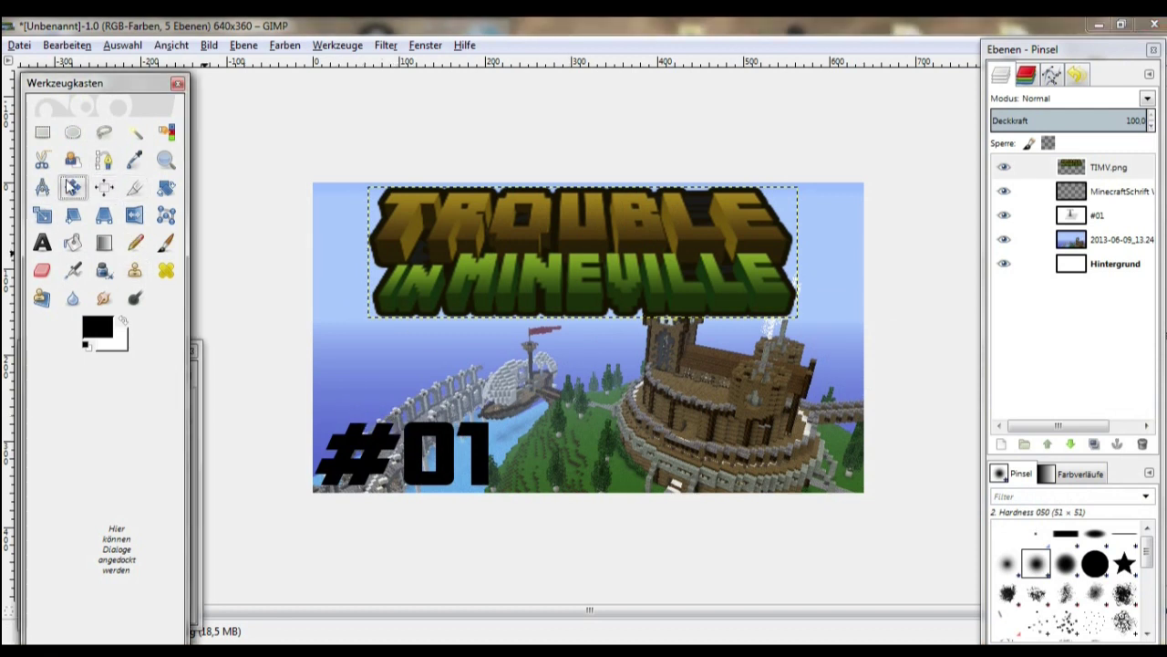
# - Shift the castle screenshot layer right and down beneath the logo
pyautogui.moveTo(690, 404); pyautogui.dragTo(705, 443)
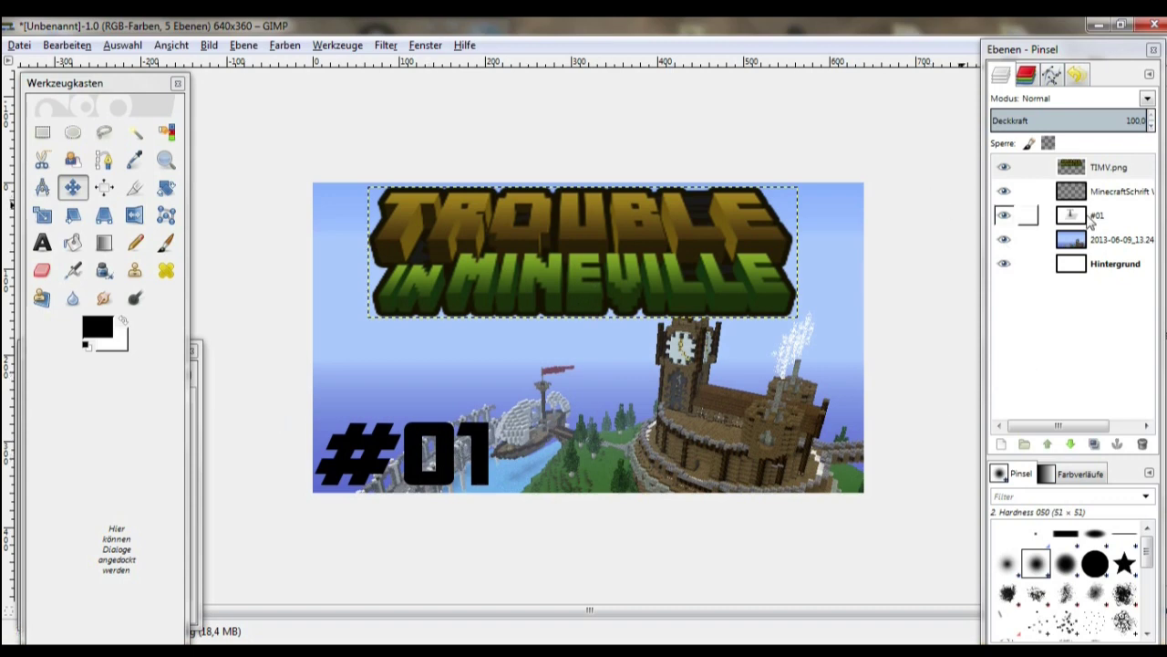
pyautogui.click(1098, 219)
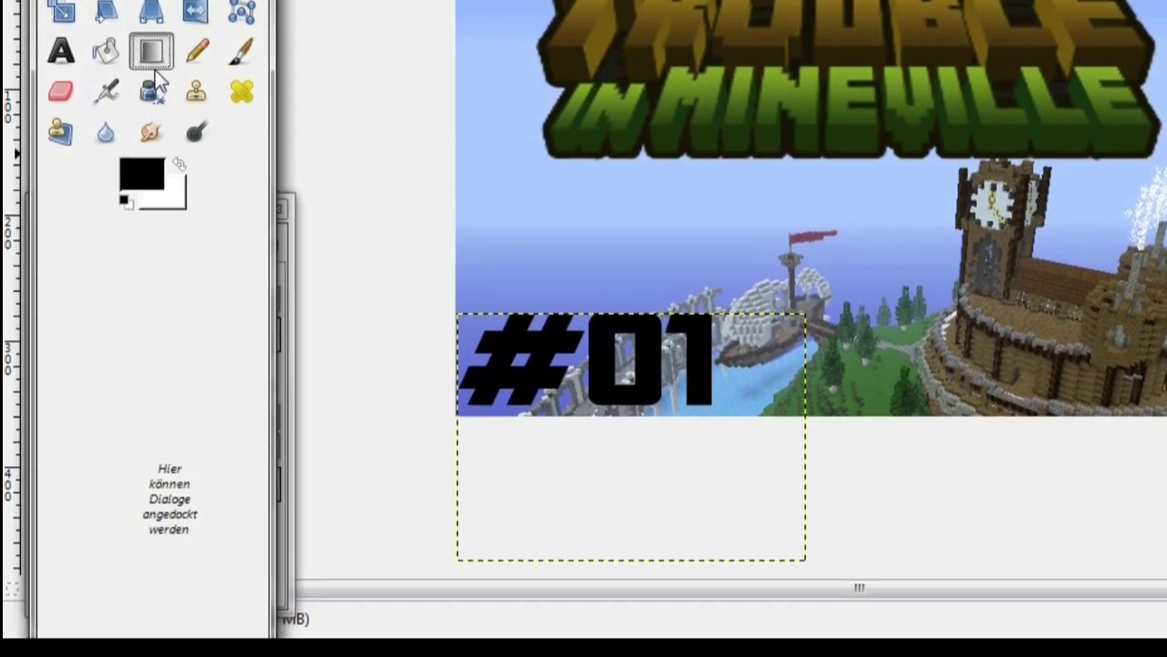
# - Set the Gradient tool's blend mode to Nur Aufhellen (Lighten only)
pyautogui.doubleClick(145, 73)
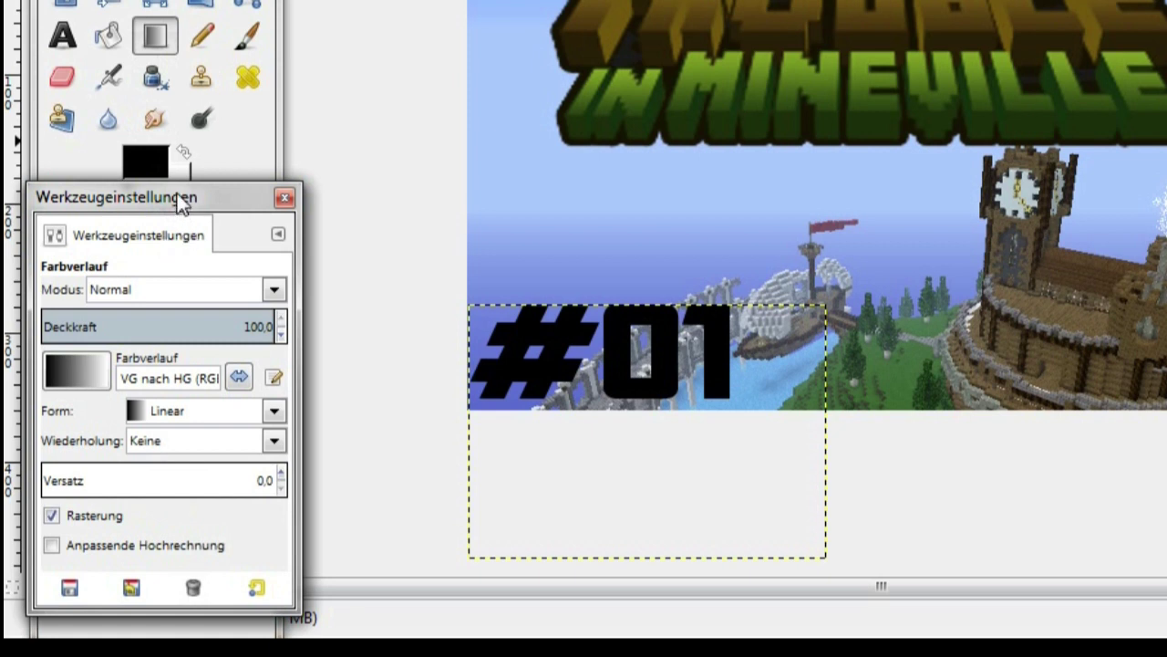
pyautogui.moveTo(181, 203); pyautogui.dragTo(184, 195)
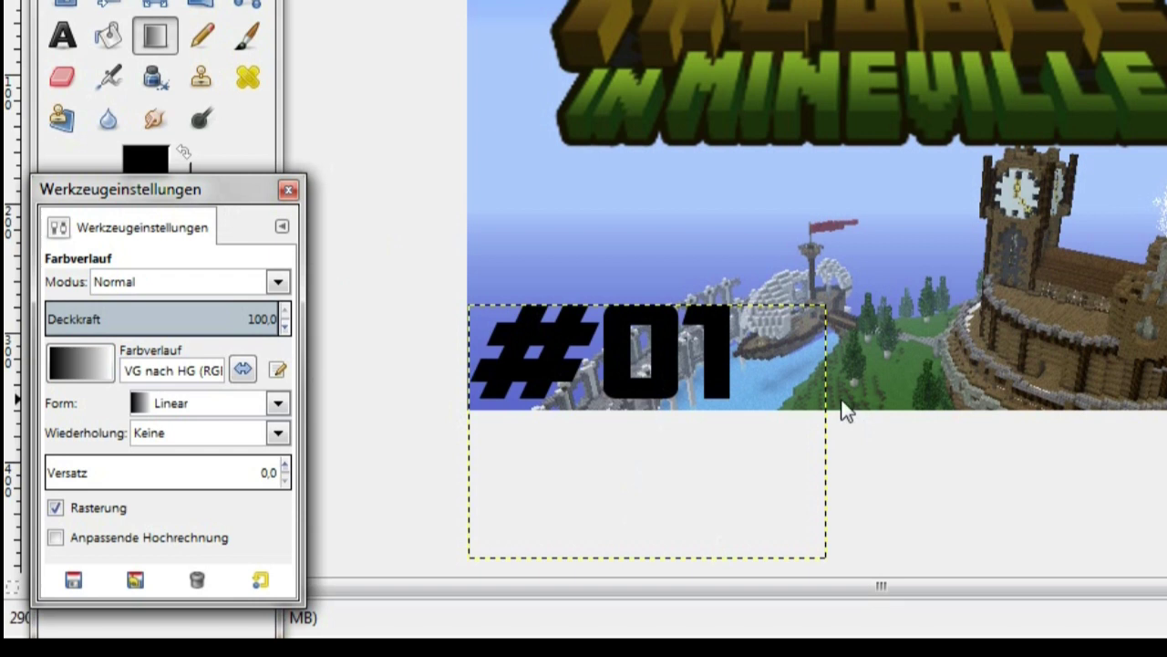
pyautogui.click(277, 281)
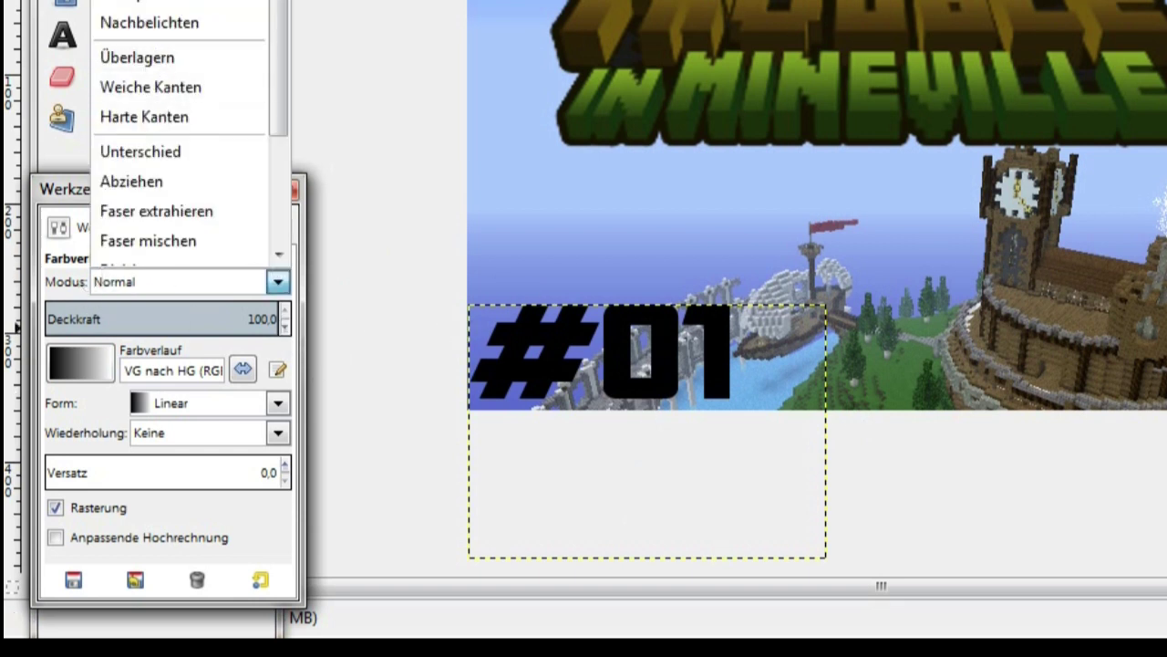
pyautogui.click(146, 256)
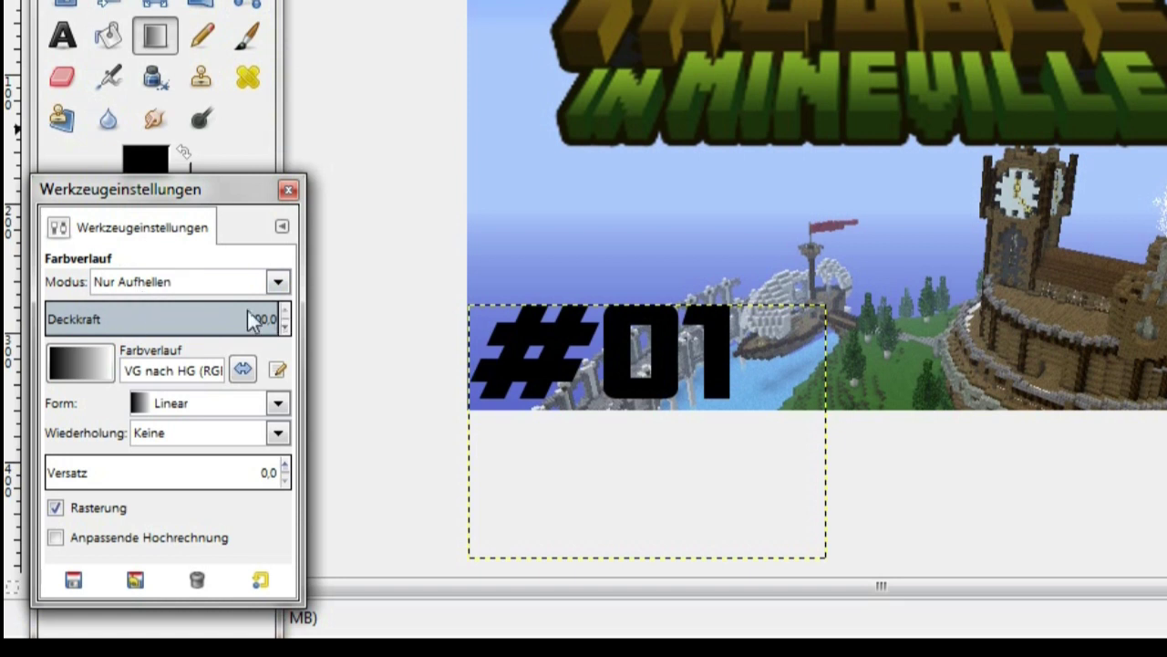
# - Try Yellow Orange and Greens gradient fills on #01, undoing each
pyautogui.click(75, 368)
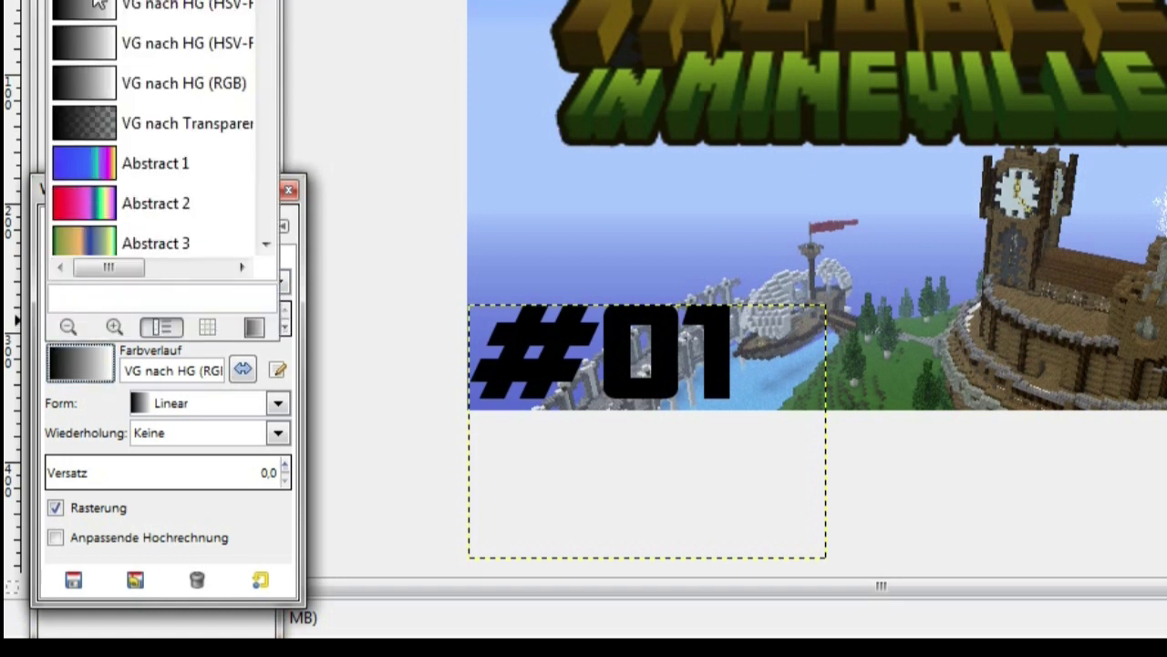
pyautogui.moveTo(266, 2); pyautogui.dragTo(270, 239)
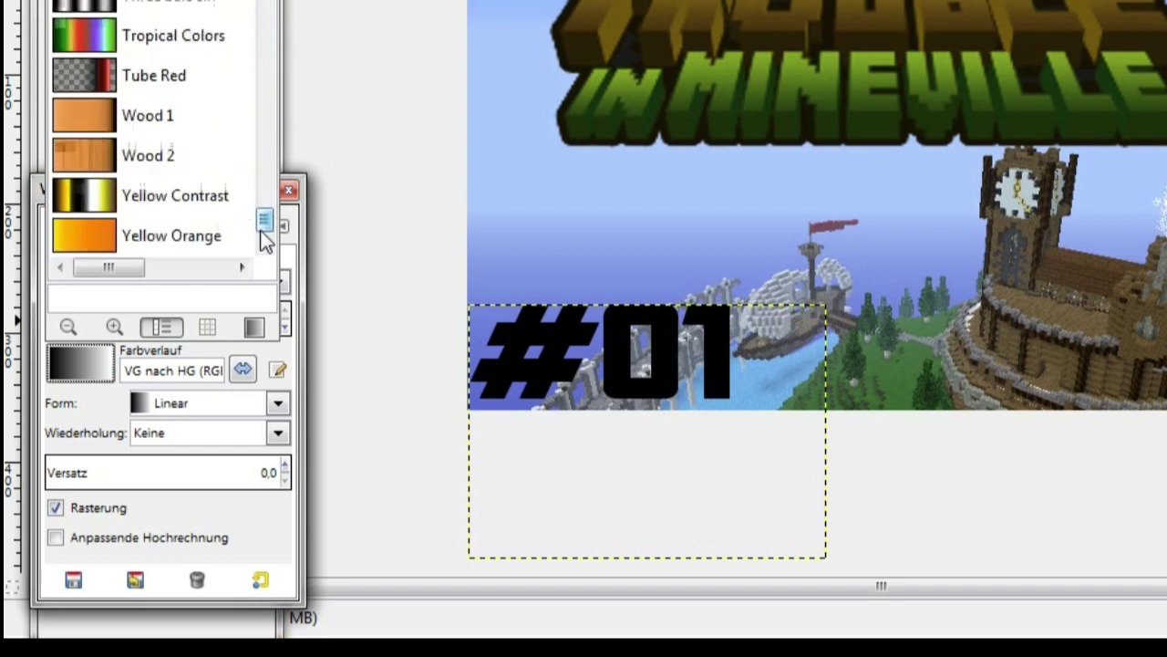
pyautogui.click(231, 242)
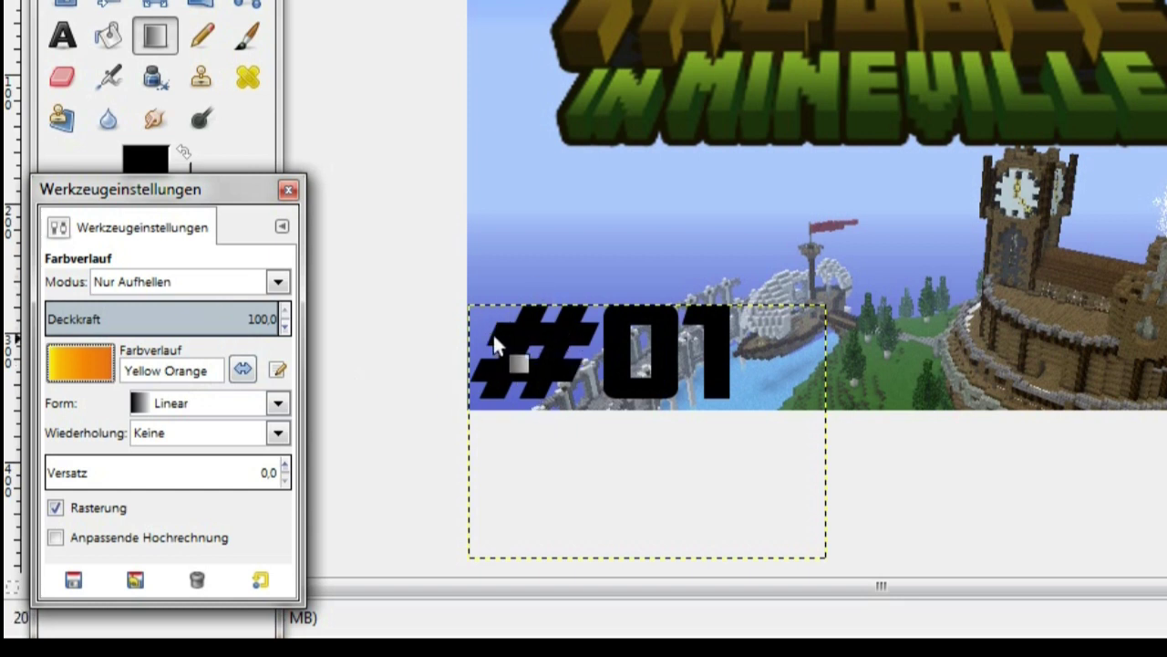
pyautogui.moveTo(477, 320); pyautogui.dragTo(750, 388)
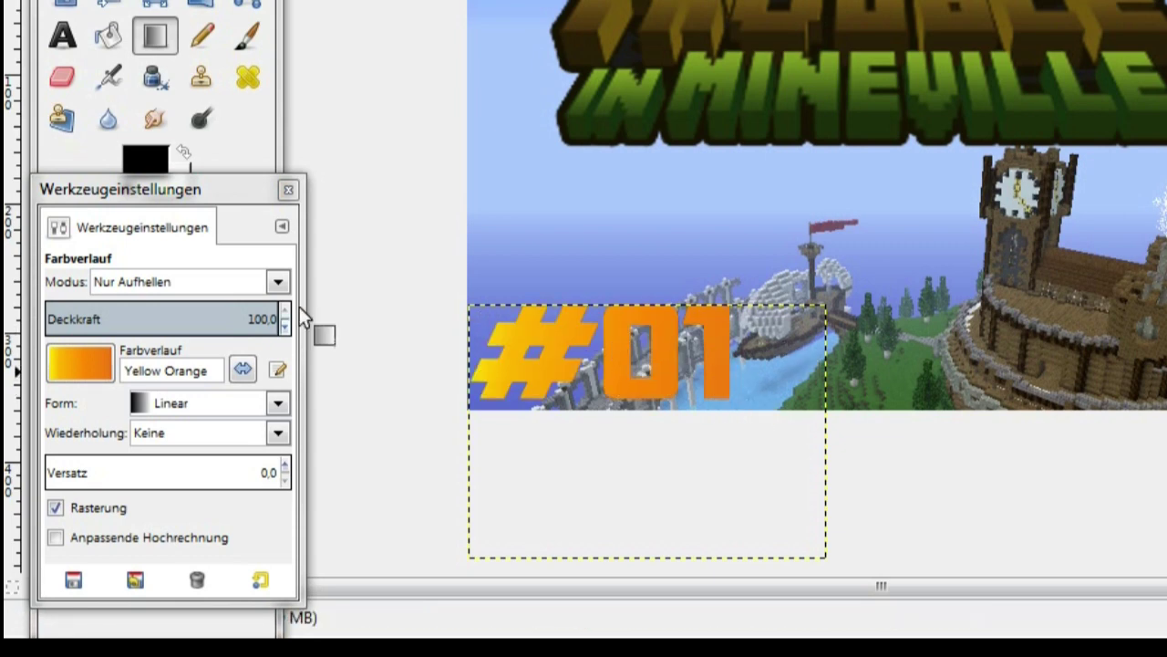
pyautogui.click(173, 109)
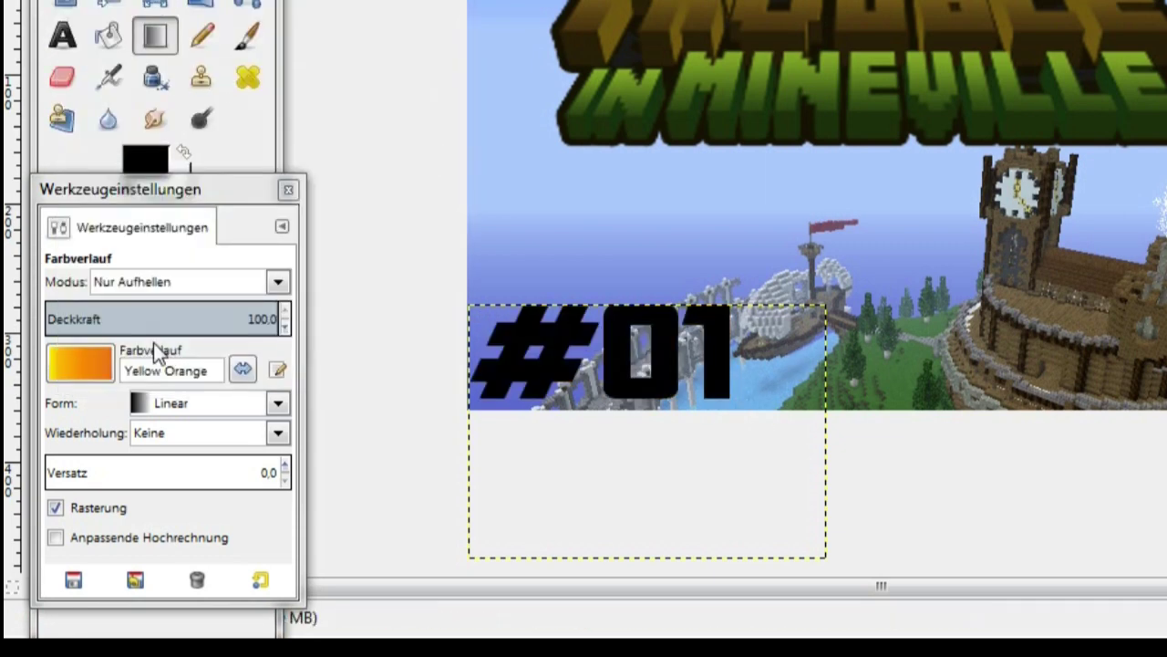
pyautogui.click(117, 363)
pyautogui.moveTo(266, 214)
pyautogui.mouseDown()
pyautogui.moveTo(284, 127)
pyautogui.moveTo(275, 111)
pyautogui.mouseUp()
pyautogui.click(144, 153)
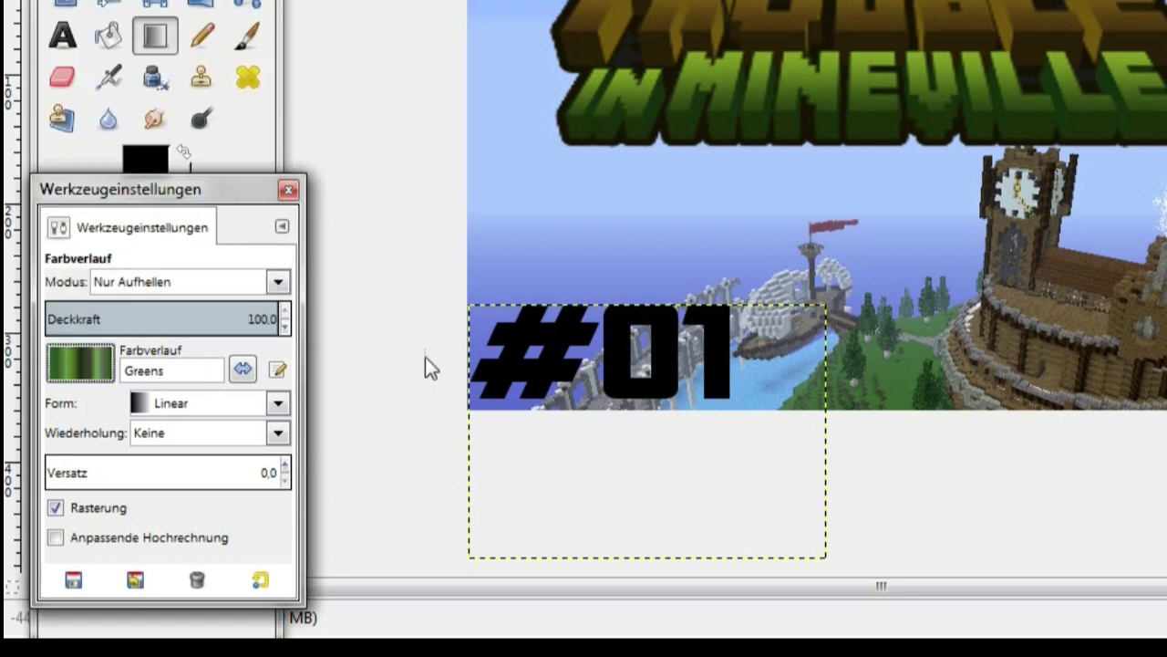
pyautogui.moveTo(386, 333); pyautogui.dragTo(639, 337)
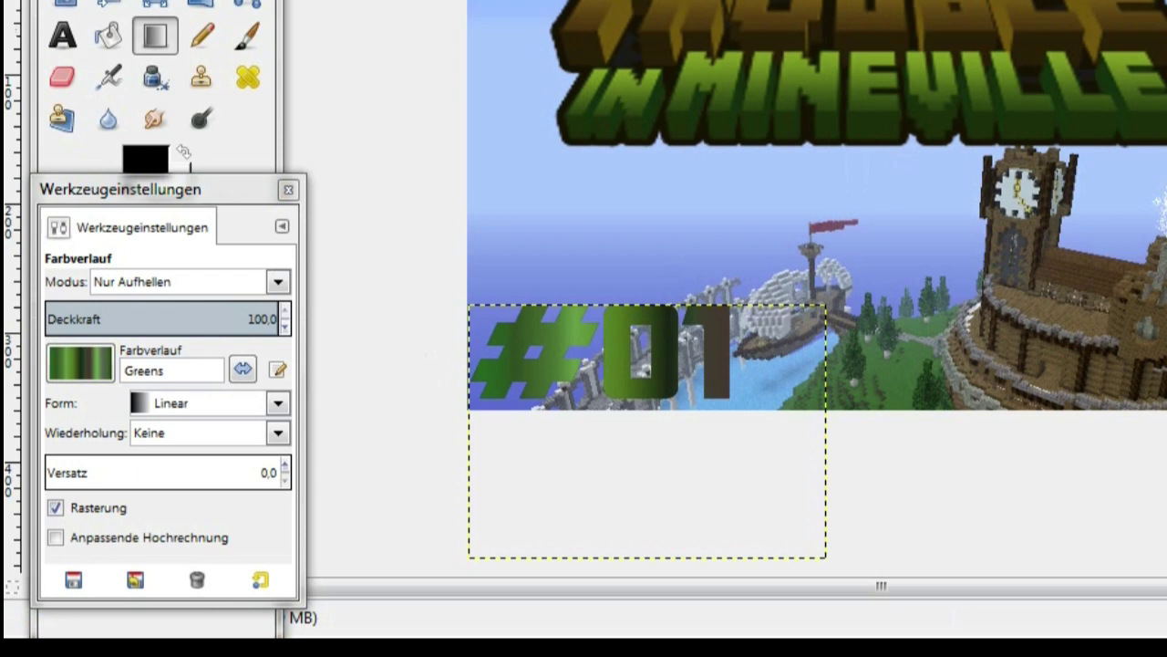
pyautogui.hotkey('ctrl', 'z')
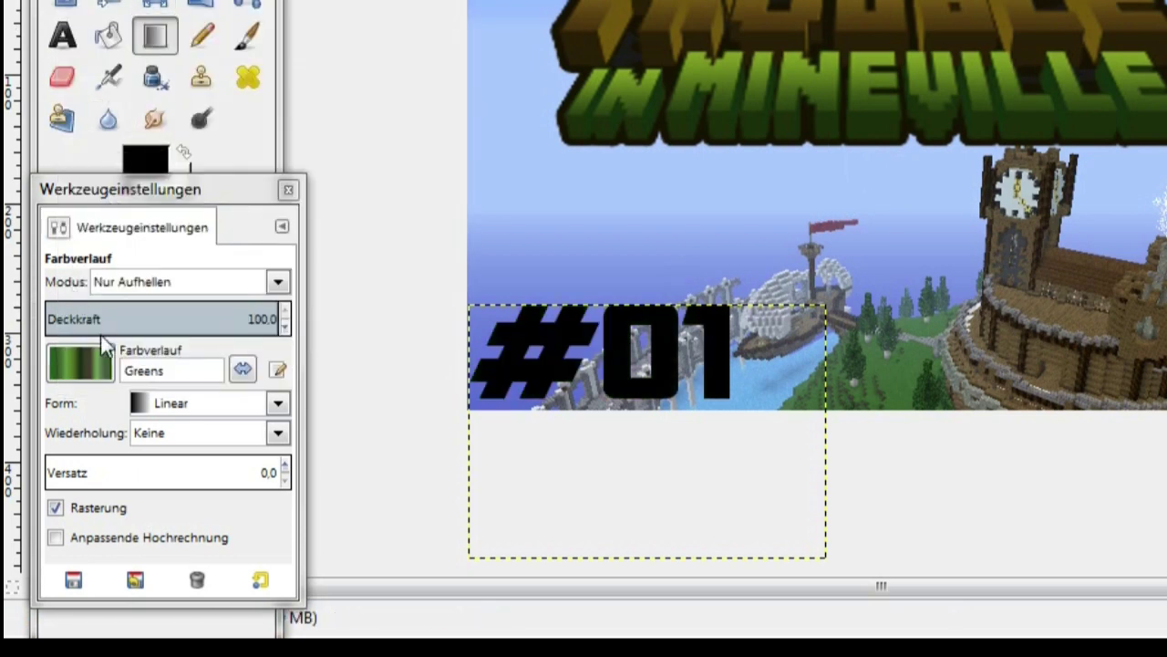
# - Fill the #01 text with the Incandescent gradient
pyautogui.click(100, 355)
pyautogui.click(201, 84)
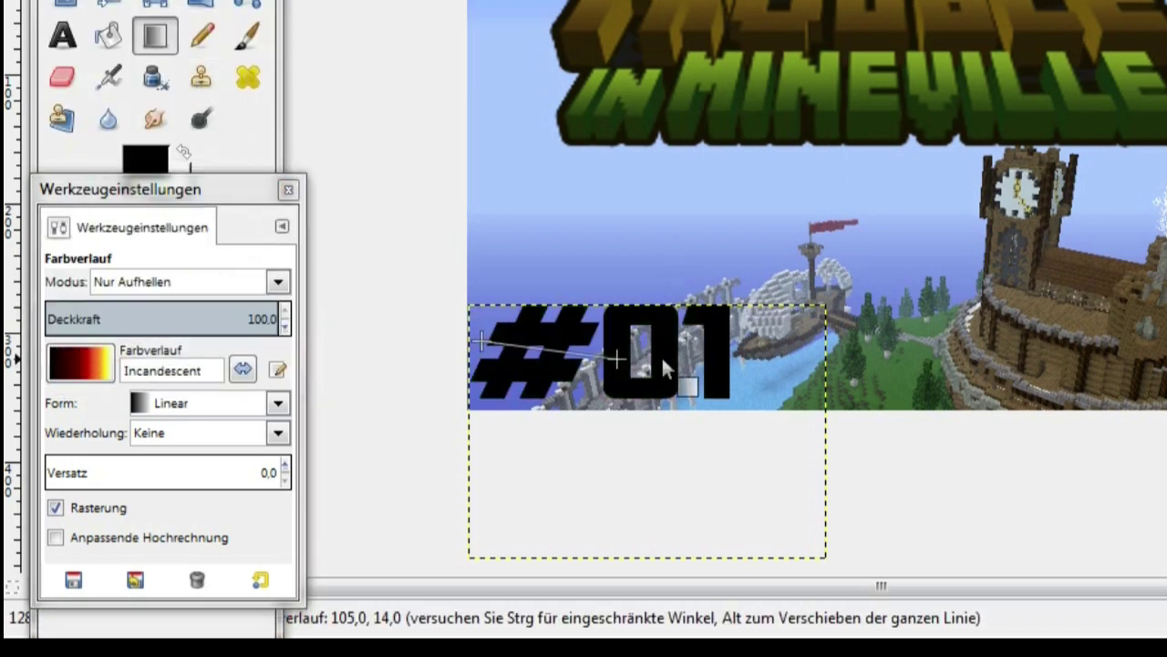
pyautogui.moveTo(464, 309); pyautogui.dragTo(794, 383)
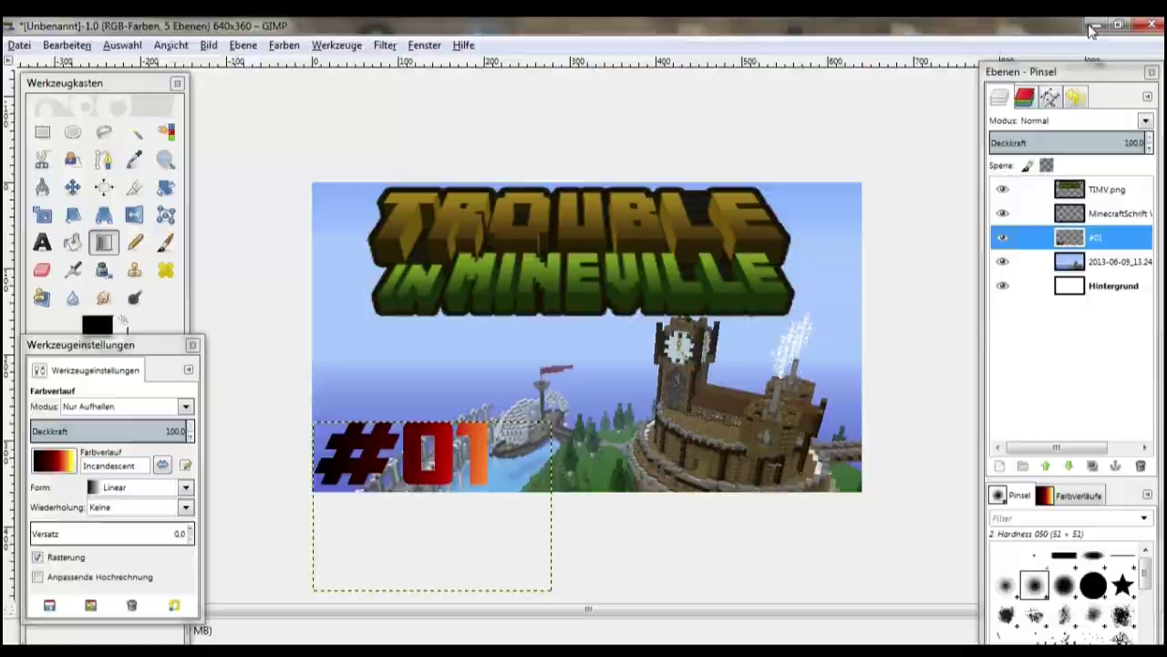
# - Minimise GIMP and launch Minecraft Skin Viewer from the desktop
pyautogui.click(1093, 27)
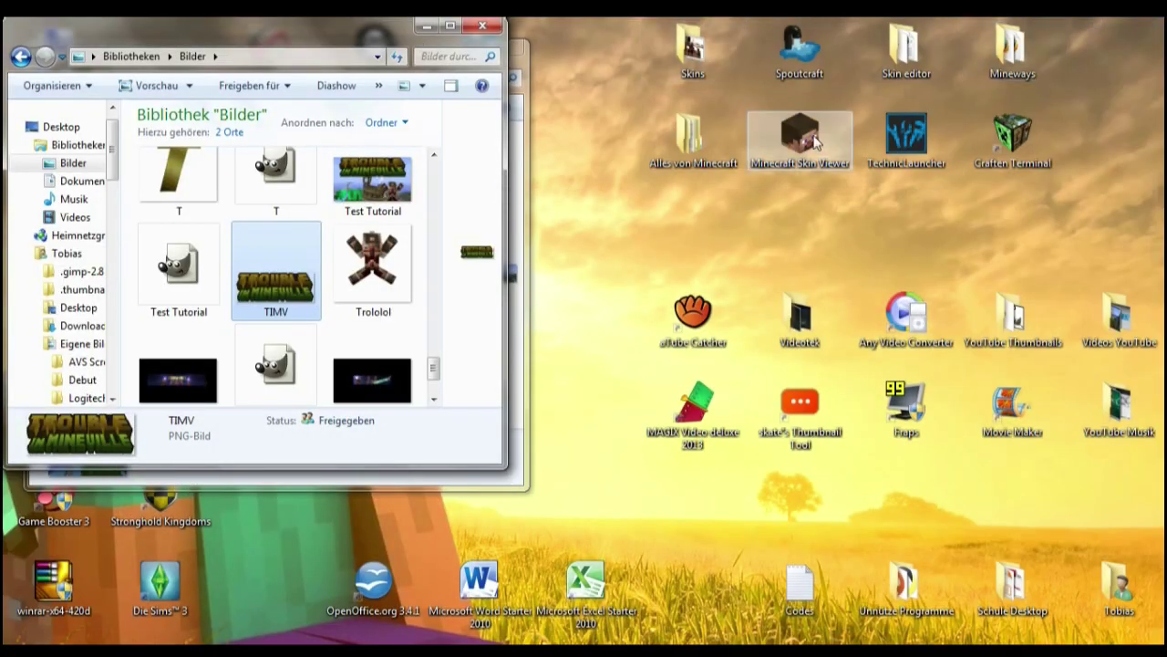
pyautogui.click(783, 137)
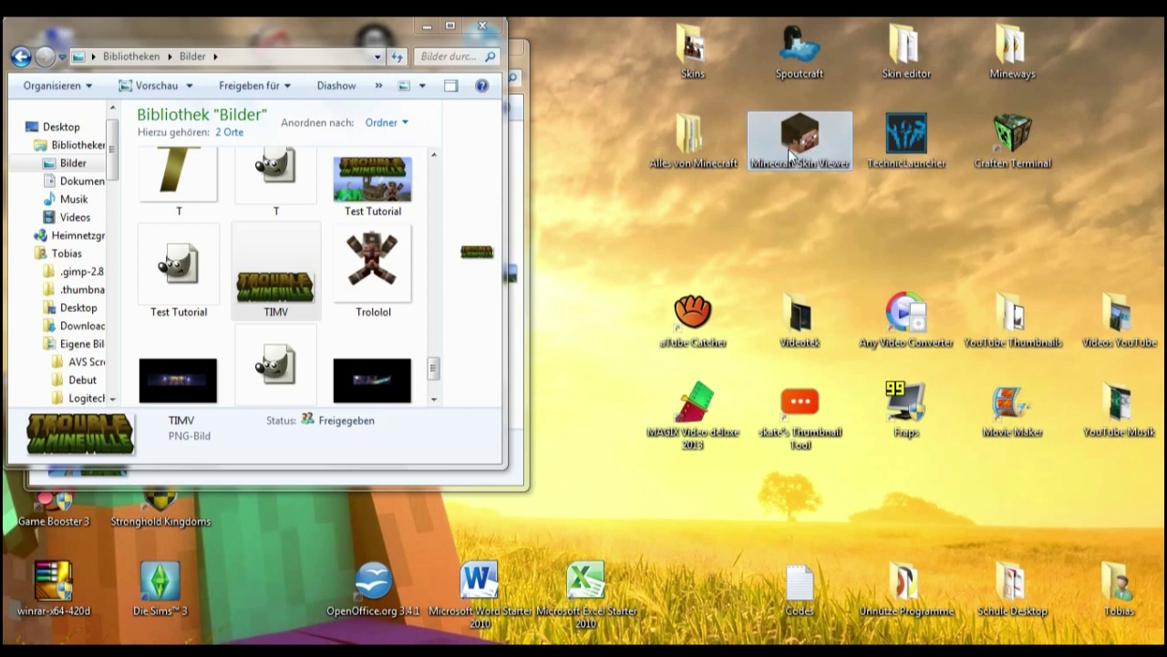
pyautogui.moveTo(387, 42); pyautogui.dragTo(407, 61)
pyautogui.click(834, 162)
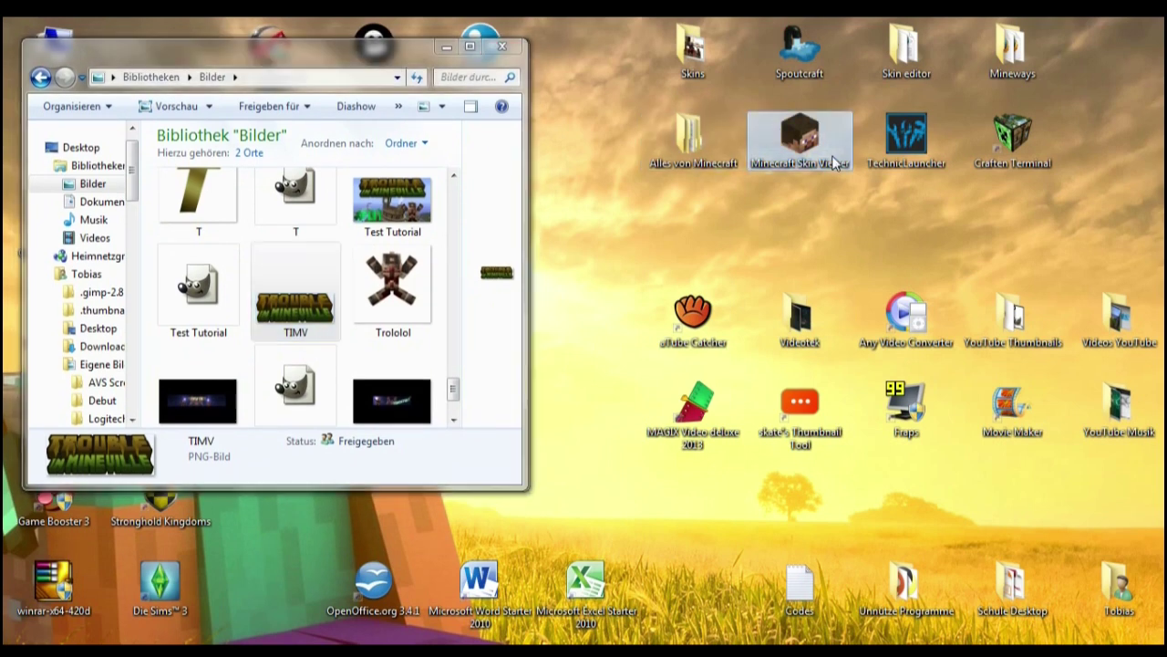
pyautogui.doubleClick(834, 162)
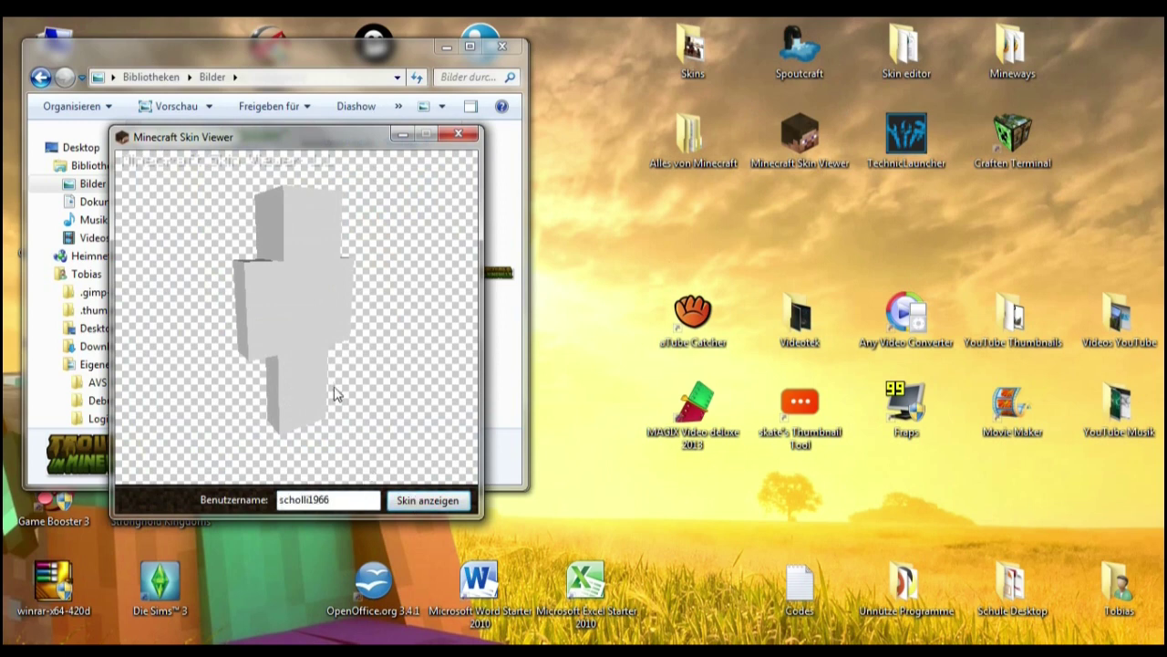
# - Turn the skin model, pose its arms outward and make the background Transparent
pyautogui.moveTo(416, 472)
pyautogui.mouseDown()
pyautogui.moveTo(406, 385)
pyautogui.moveTo(362, 359)
pyautogui.moveTo(424, 460)
pyautogui.moveTo(330, 422)
pyautogui.moveTo(398, 381)
pyautogui.moveTo(374, 379)
pyautogui.moveTo(404, 216)
pyautogui.mouseUp()
pyautogui.moveTo(237, 321); pyautogui.dragTo(205, 228)
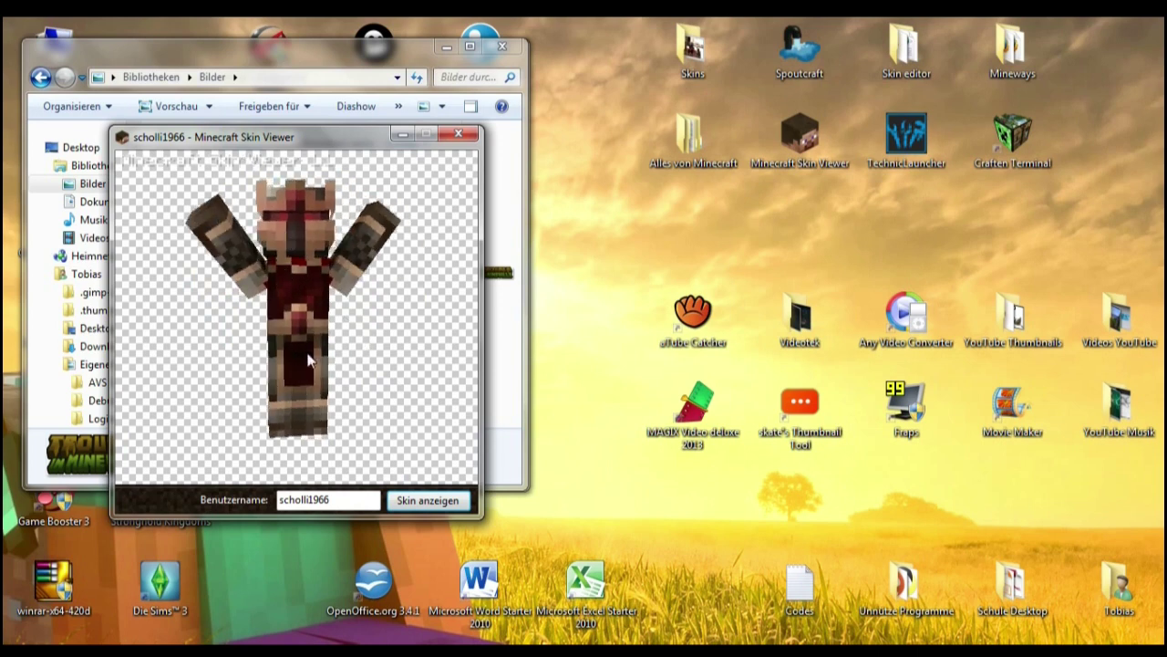
pyautogui.rightClick(347, 323)
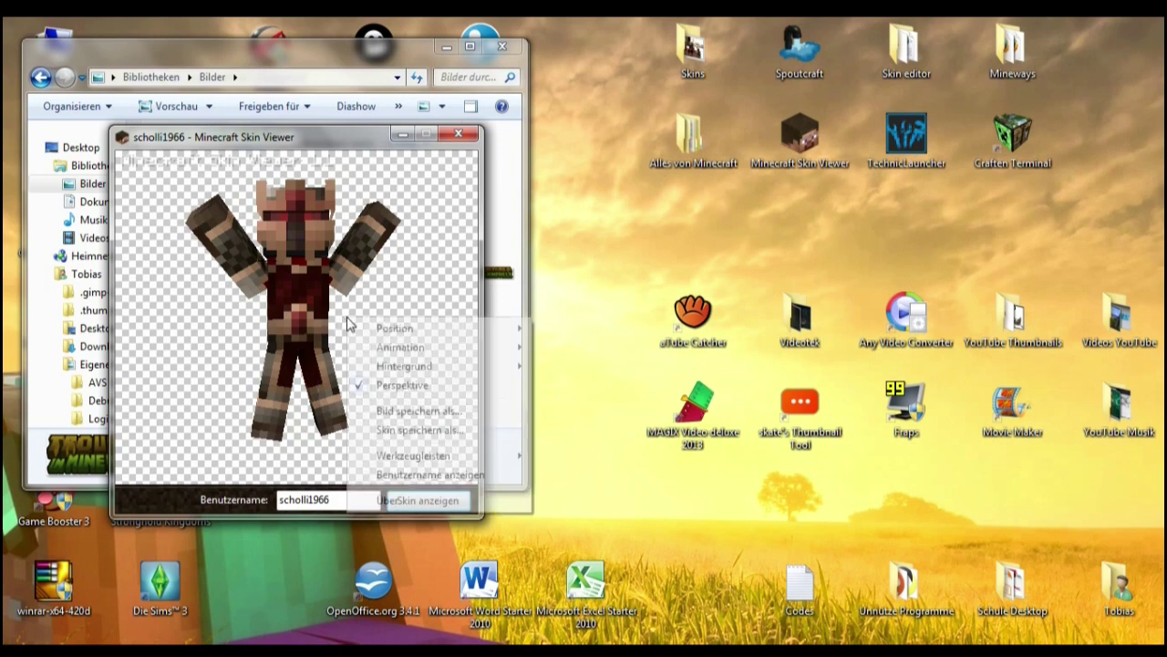
pyautogui.click(91, 256)
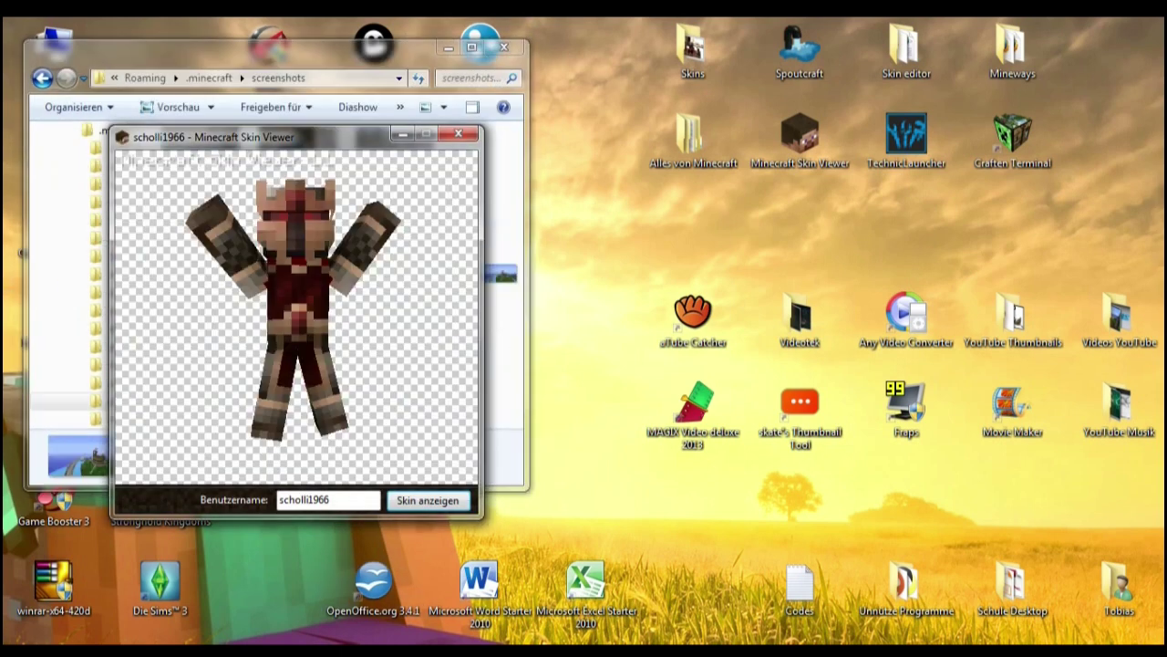
pyautogui.rightClick(388, 332)
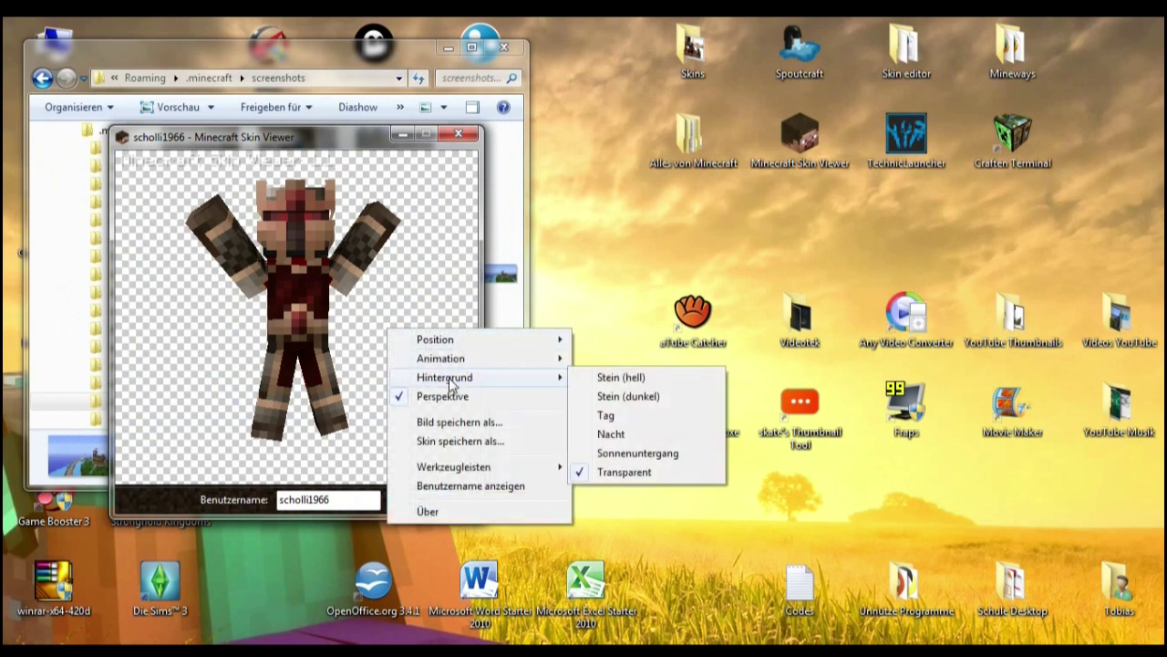
pyautogui.moveTo(445, 377)
pyautogui.click(628, 435)
pyautogui.rightClick(409, 436)
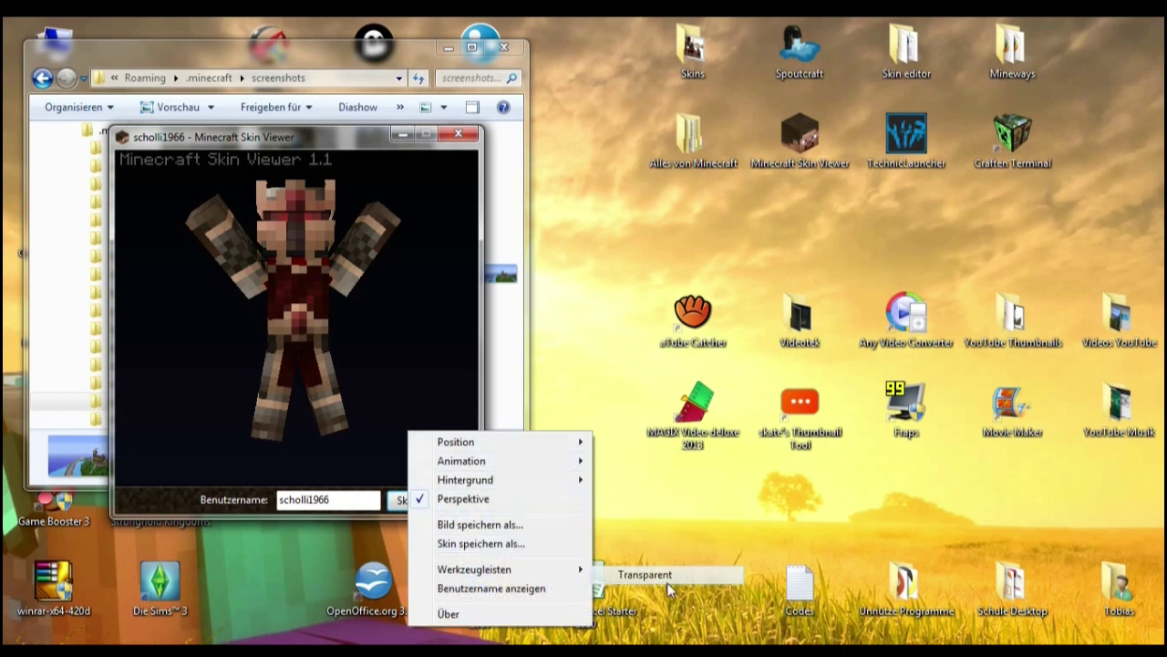
pyautogui.click(667, 582)
# - Save the rendered character image as Test
pyautogui.rightClick(362, 351)
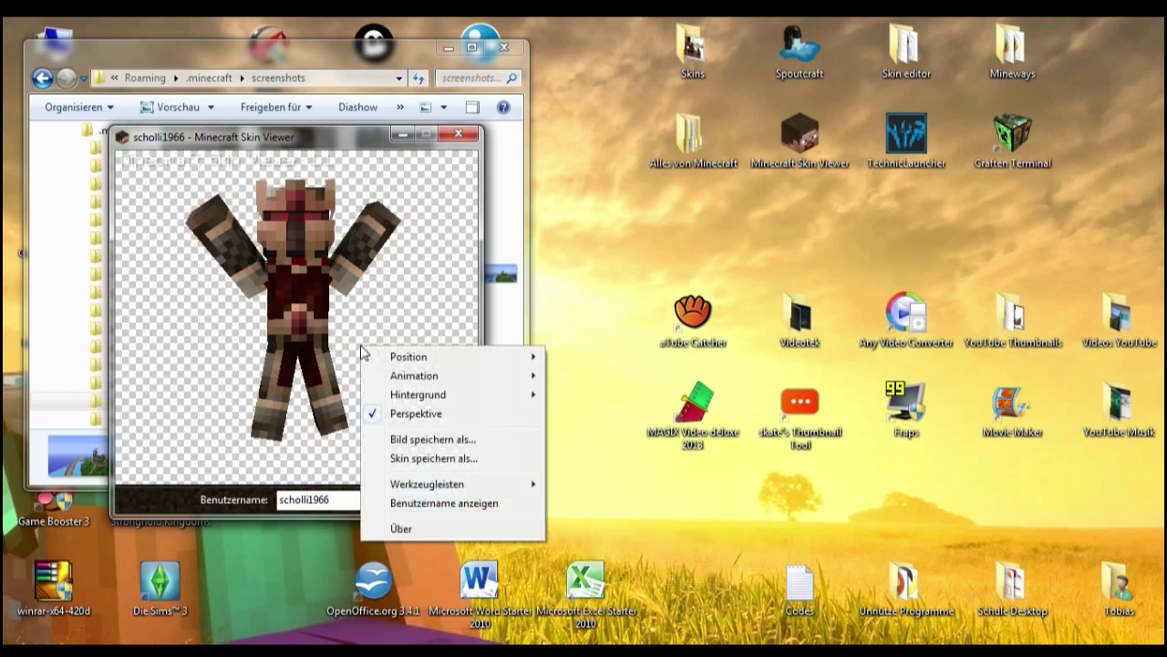
pyautogui.click(407, 463)
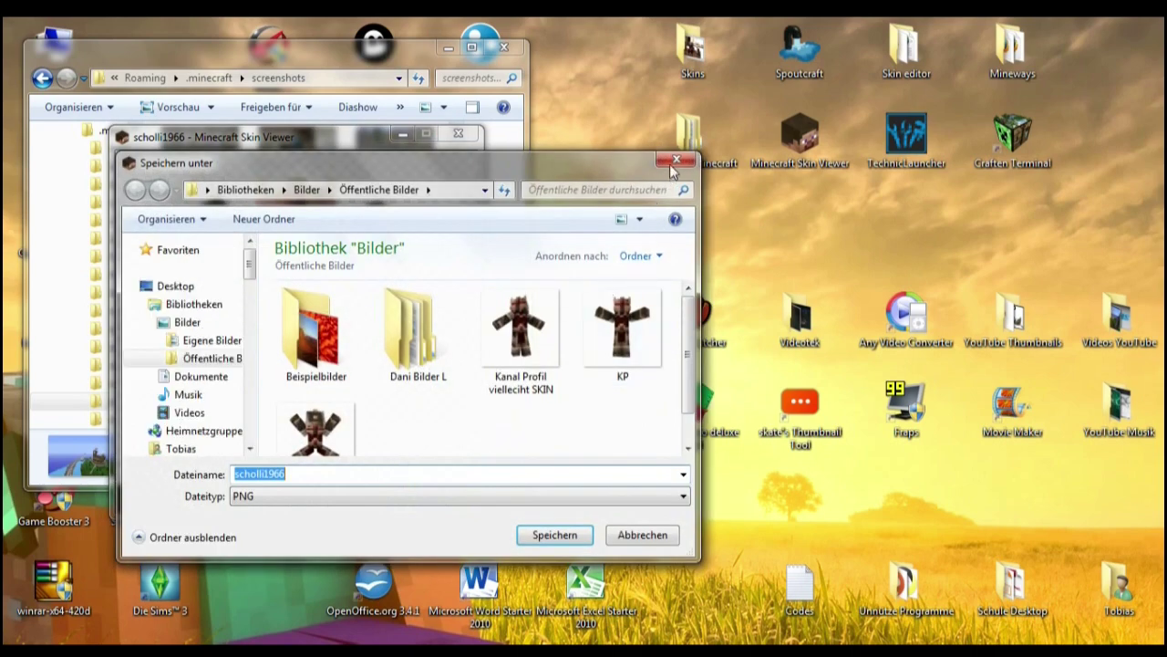
pyautogui.click(675, 162)
pyautogui.rightClick(374, 278)
pyautogui.click(415, 365)
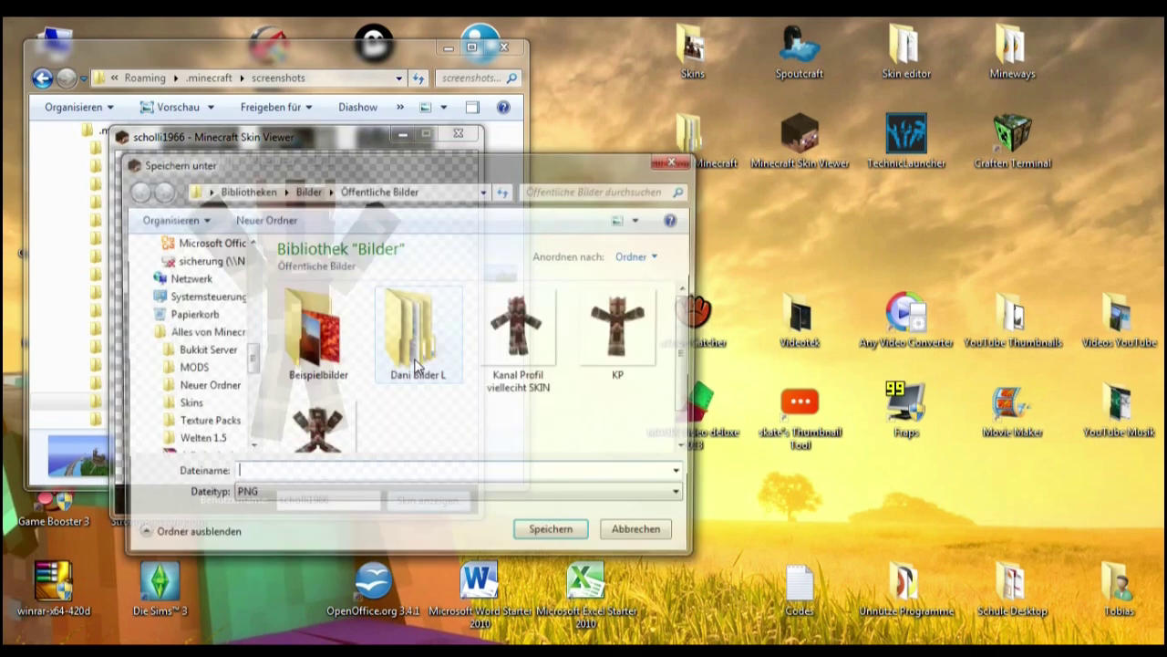
pyautogui.moveTo(415, 335)
pyautogui.write('Test')
pyautogui.press('Return')
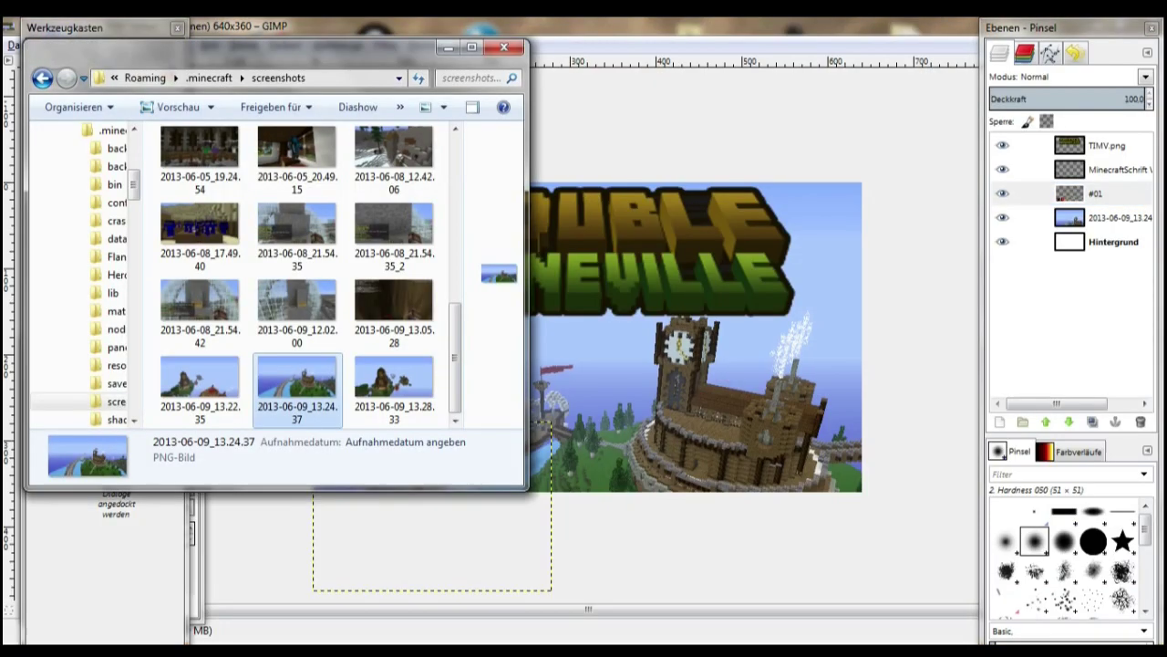
# - Drop Test.png from the Bilder library into the banner and shift the layer right
pyautogui.moveTo(455, 339); pyautogui.dragTo(438, 314)
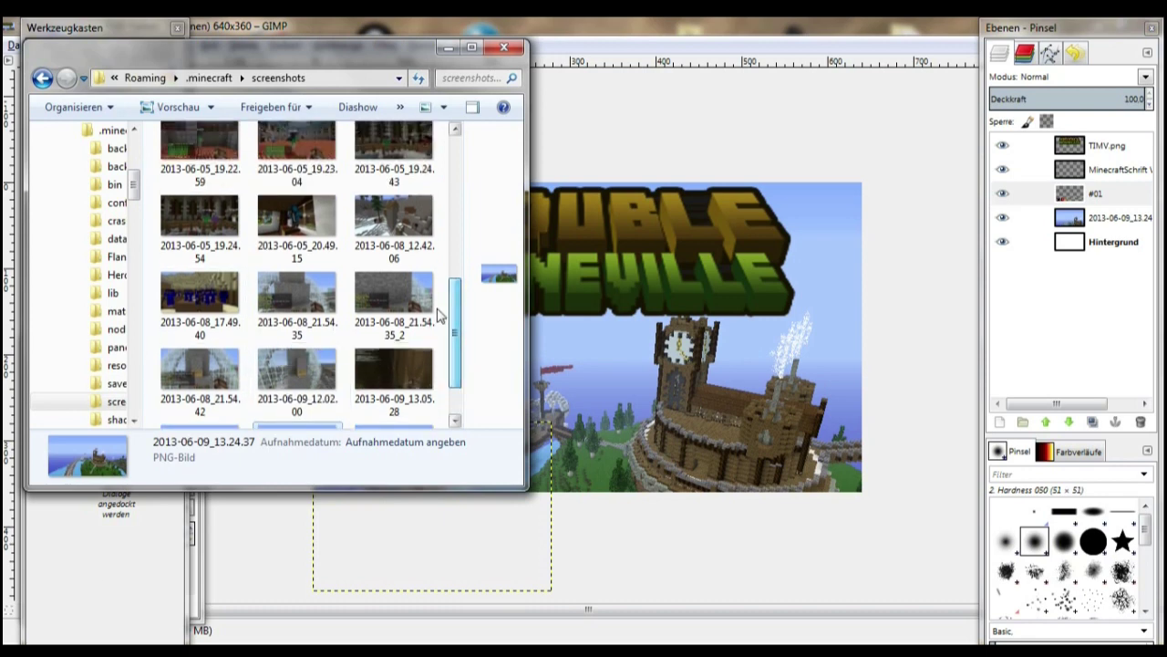
pyautogui.click(104, 639)
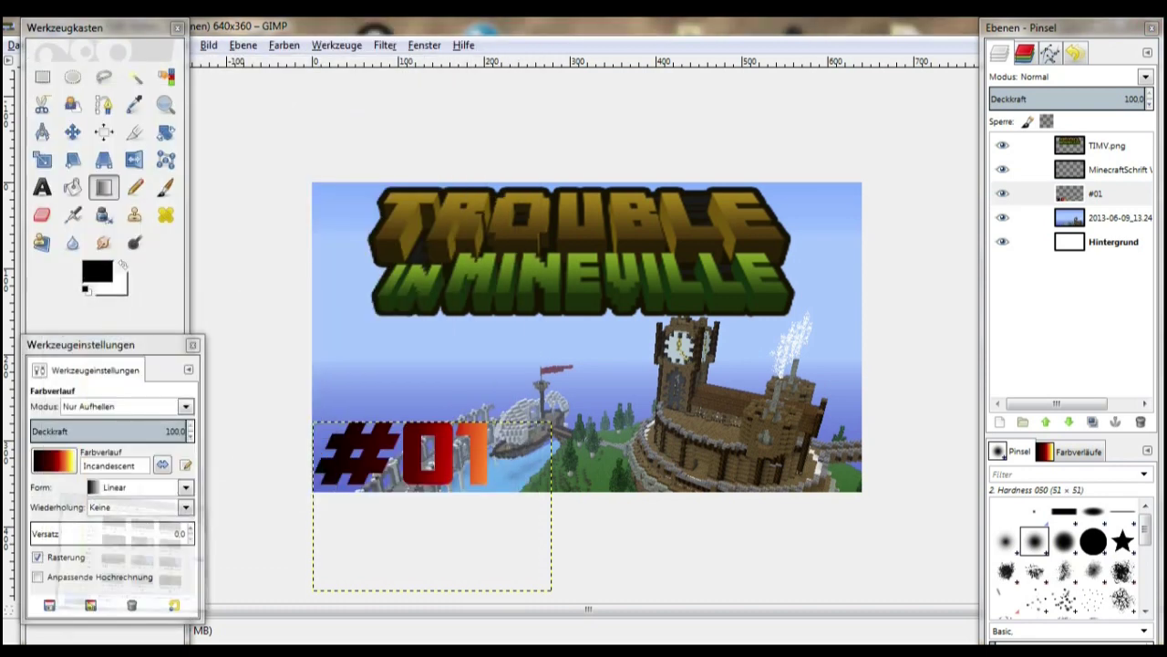
pyautogui.click(105, 638)
pyautogui.scroll(2, 109, 165)
pyautogui.scroll(5, 109, 182)
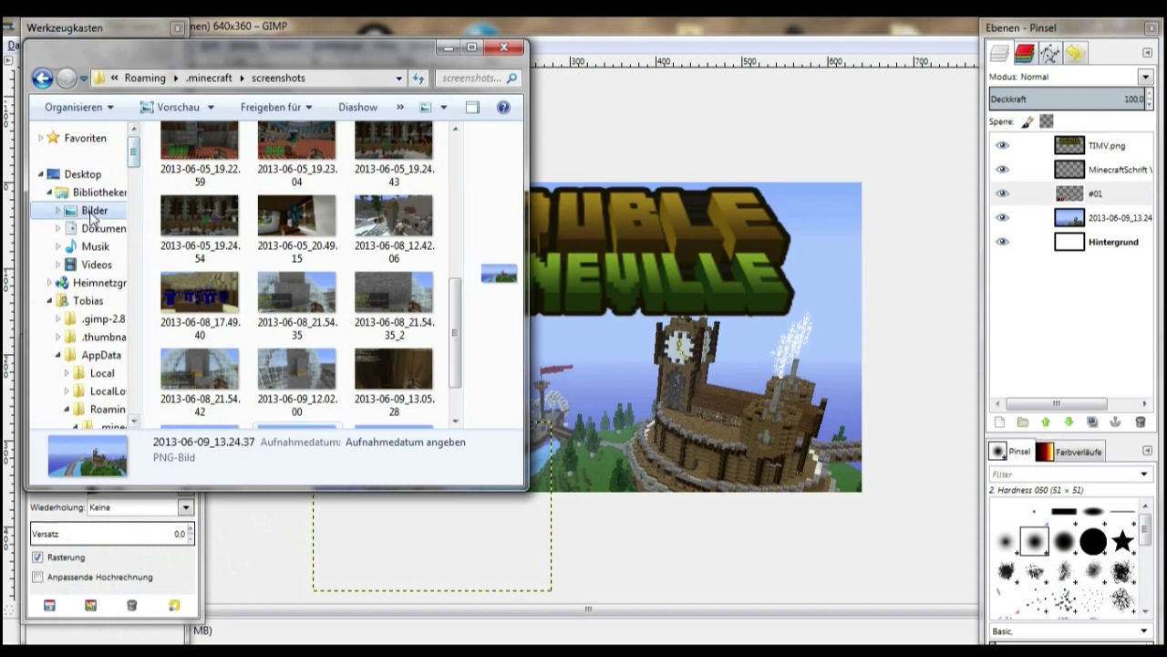
pyautogui.click(94, 210)
pyautogui.moveTo(453, 193); pyautogui.dragTo(456, 363)
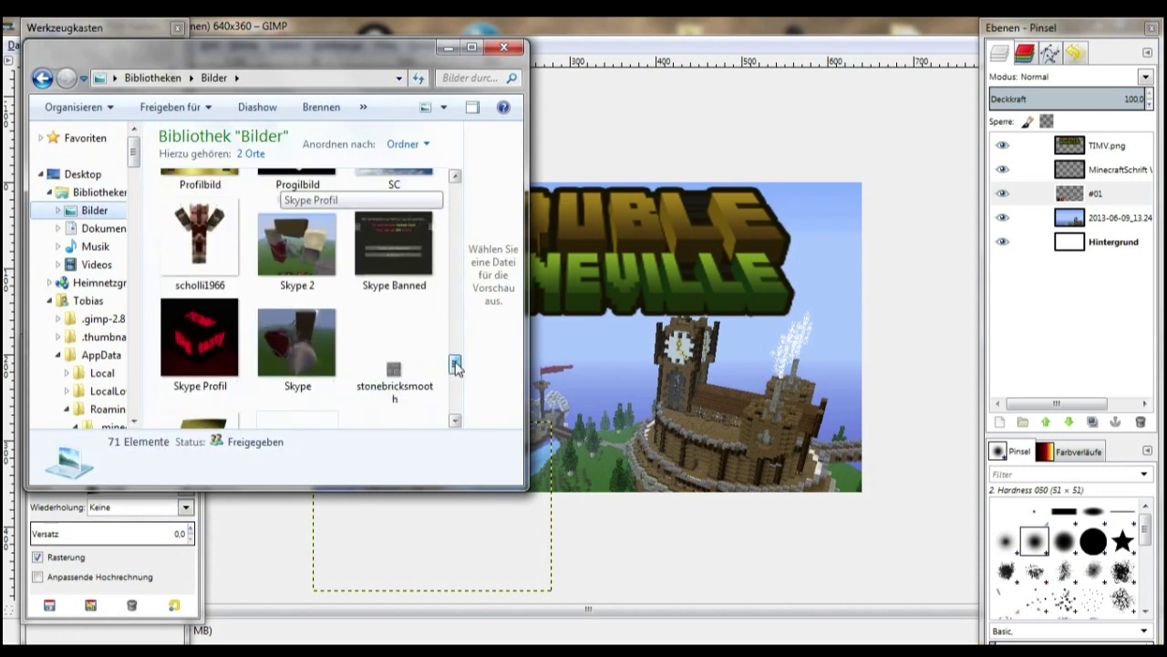
pyautogui.moveTo(458, 367); pyautogui.dragTo(454, 383)
pyautogui.moveTo(260, 332); pyautogui.dragTo(507, 370)
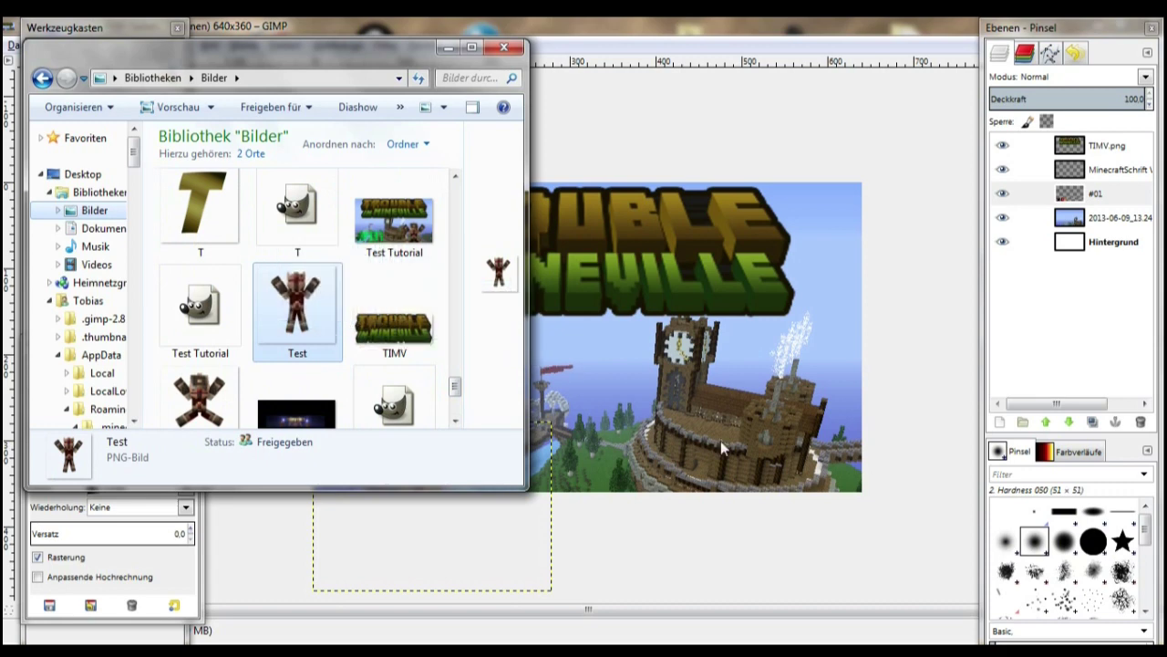
pyautogui.moveTo(498, 271); pyautogui.dragTo(593, 292)
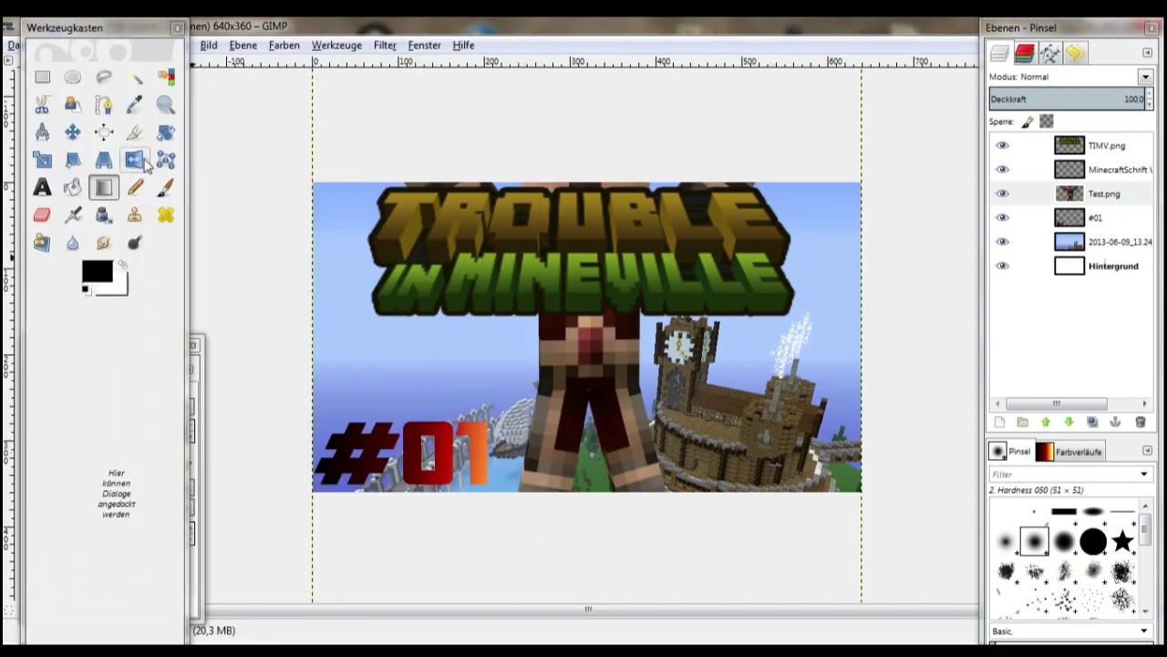
pyautogui.click(72, 132)
pyautogui.moveTo(599, 381)
pyautogui.mouseDown()
pyautogui.moveTo(769, 392)
pyautogui.moveTo(730, 396)
pyautogui.mouseUp()
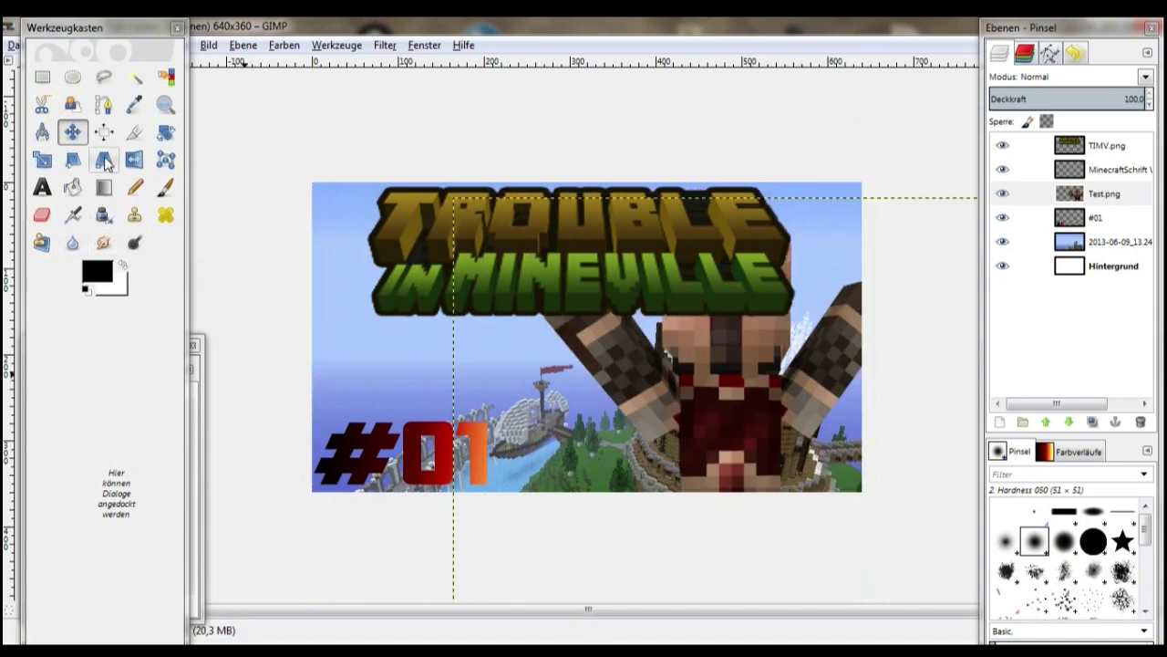
# - Scale the character layer down from 640 to 275 pixels
pyautogui.click(42, 159)
pyautogui.click(894, 411)
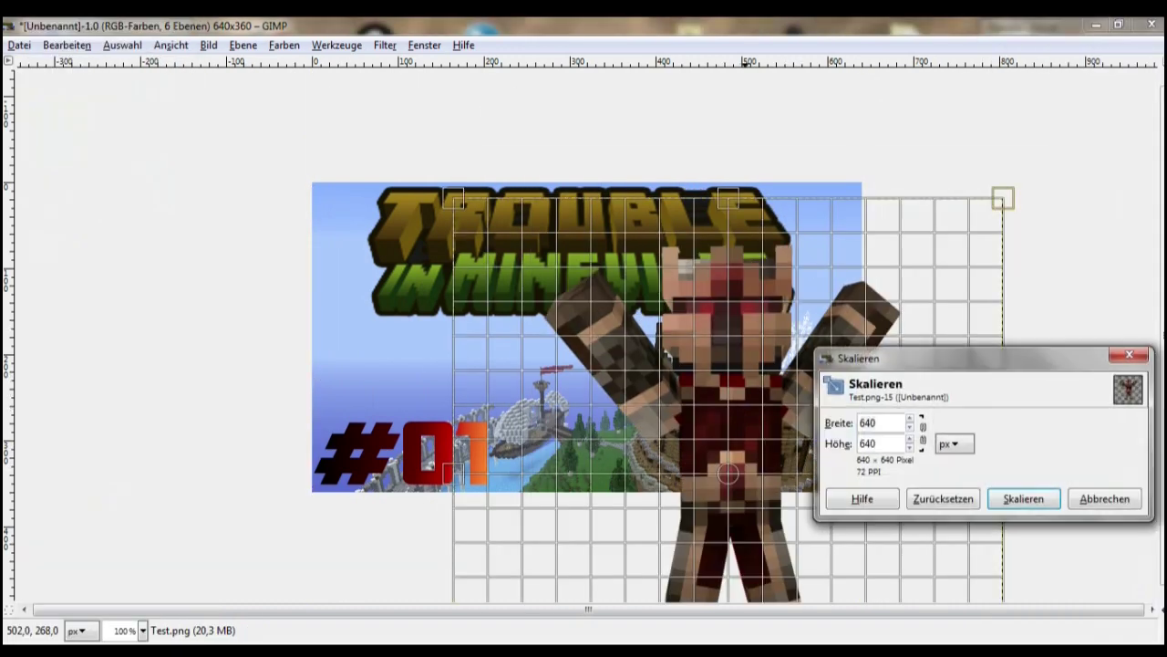
pyautogui.click(909, 450)
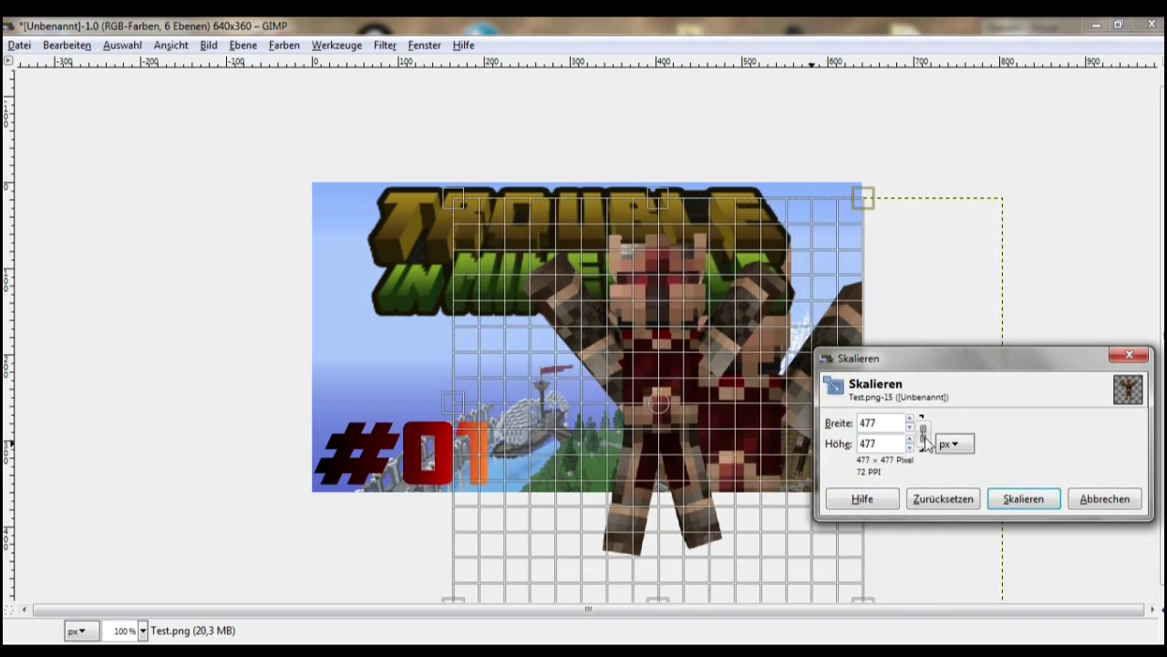
pyautogui.click(909, 448)
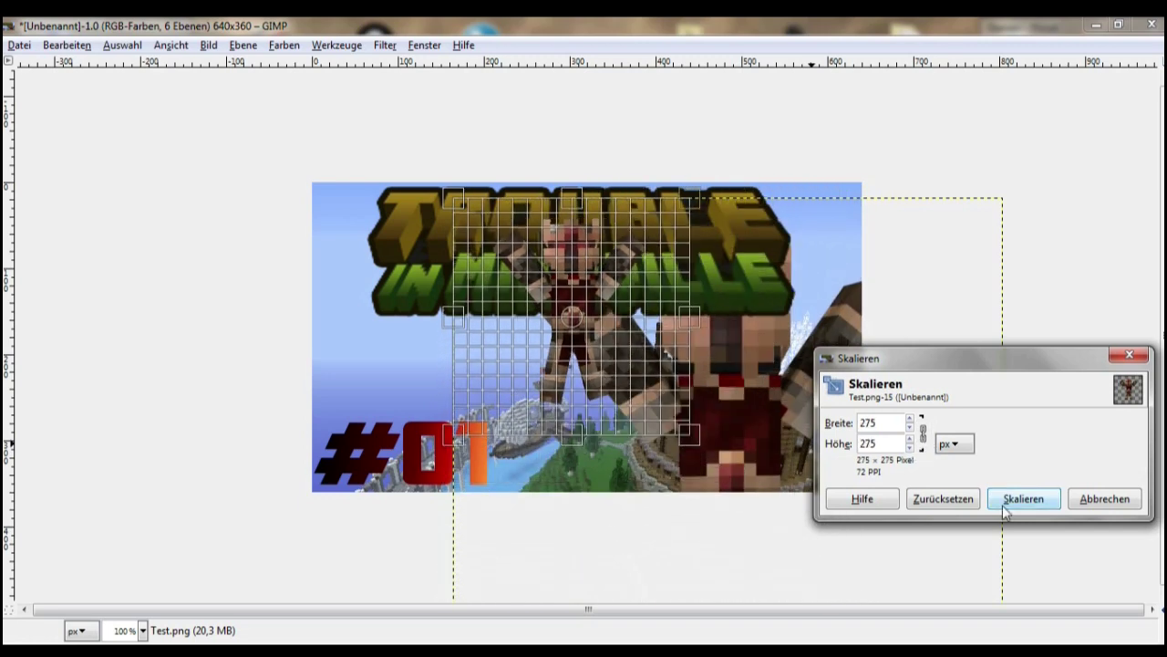
pyautogui.click(1006, 509)
# - Position the shrunken character over the castle in the banner's lower right
pyautogui.click(73, 132)
pyautogui.moveTo(583, 350)
pyautogui.mouseDown()
pyautogui.moveTo(790, 507)
pyautogui.moveTo(780, 495)
pyautogui.mouseUp()
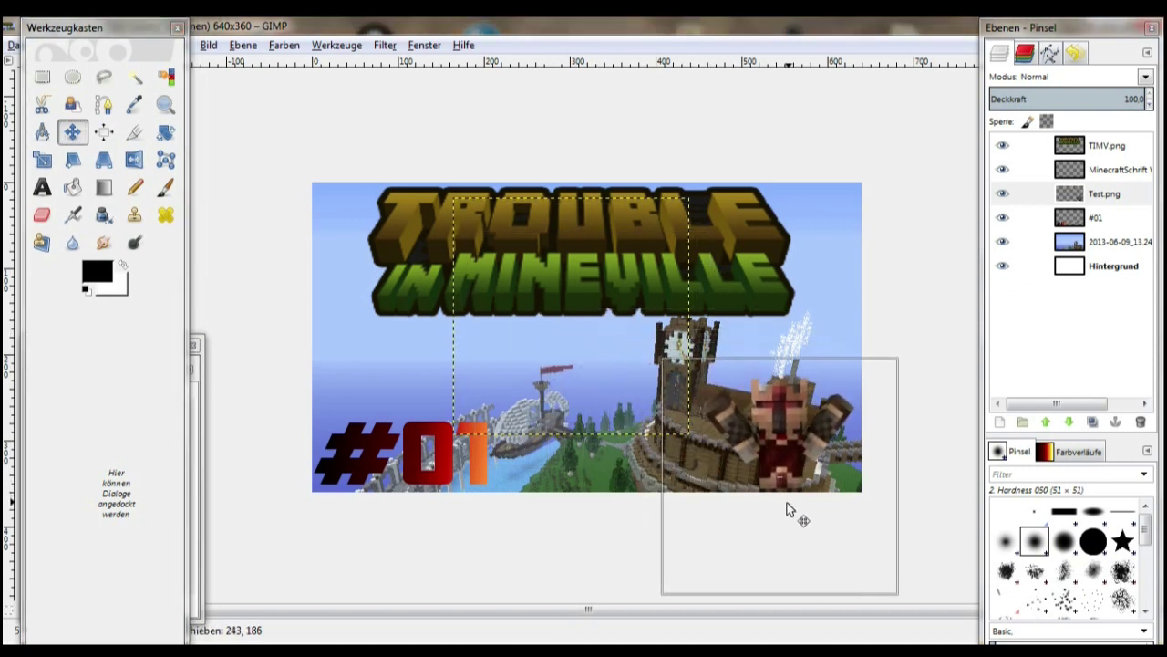
pyautogui.moveTo(779, 500); pyautogui.dragTo(636, 502)
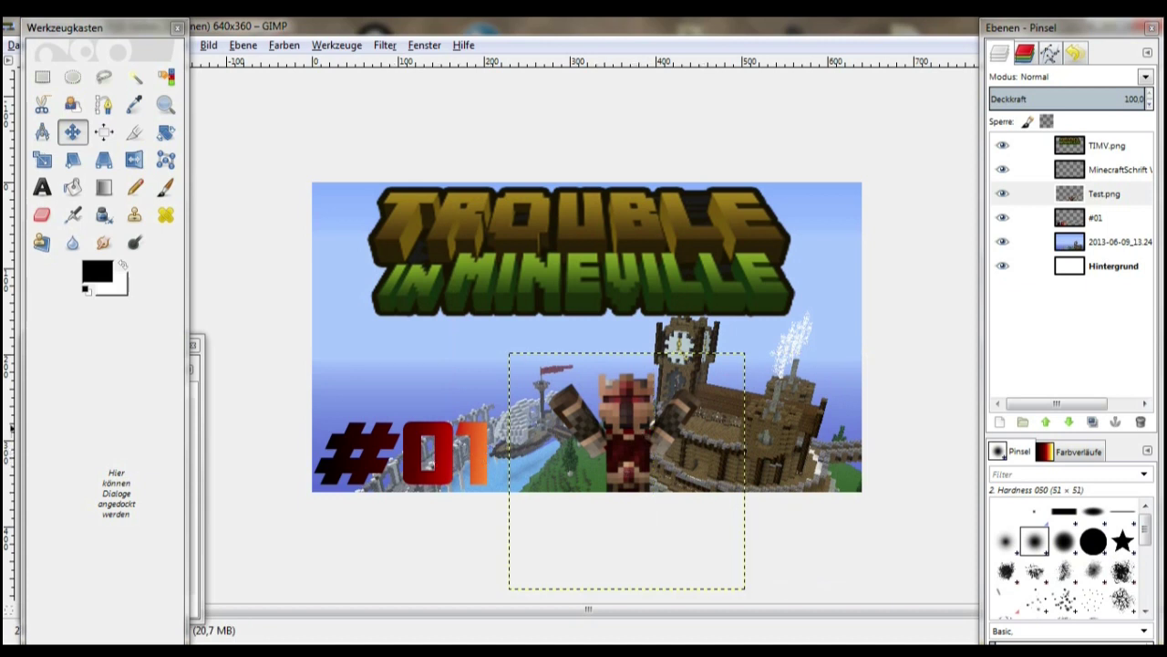
pyautogui.moveTo(622, 447); pyautogui.dragTo(735, 444)
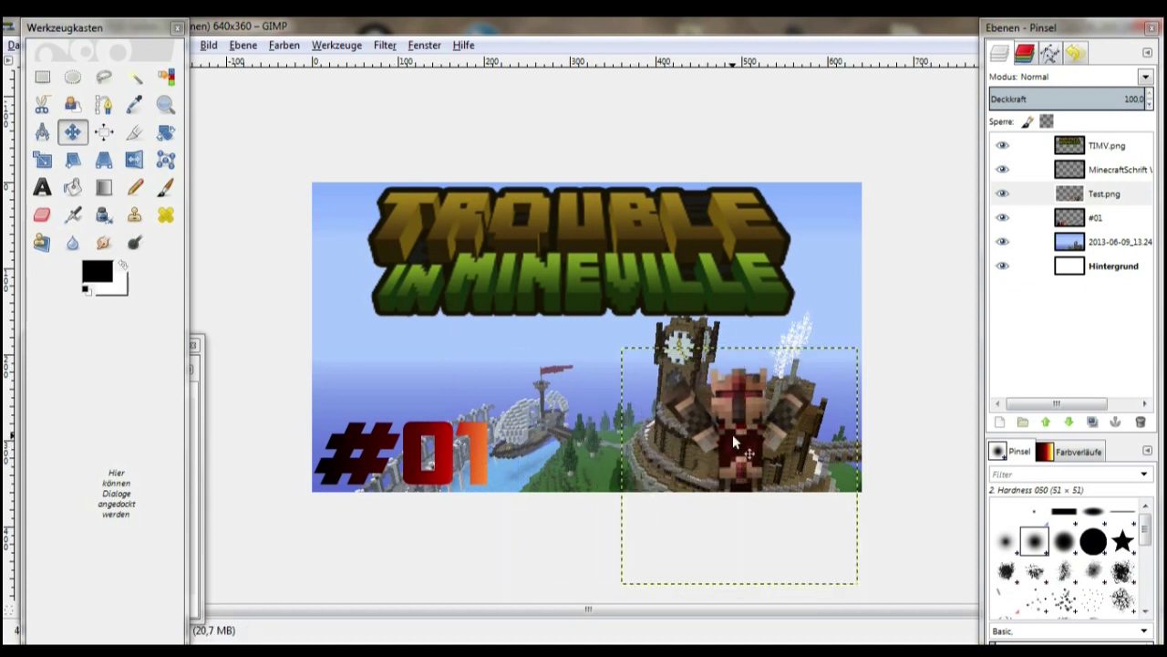
pyautogui.moveTo(139, 24); pyautogui.dragTo(127, 83)
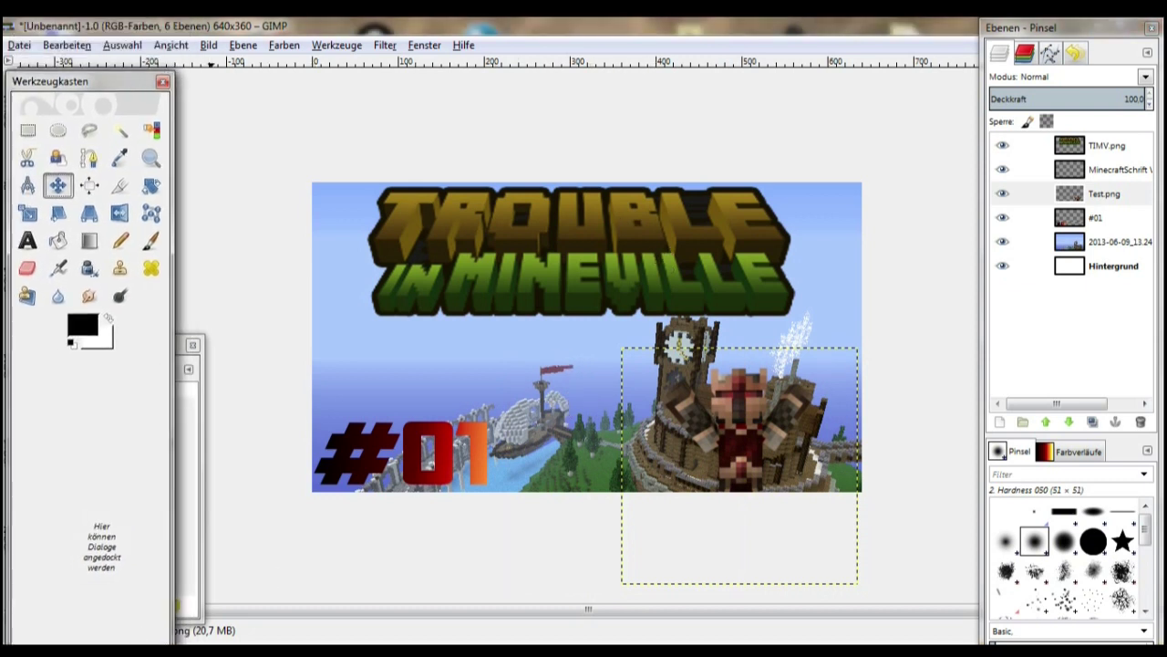
pyautogui.moveTo(453, 392); pyautogui.dragTo(462, 202)
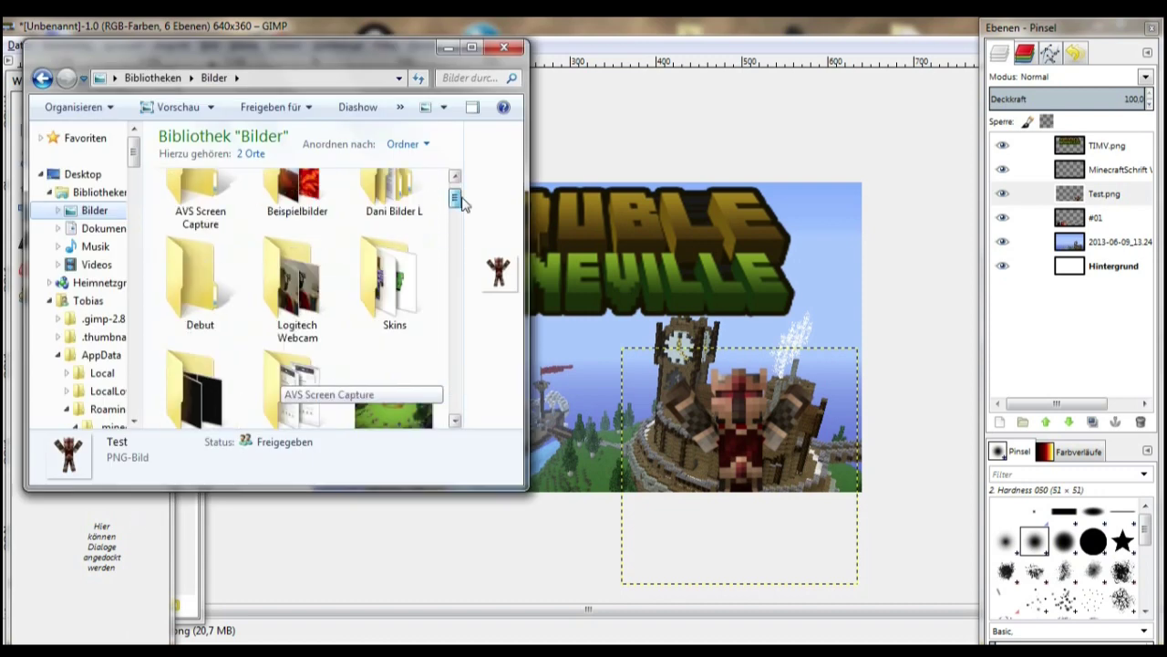
# - Drag the Dia Schwert picture from Bilder > YouTube onto the banner and convert it to sRGB
pyautogui.scroll(-3, 461, 210)
pyautogui.doubleClick(297, 292)
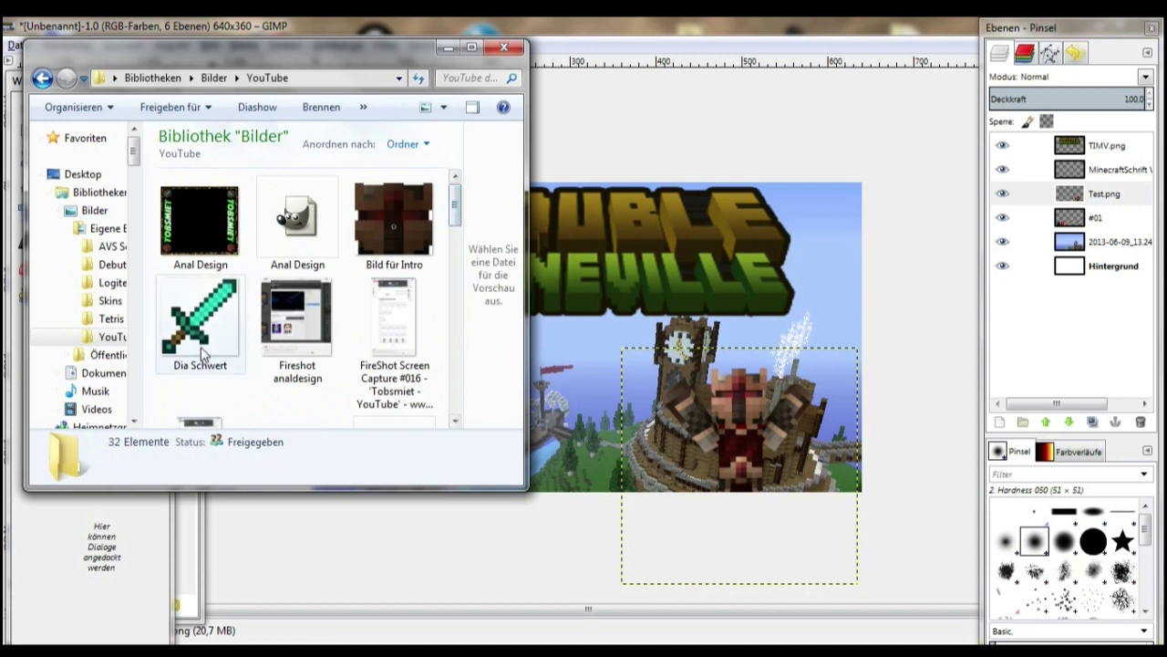
pyautogui.moveTo(200, 315); pyautogui.dragTo(683, 449)
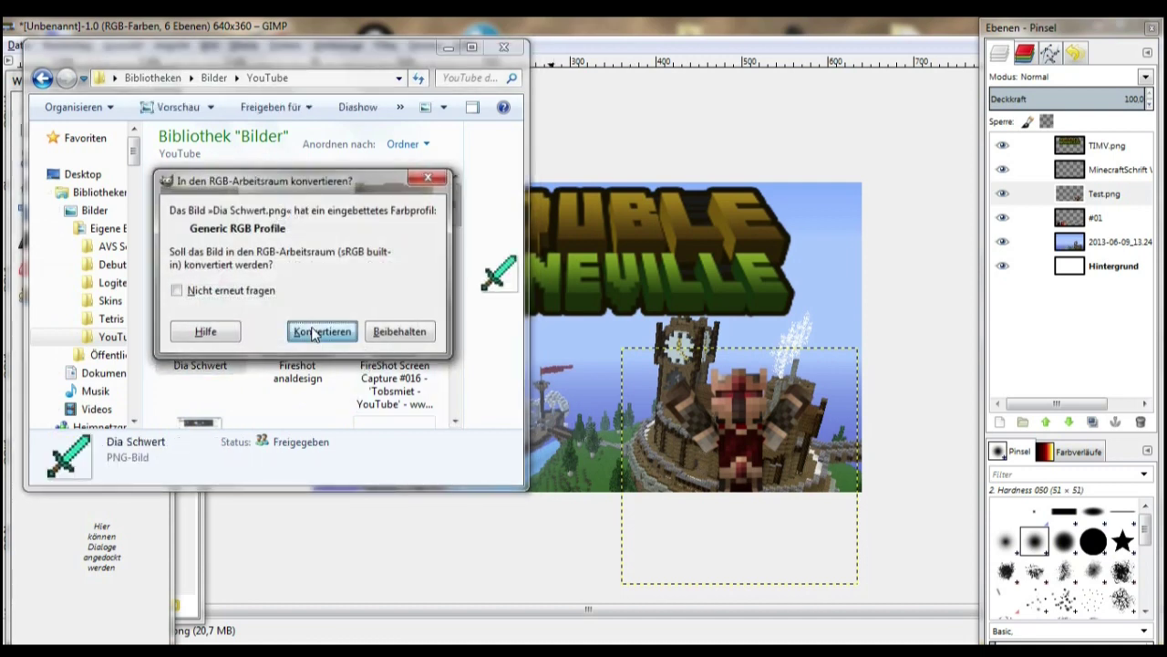
pyautogui.click(312, 334)
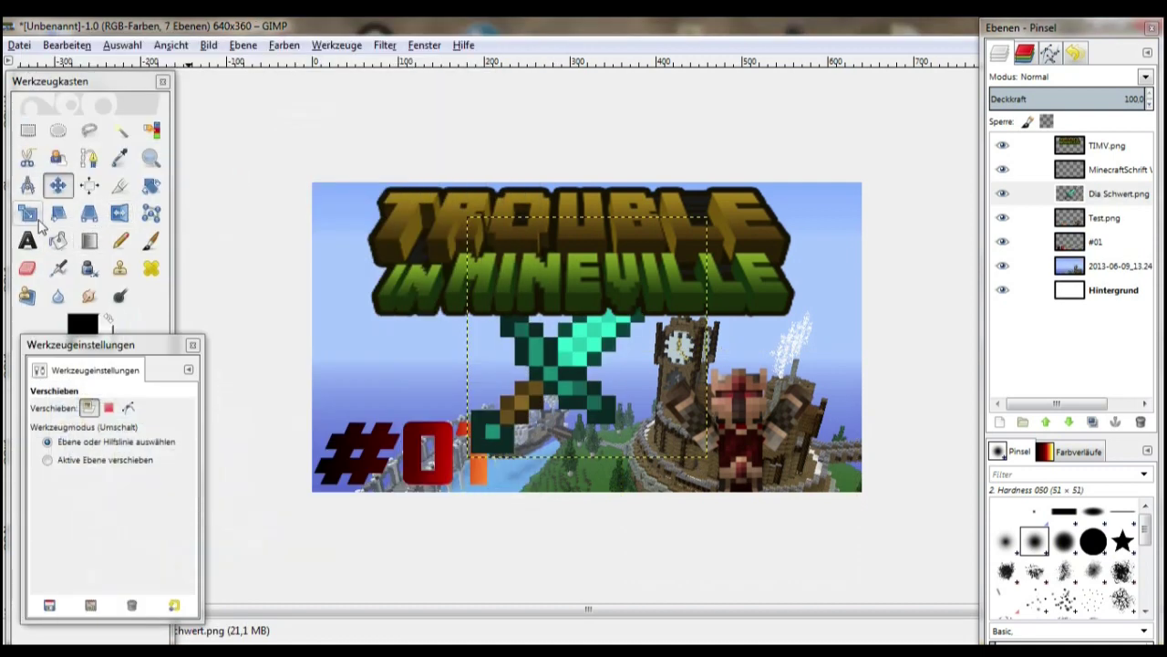
# - Scale the sword layer from 280 down to 188 pixels
pyautogui.click(27, 213)
pyautogui.click(595, 365)
pyautogui.press('Tab')
pyautogui.click(909, 448)
pyautogui.click(1019, 500)
pyautogui.press('Tab')
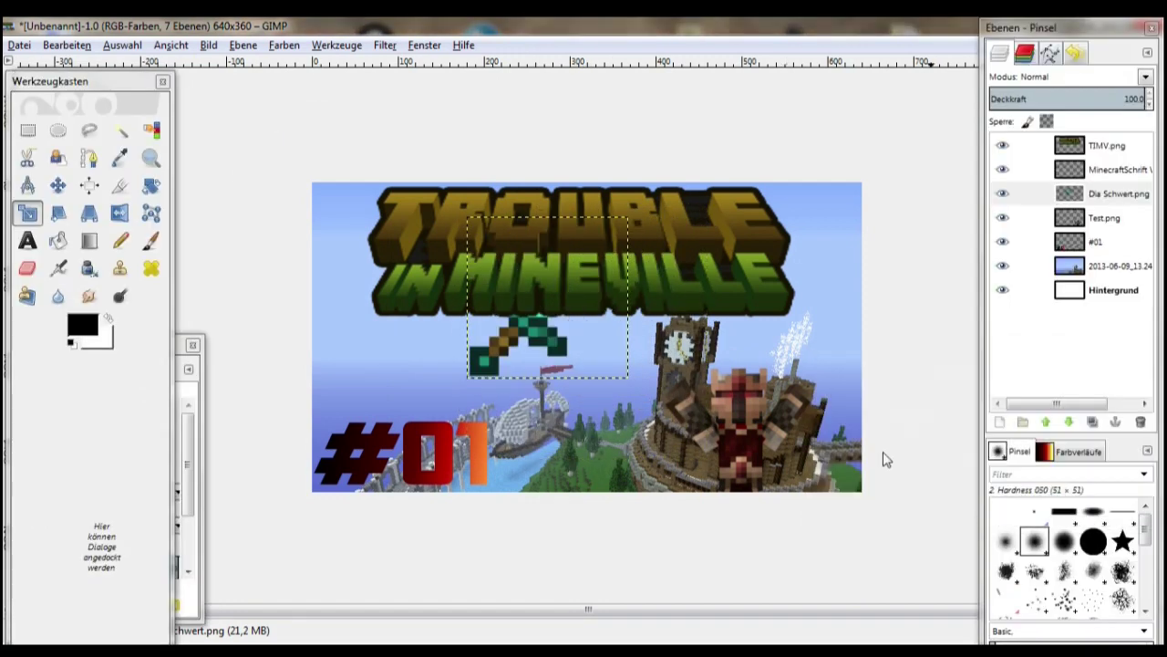
# - Move the sword diagonally into the banner's lower middle beside the character
pyautogui.click(57, 185)
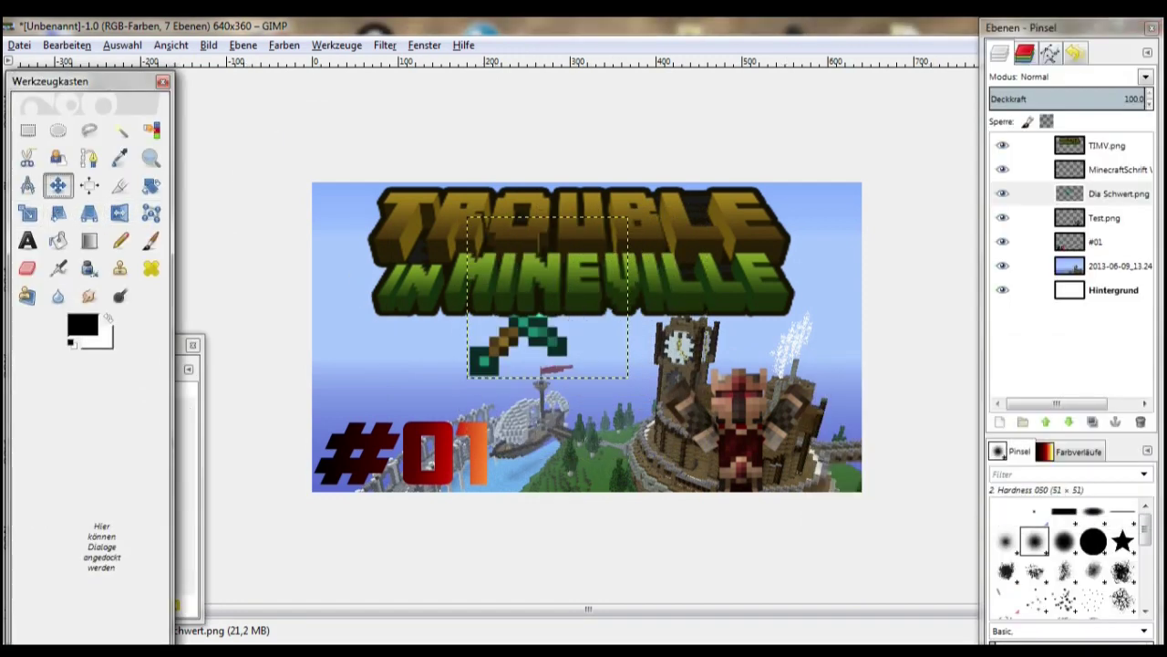
pyautogui.moveTo(529, 338); pyautogui.dragTo(761, 326)
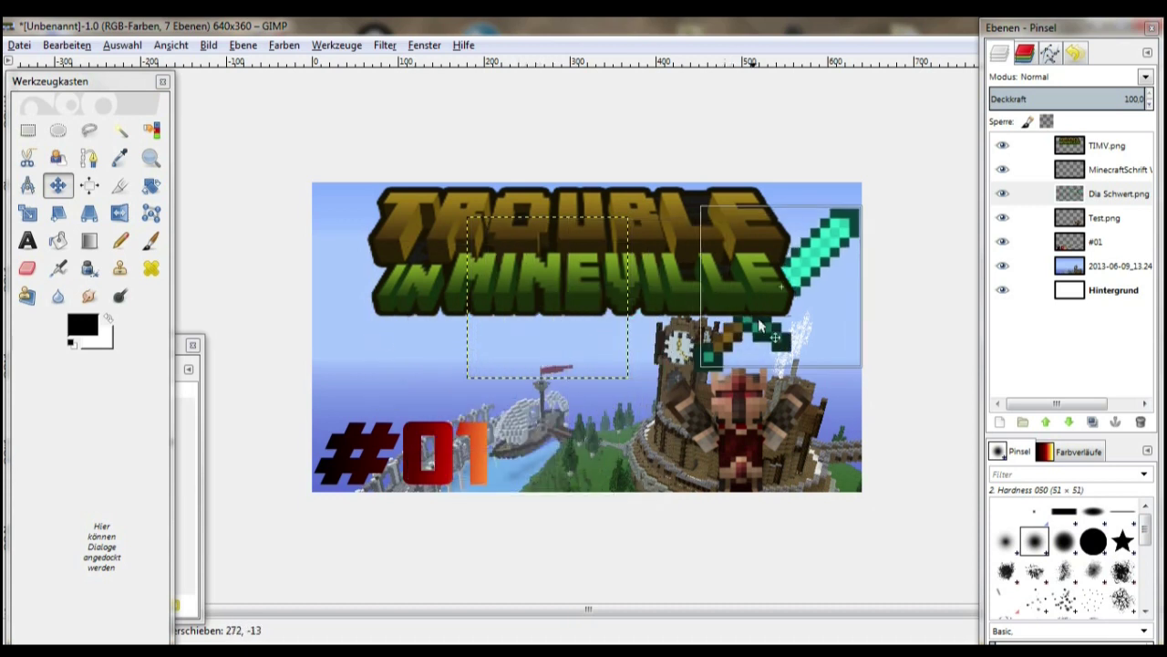
pyautogui.moveTo(762, 327)
pyautogui.mouseDown()
pyautogui.moveTo(862, 328)
pyautogui.moveTo(557, 436)
pyautogui.mouseUp()
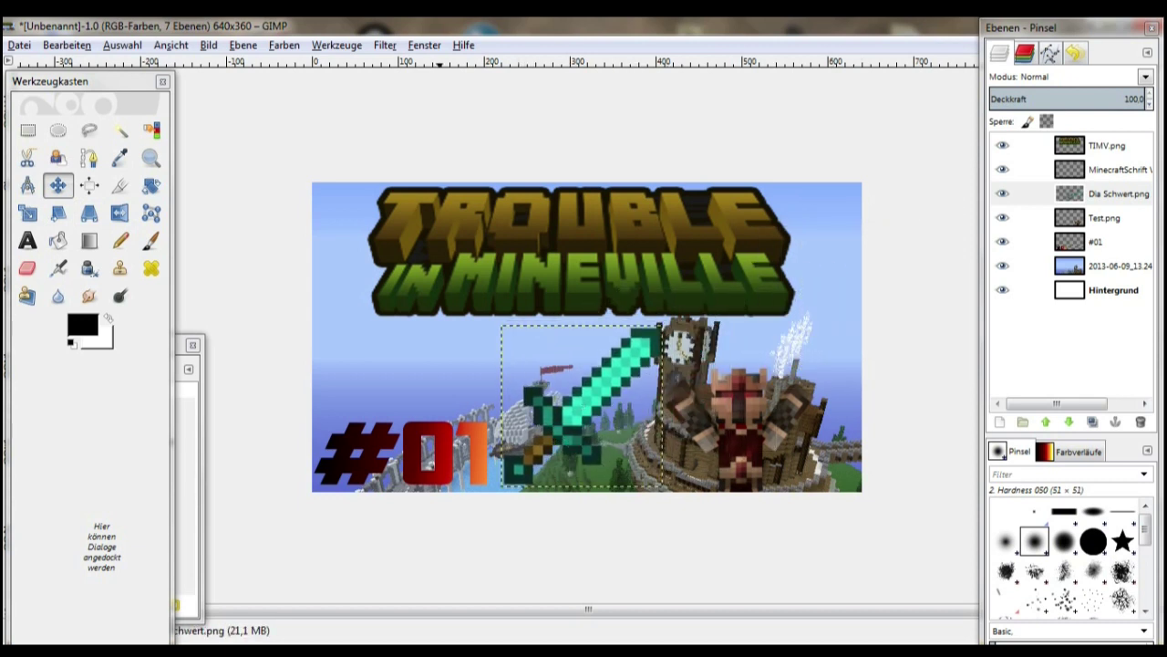
# - Flip the sword layer horizontally and vertically
pyautogui.doubleClick(116, 218)
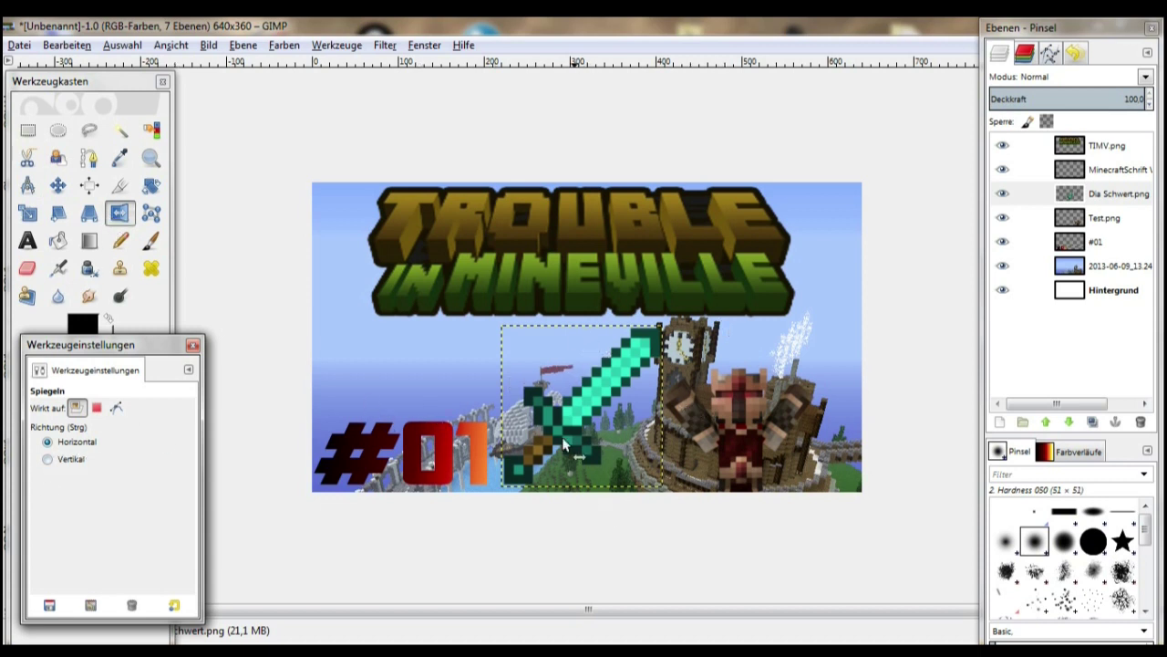
pyautogui.click(584, 406)
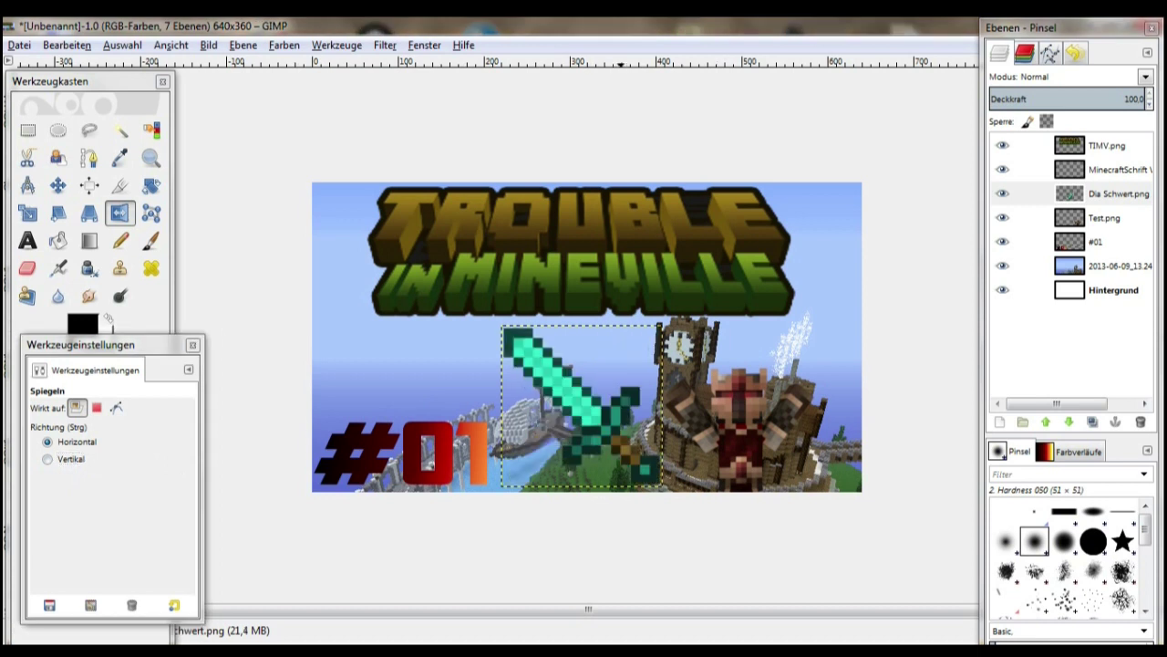
pyautogui.click(47, 459)
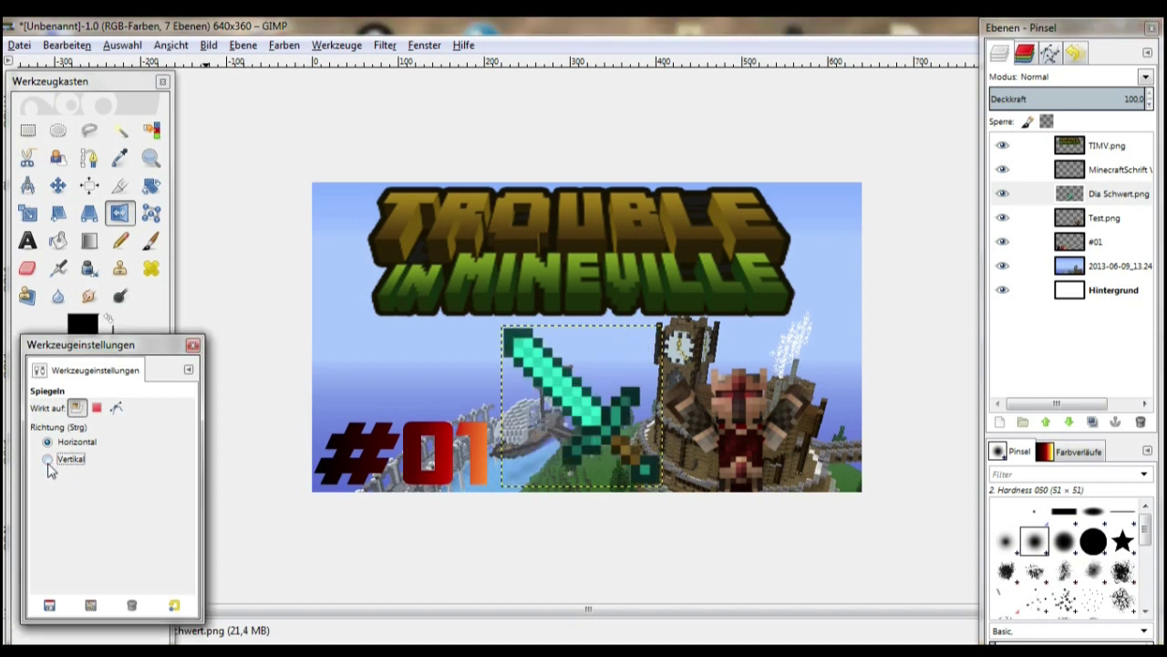
pyautogui.click(558, 424)
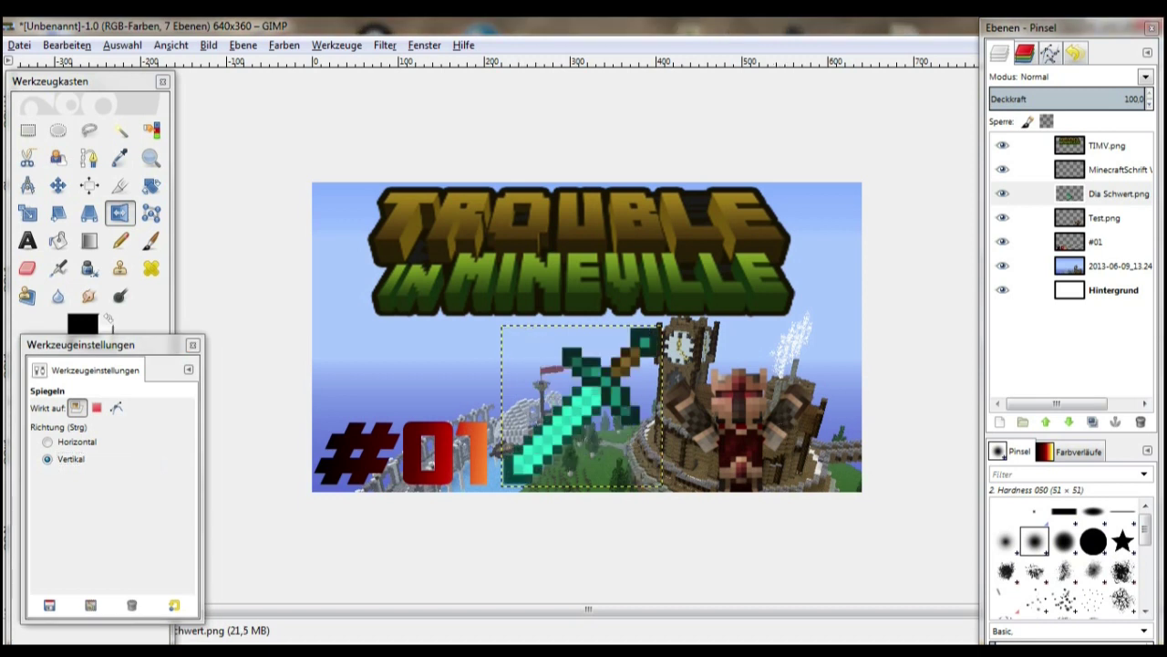
pyautogui.click(558, 424)
# - Drag the sword into the banner's top-right corner, partly off the edge
pyautogui.click(57, 185)
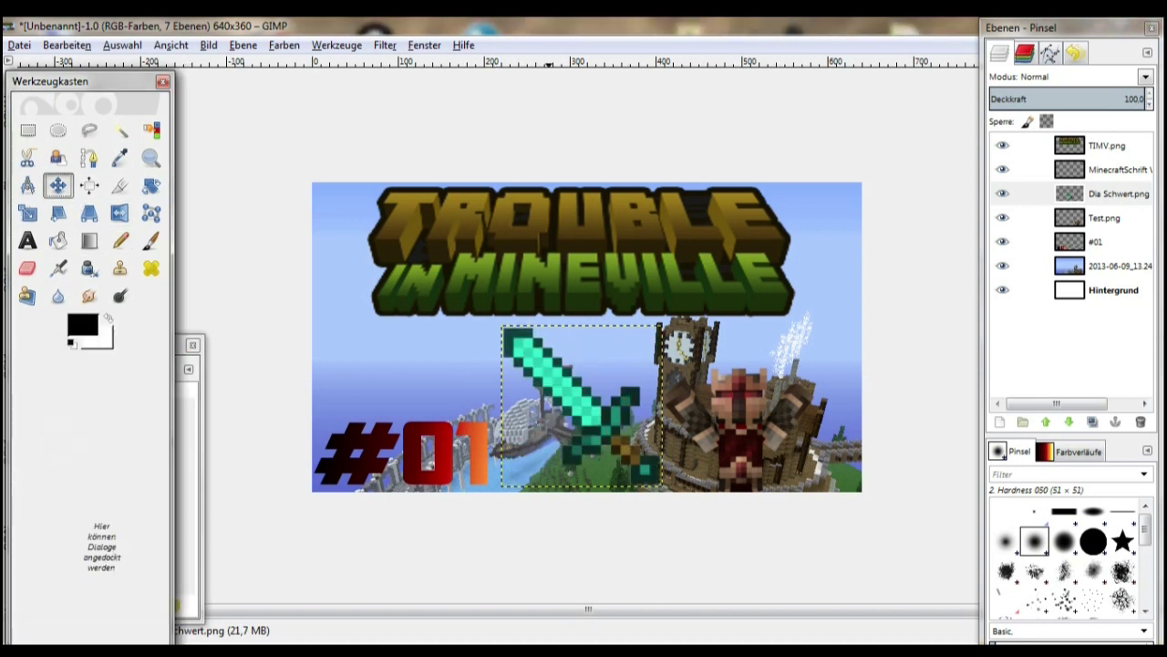
pyautogui.moveTo(590, 416); pyautogui.dragTo(861, 271)
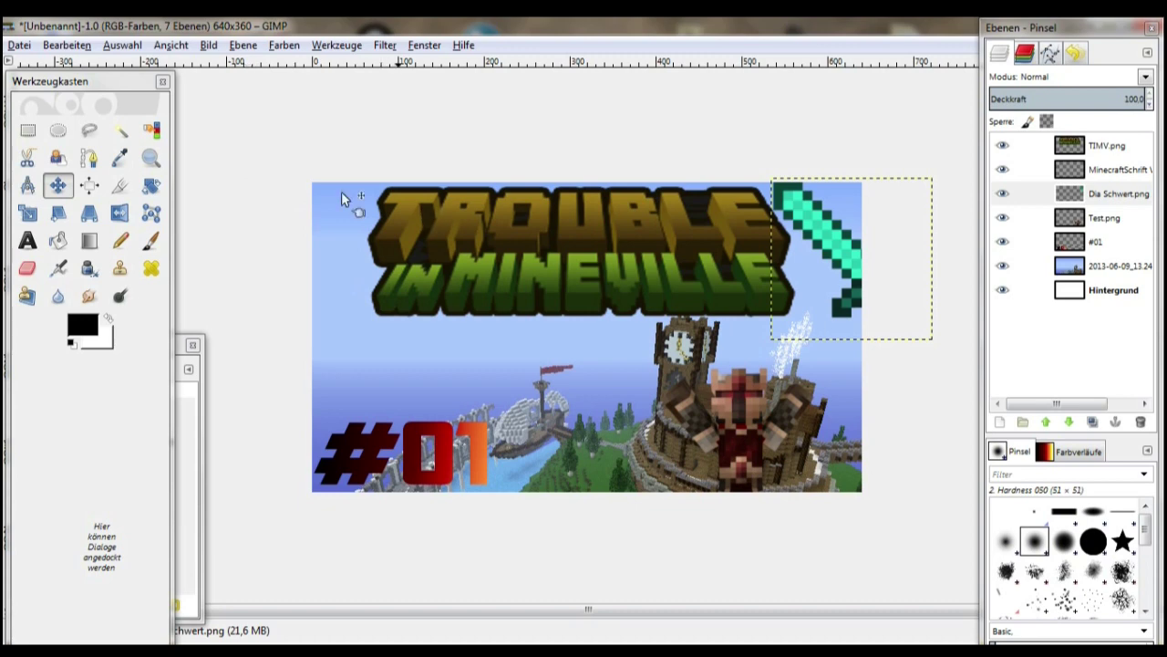
pyautogui.click(19, 45)
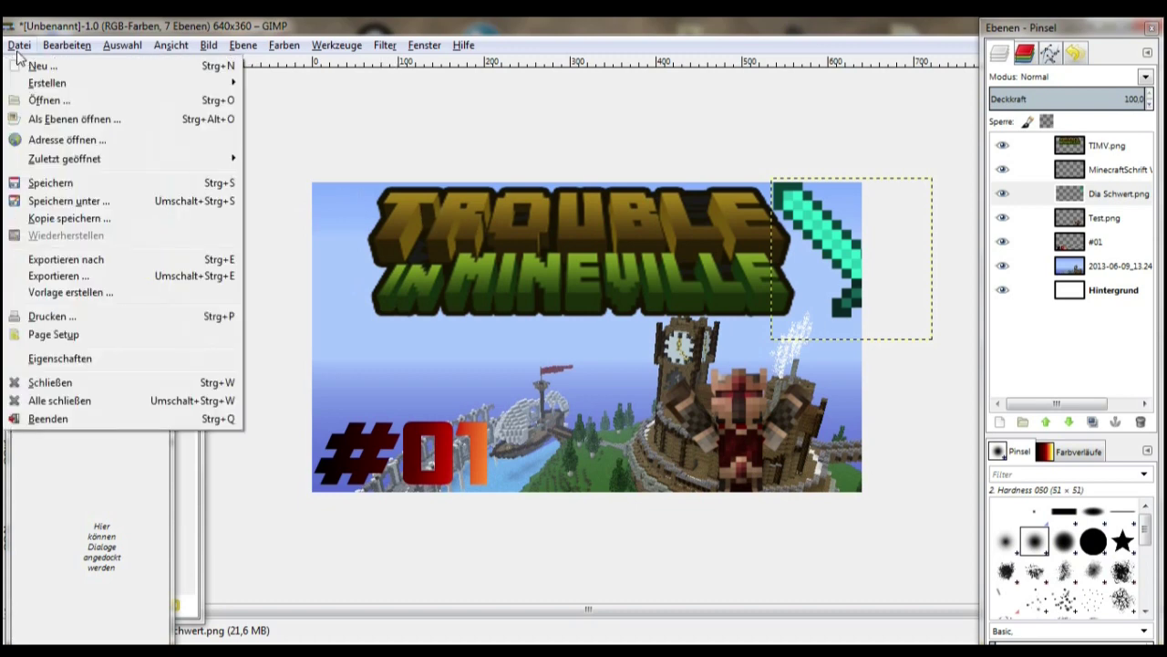
# - Save the banner project as TestTest.xcf in the Pictures folder via Speichern unter
pyautogui.click(77, 201)
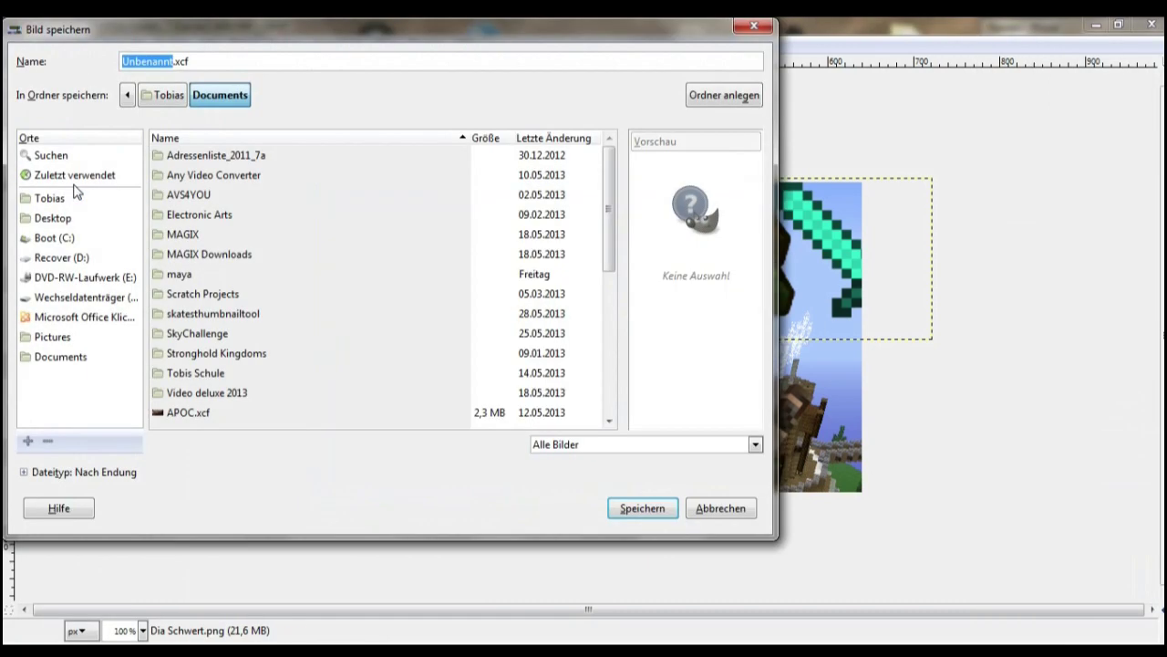
pyautogui.write('TestTest')
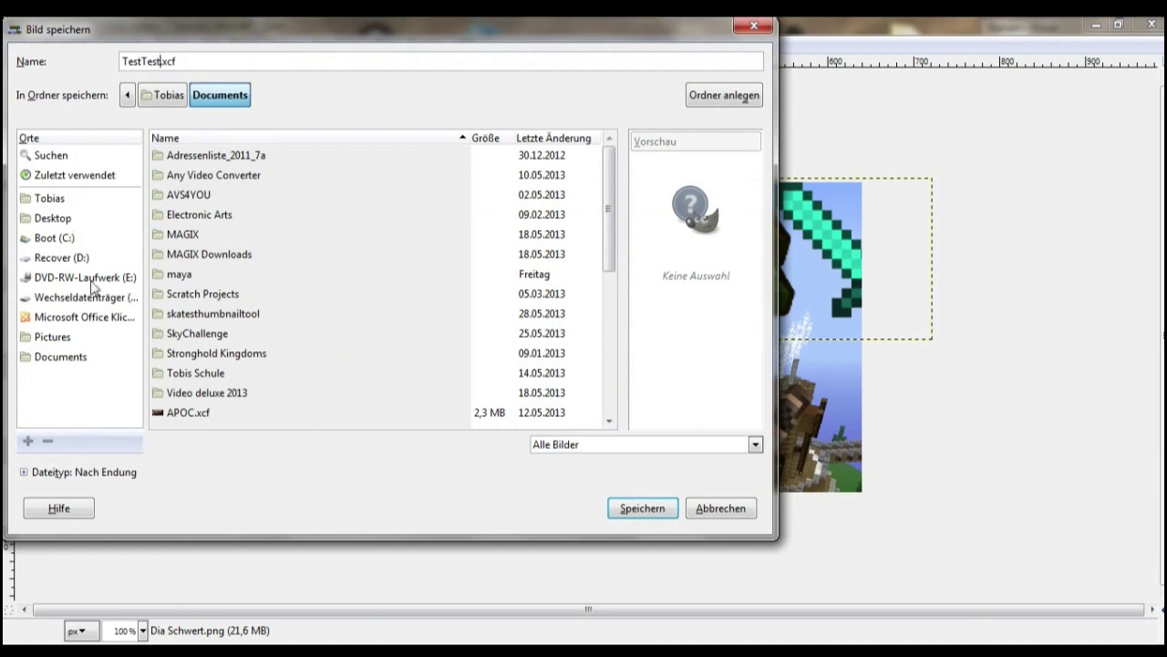
pyautogui.click(53, 337)
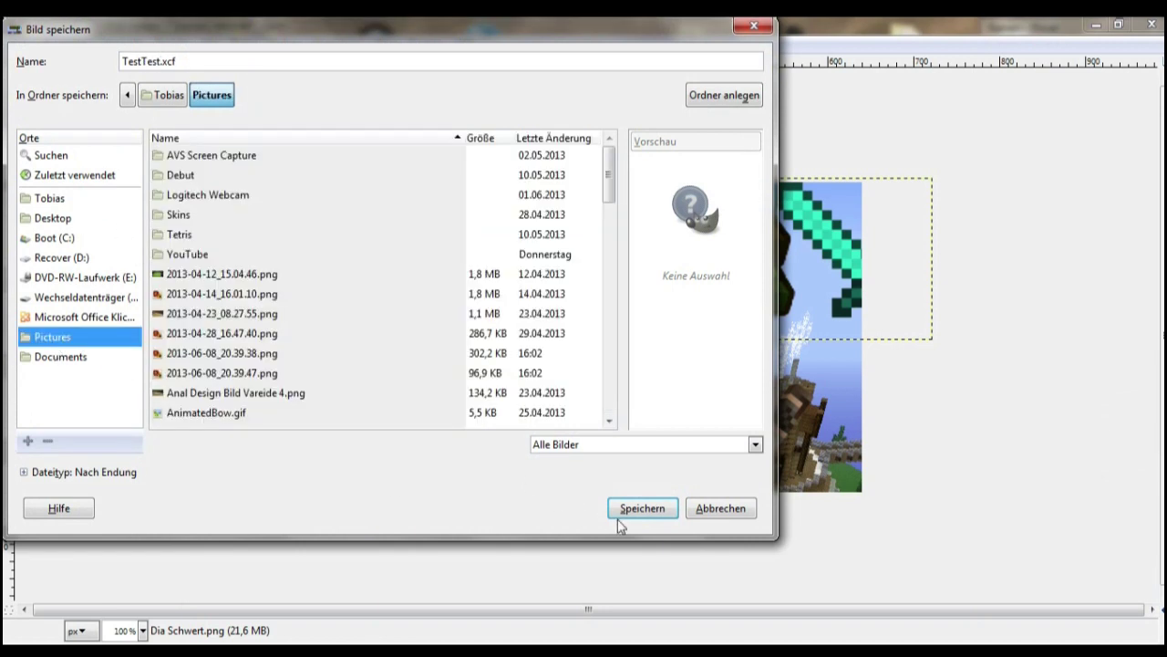
pyautogui.click(614, 516)
pyautogui.hotkey('alt', 'Tab')
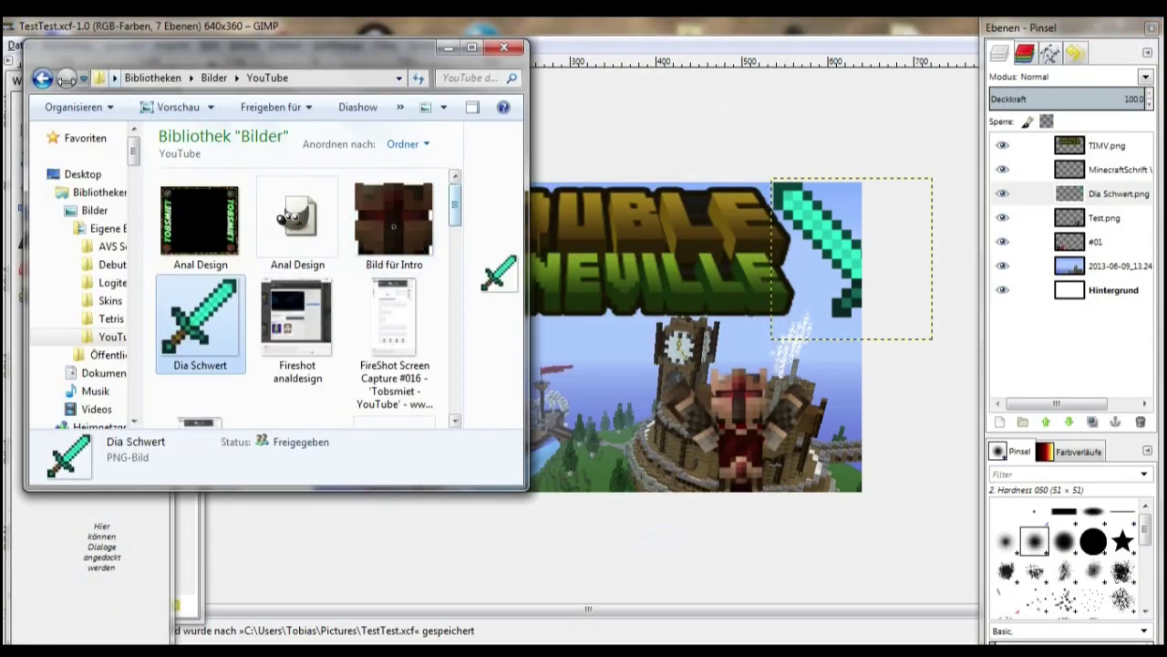
# - Open TestTest.xcf from the Bilder library and maximize its new GIMP image window
pyautogui.click(42, 79)
pyautogui.moveTo(455, 203); pyautogui.dragTo(456, 365)
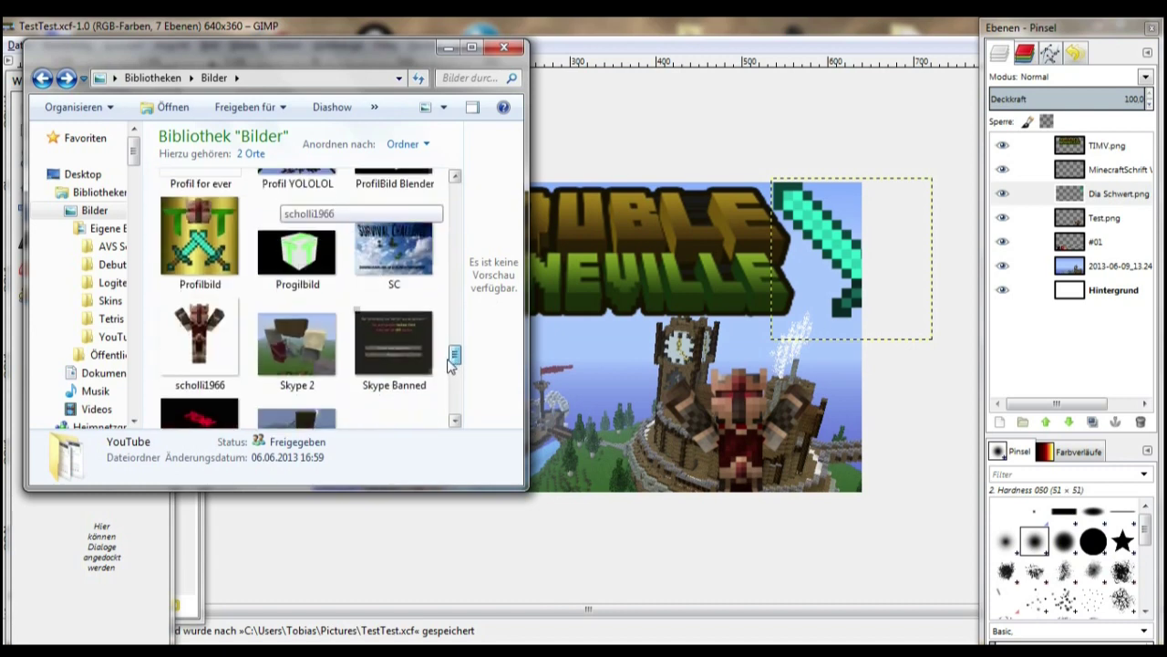
pyautogui.moveTo(457, 363); pyautogui.dragTo(444, 359)
pyautogui.scroll(-5, 445, 359)
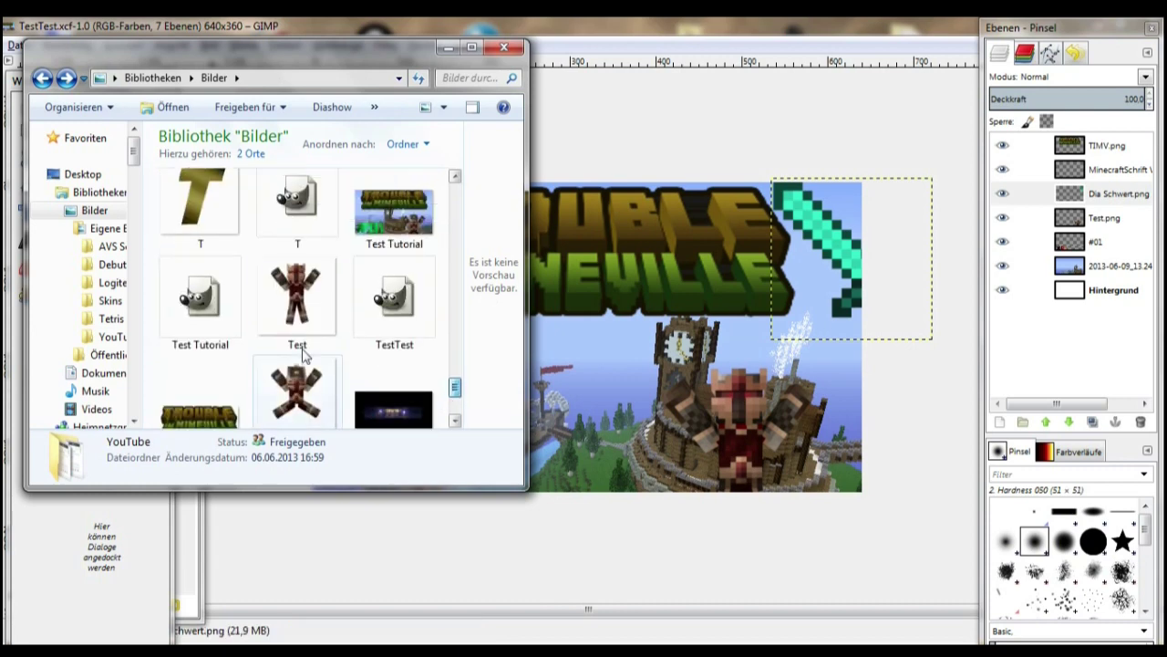
pyautogui.click(404, 331)
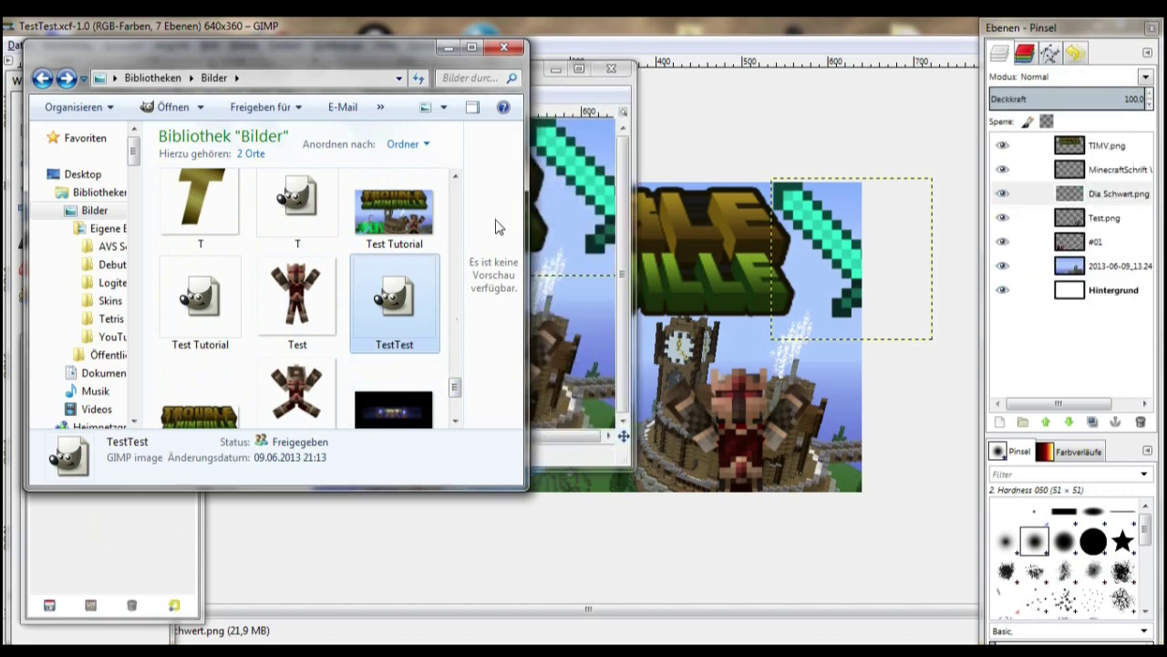
pyautogui.click(451, 50)
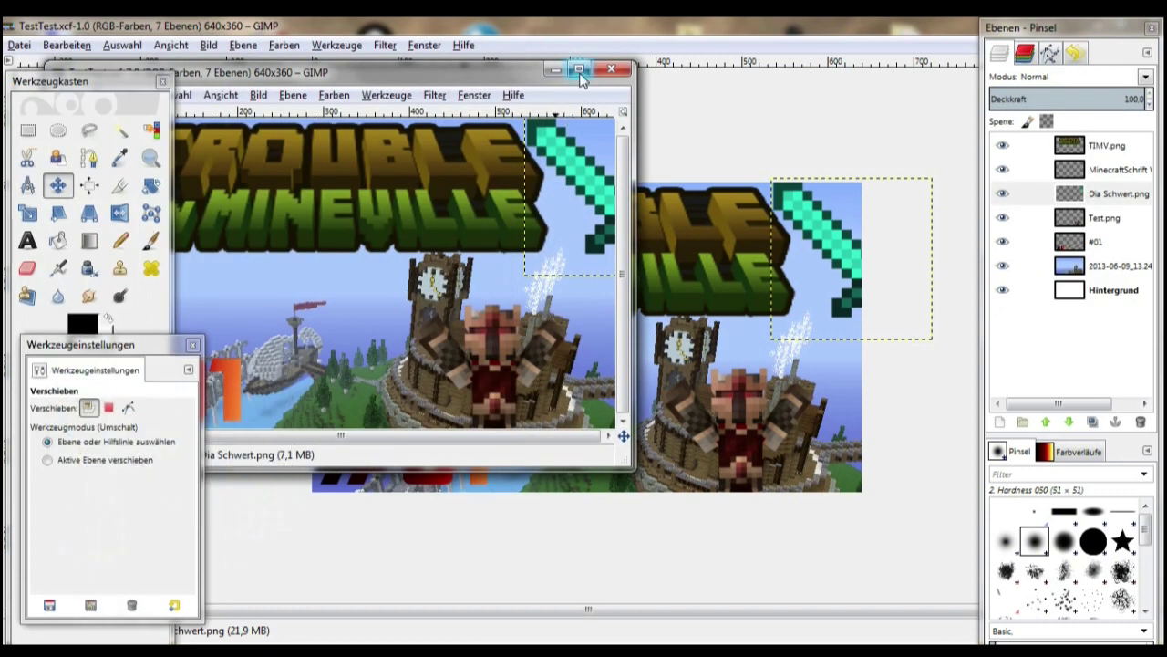
pyautogui.click(578, 70)
pyautogui.click(28, 242)
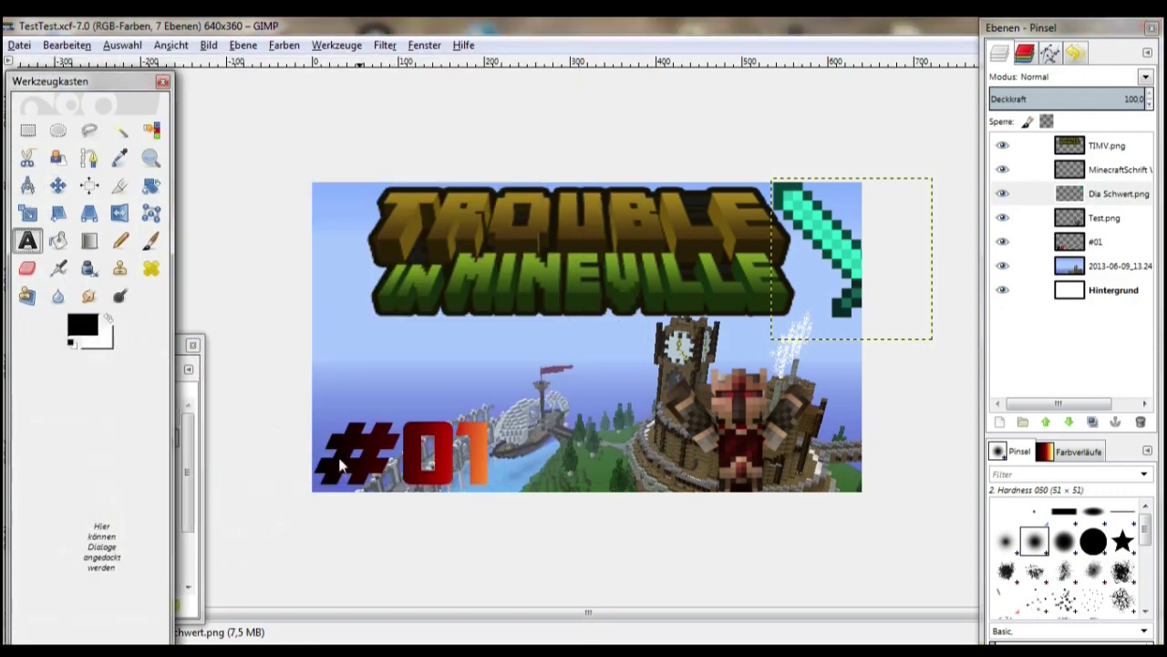
# - Edit the episode text in the copy from #01 to #02
pyautogui.click(413, 458)
pyautogui.click(239, 256)
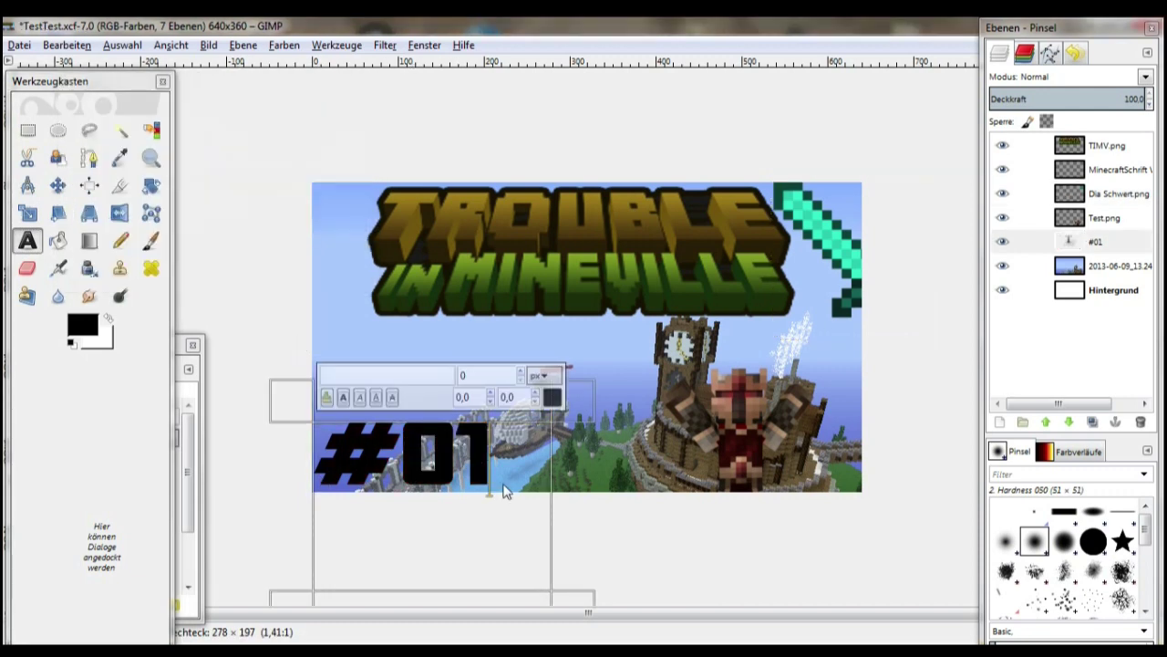
pyautogui.press('BackSpace')
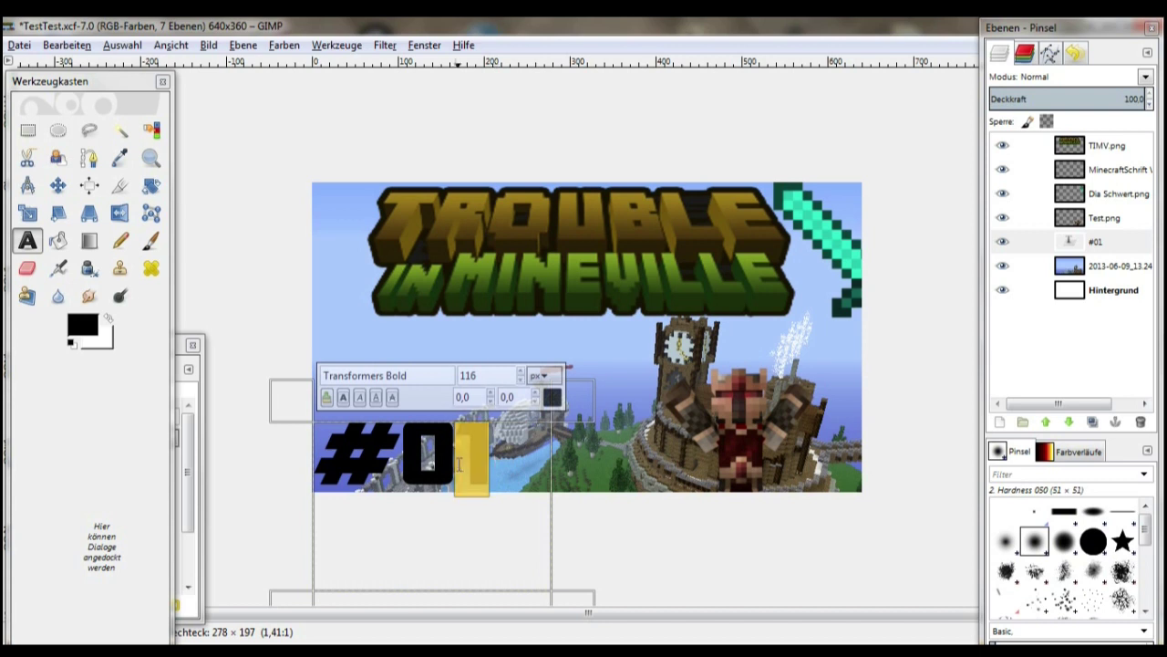
pyautogui.write('2')
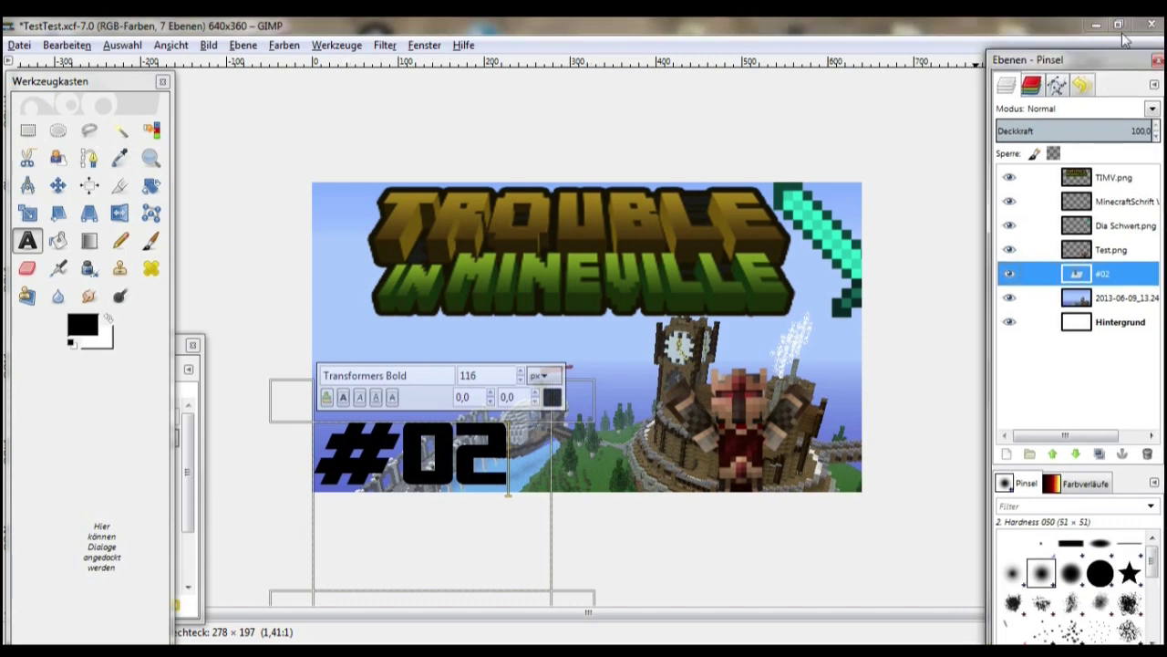
# - Close the #02 copy and discard its changes
pyautogui.hotkey('ctrl', 'w')
pyautogui.hotkey('ctrl', 'd')
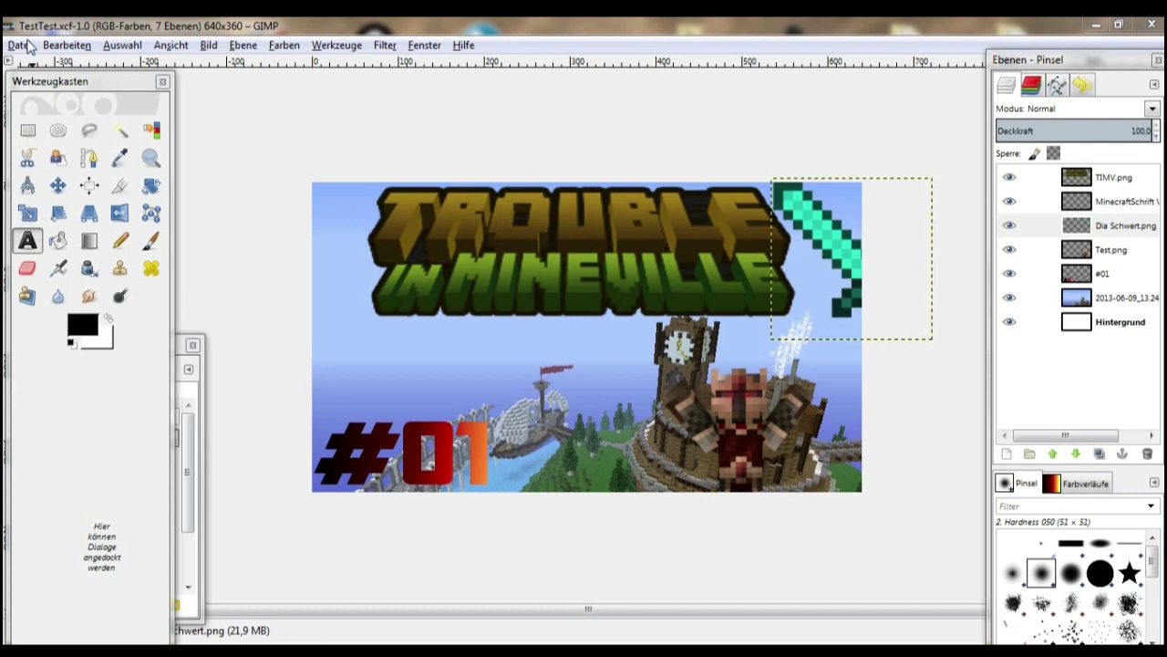
pyautogui.click(19, 46)
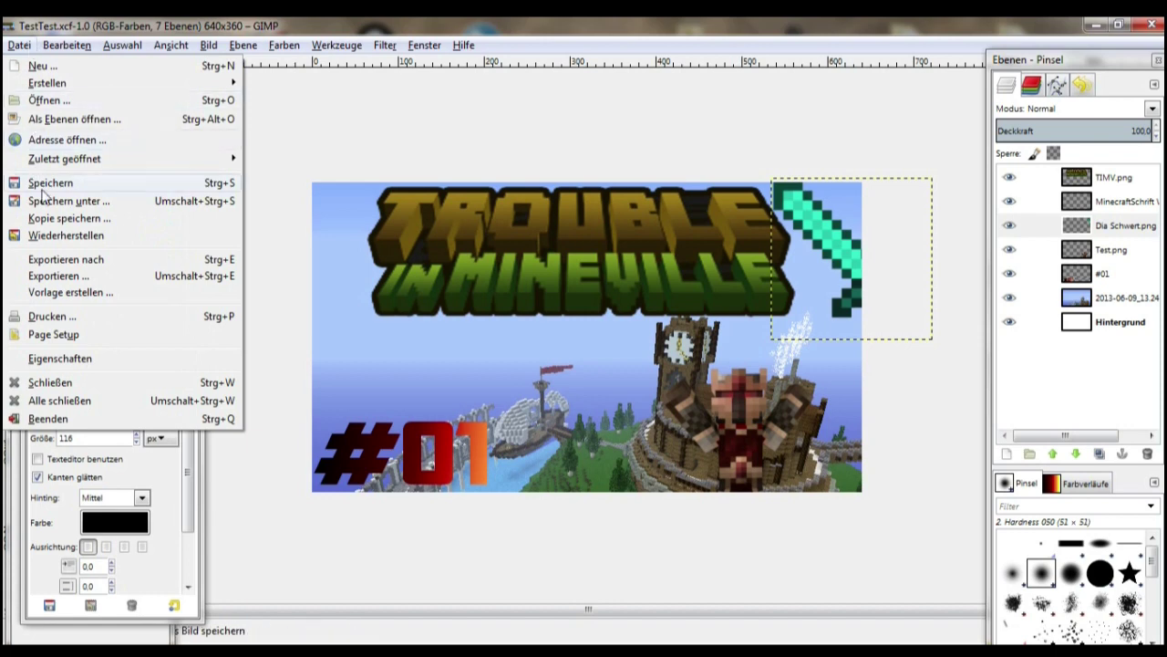
# - Export the banner as TestTest.png into Pictures, confirming the default PNG options
pyautogui.click(59, 275)
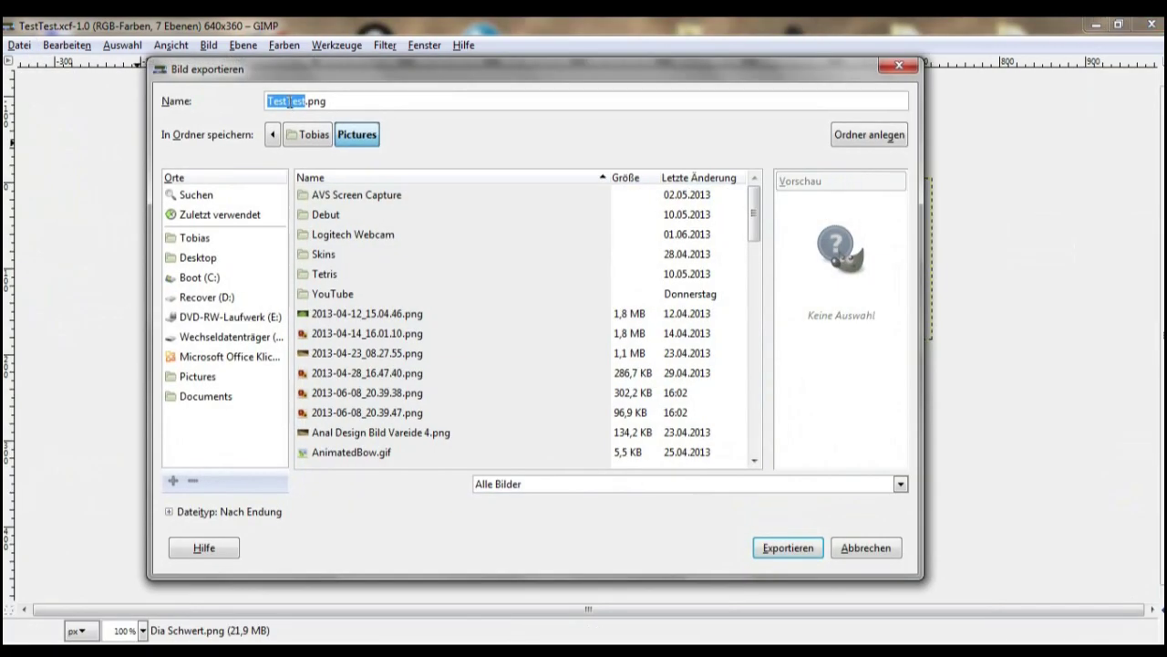
pyautogui.click(762, 549)
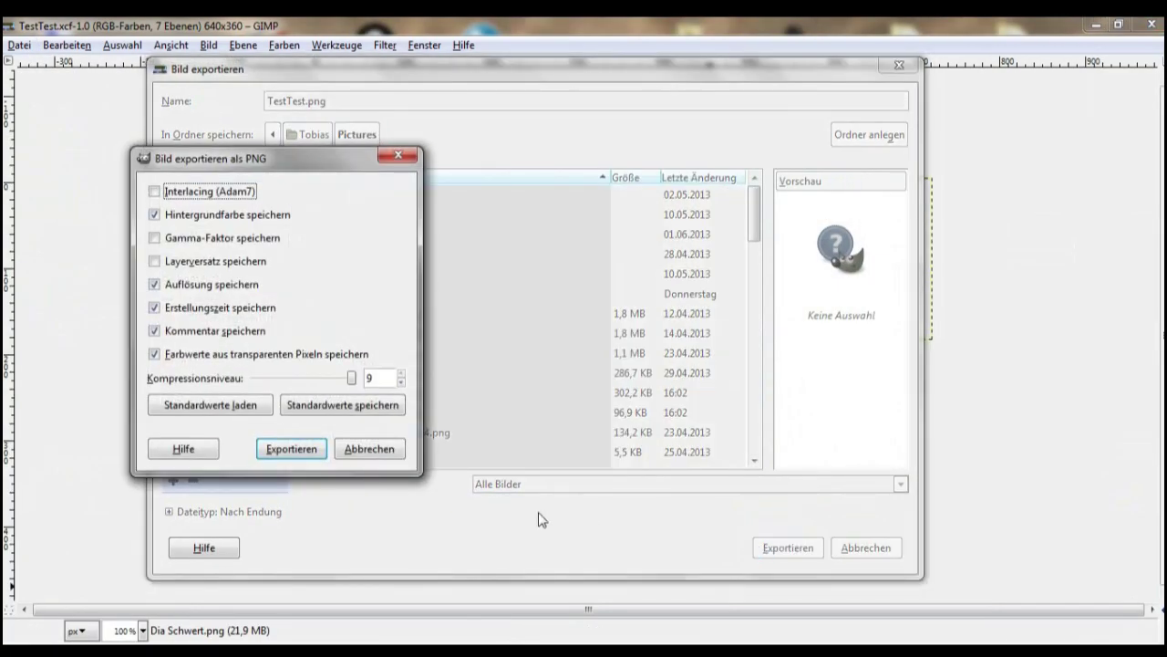
pyautogui.click(352, 448)
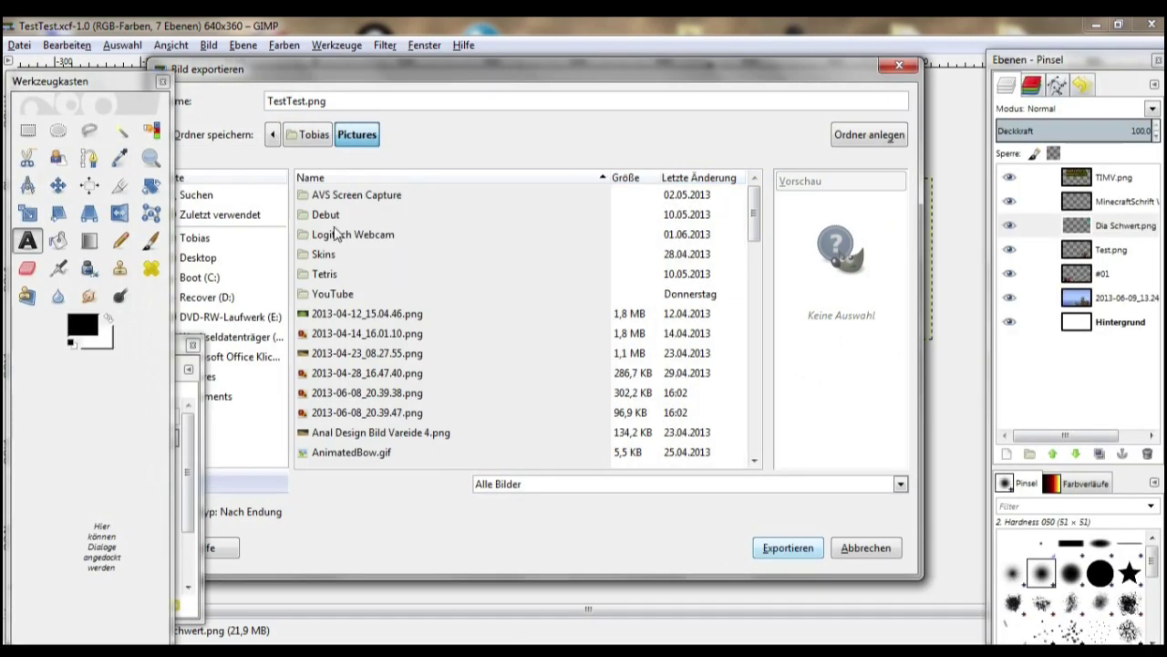
pyautogui.click(438, 255)
pyautogui.click(219, 78)
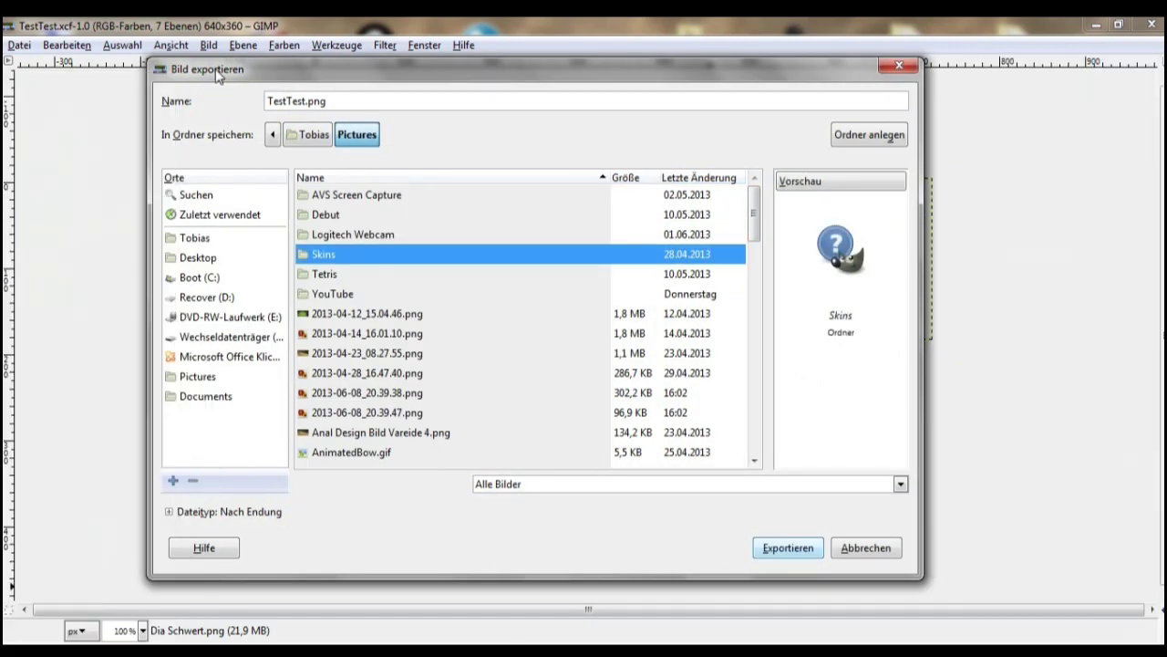
pyautogui.click(220, 377)
pyautogui.click(765, 550)
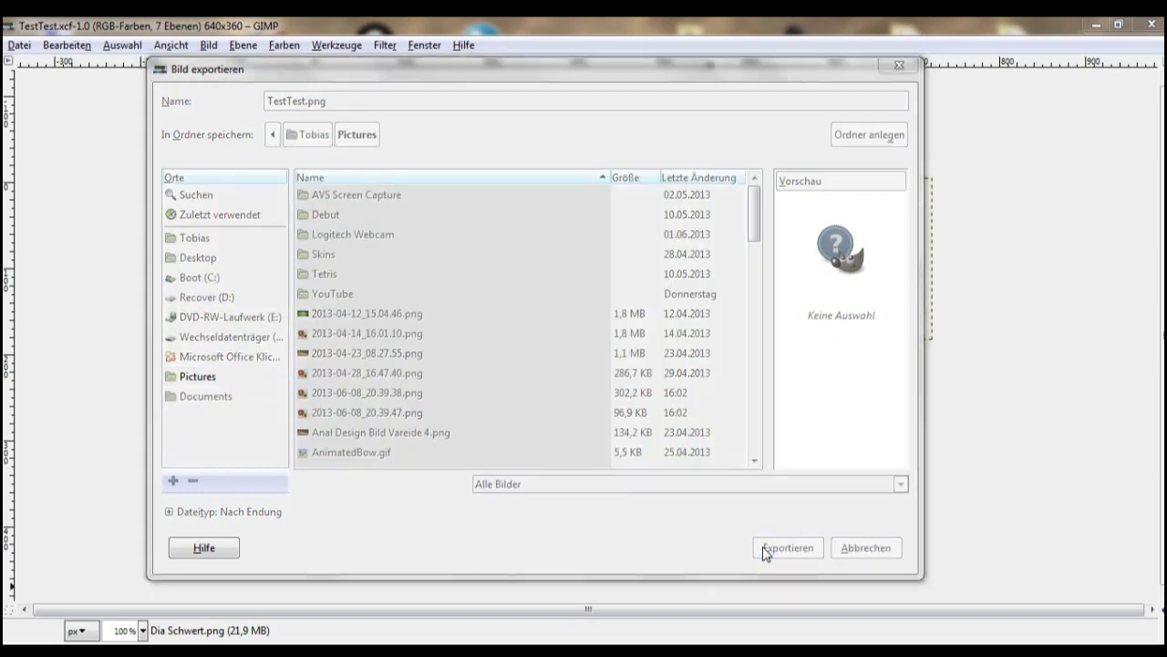
pyautogui.click(328, 470)
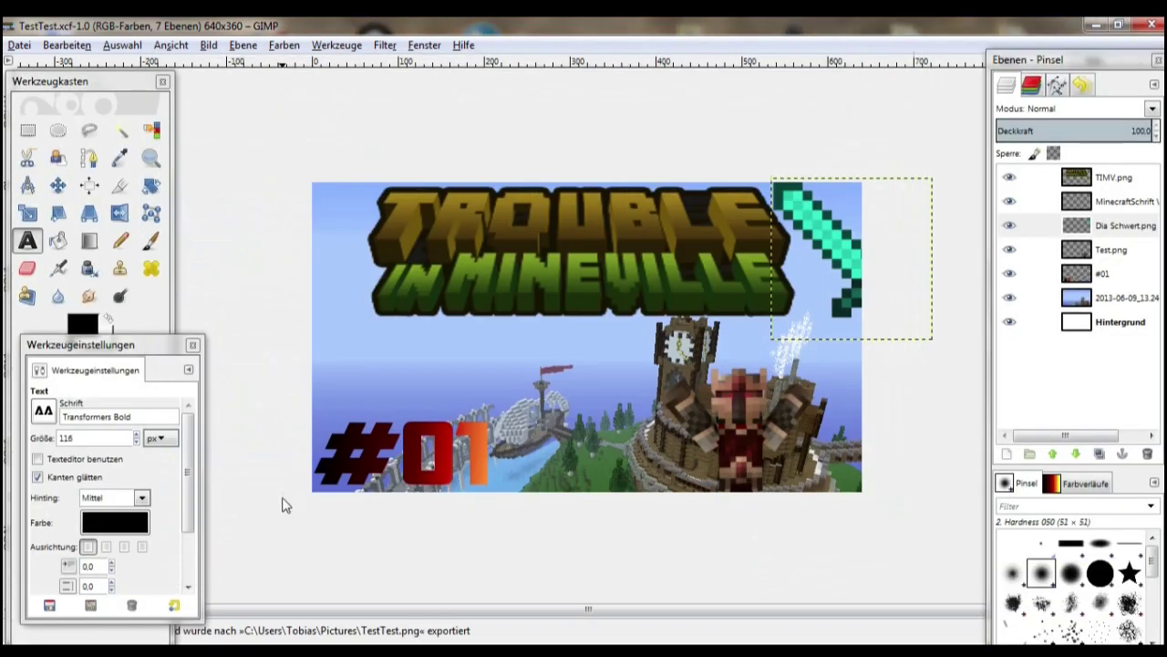
pyautogui.press('super+e')
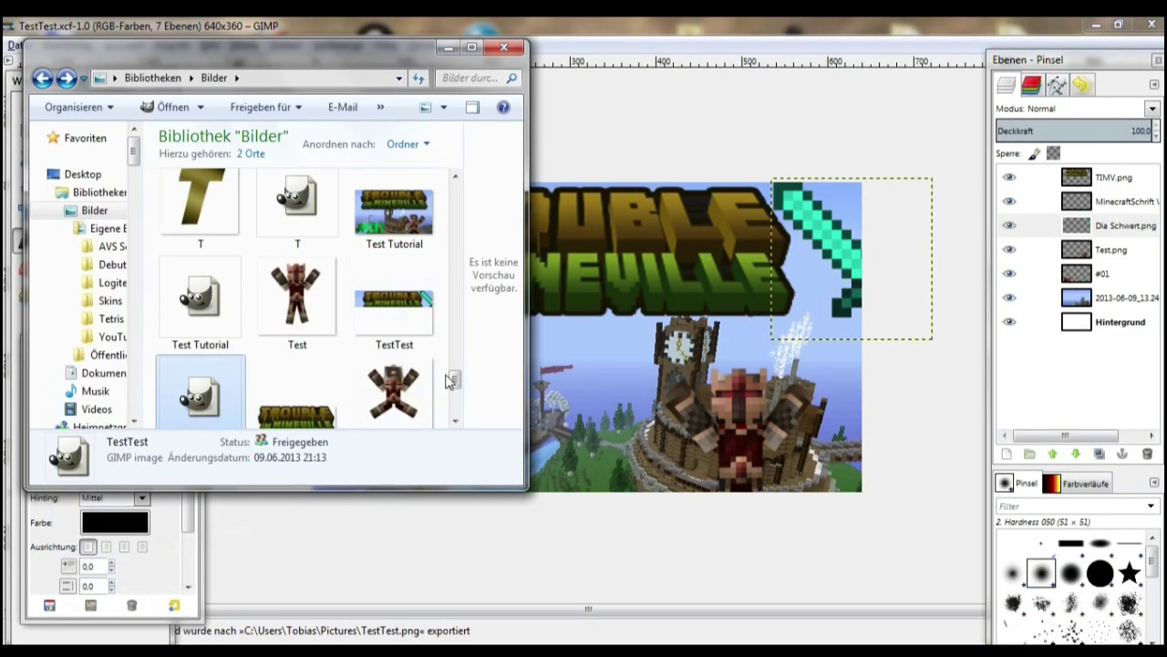
pyautogui.scroll(-1, 455, 384)
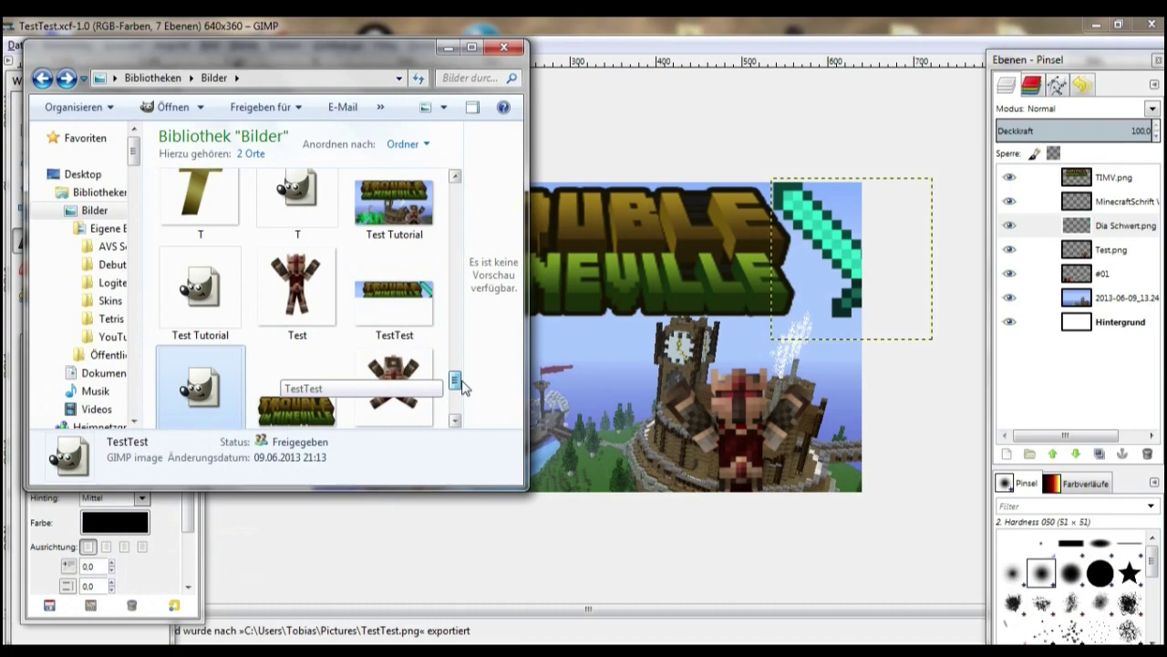
pyautogui.click(407, 332)
pyautogui.doubleClick(406, 332)
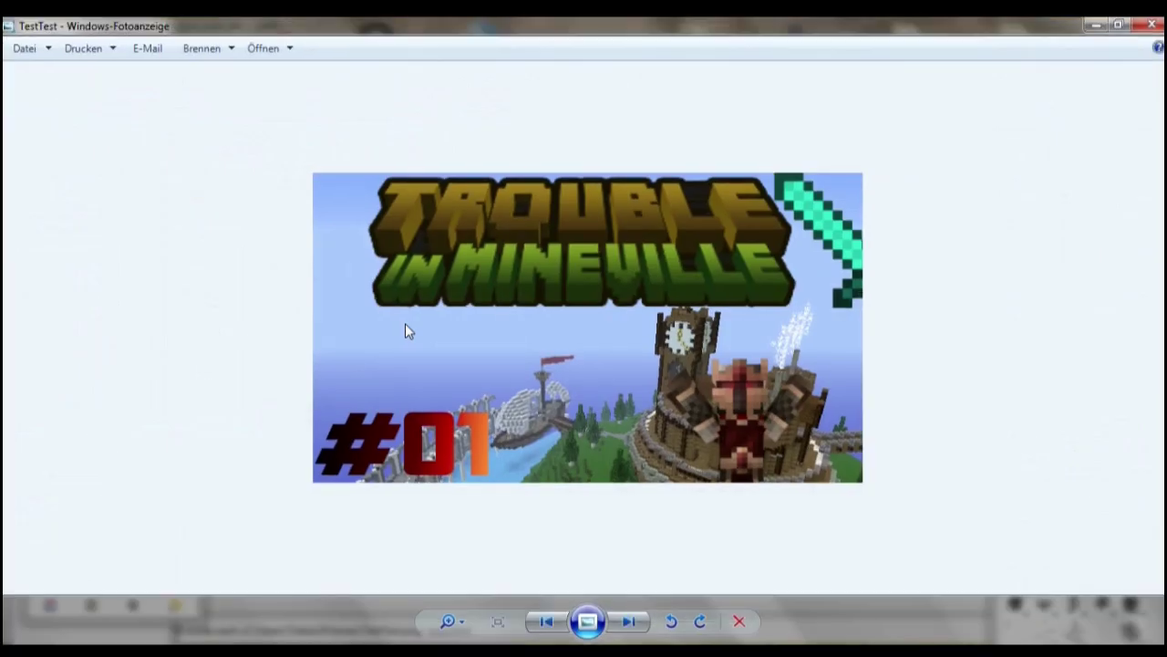
pyautogui.click(1151, 25)
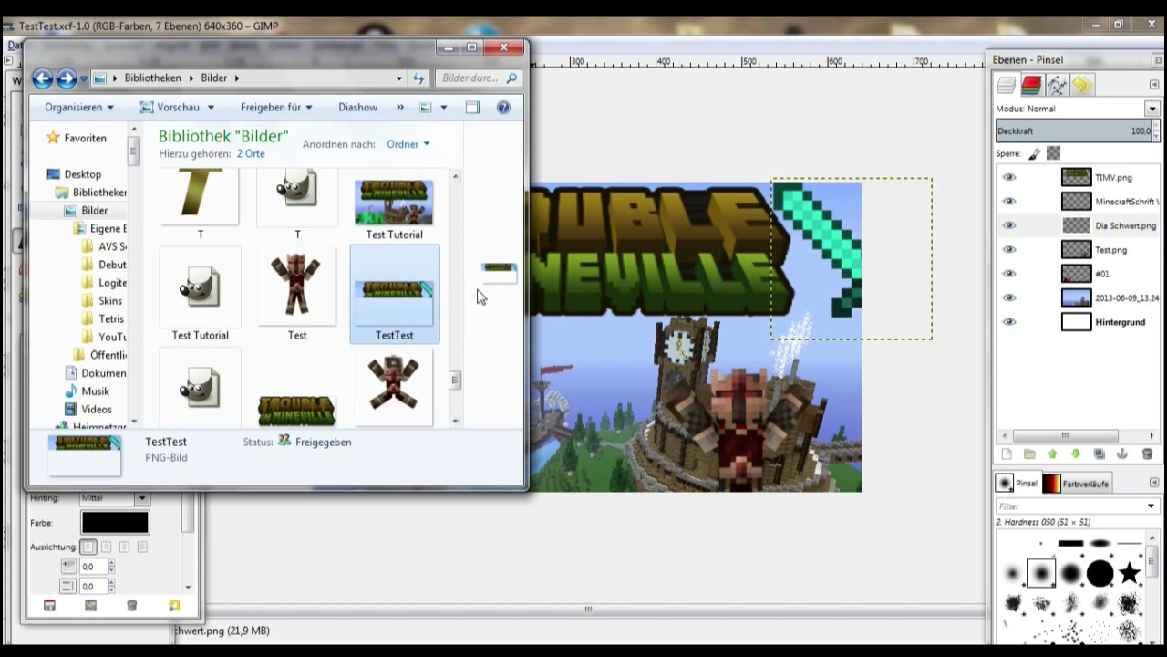
pyautogui.scroll(2, 462, 283)
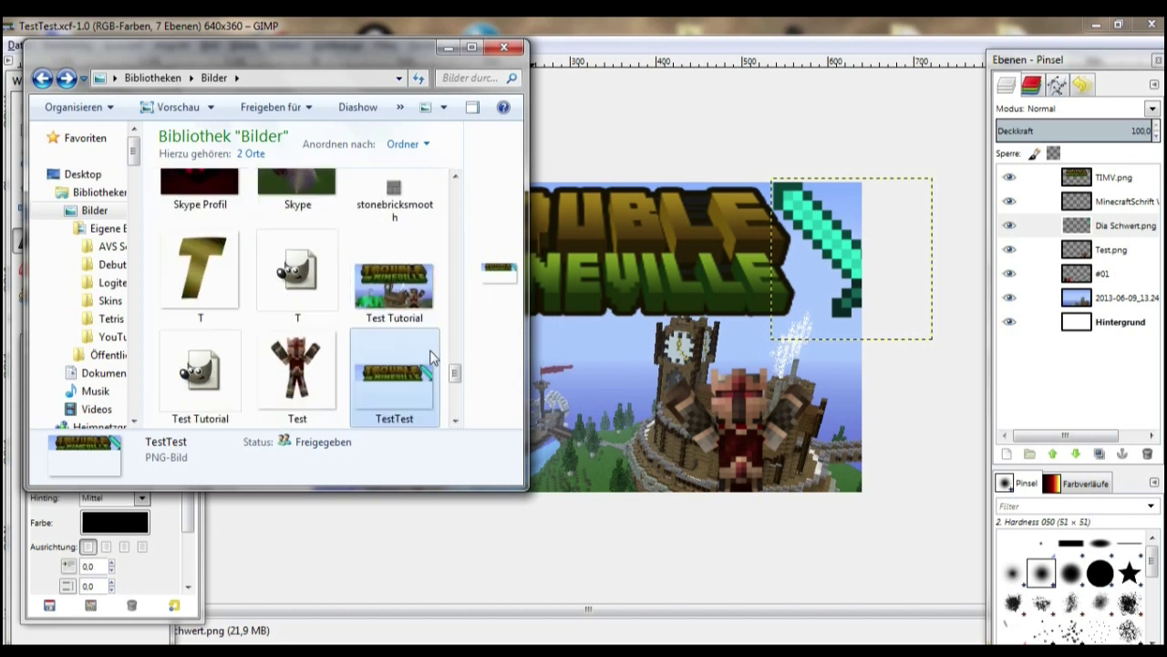
pyautogui.doubleClick(389, 394)
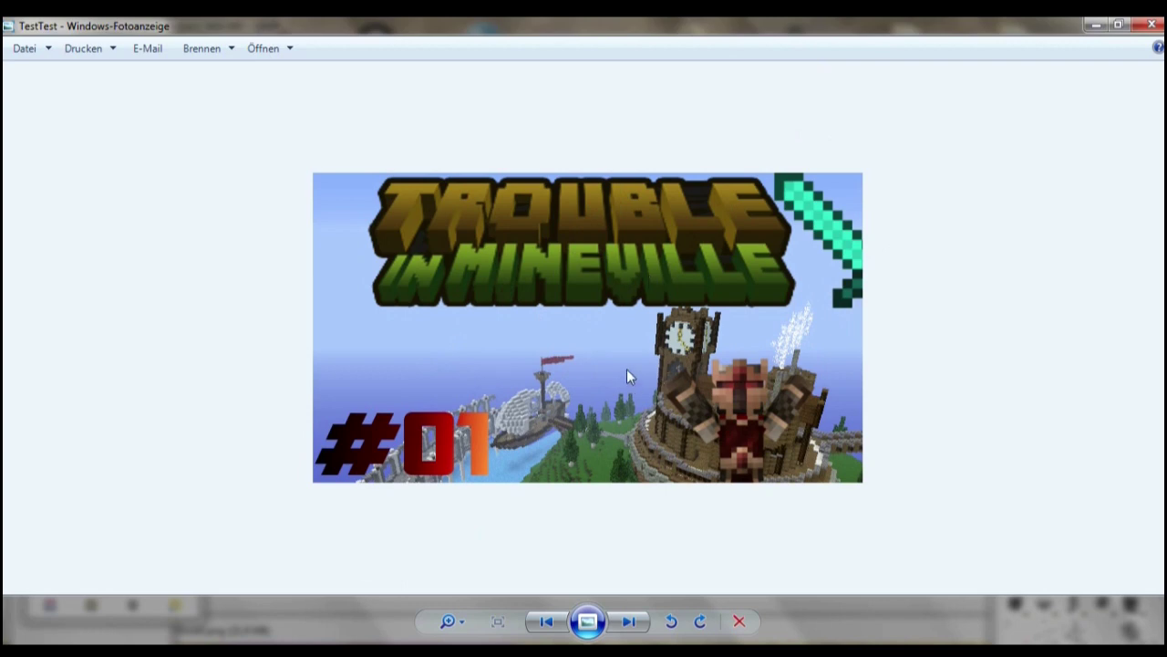
pyautogui.click(1152, 25)
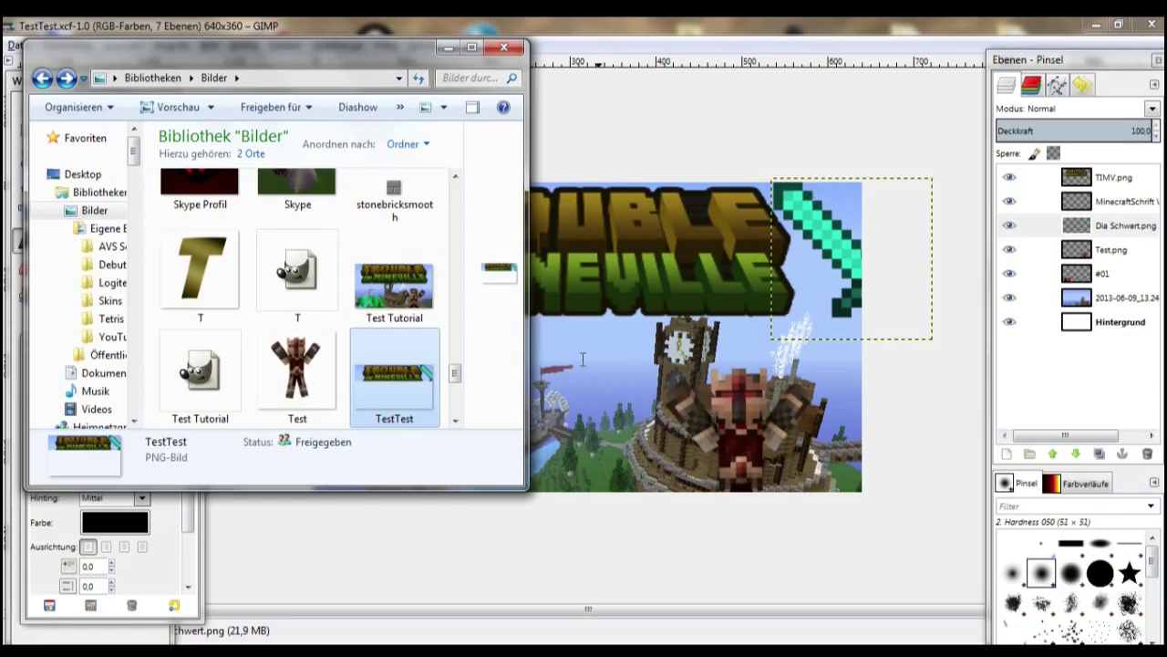
pyautogui.click(448, 46)
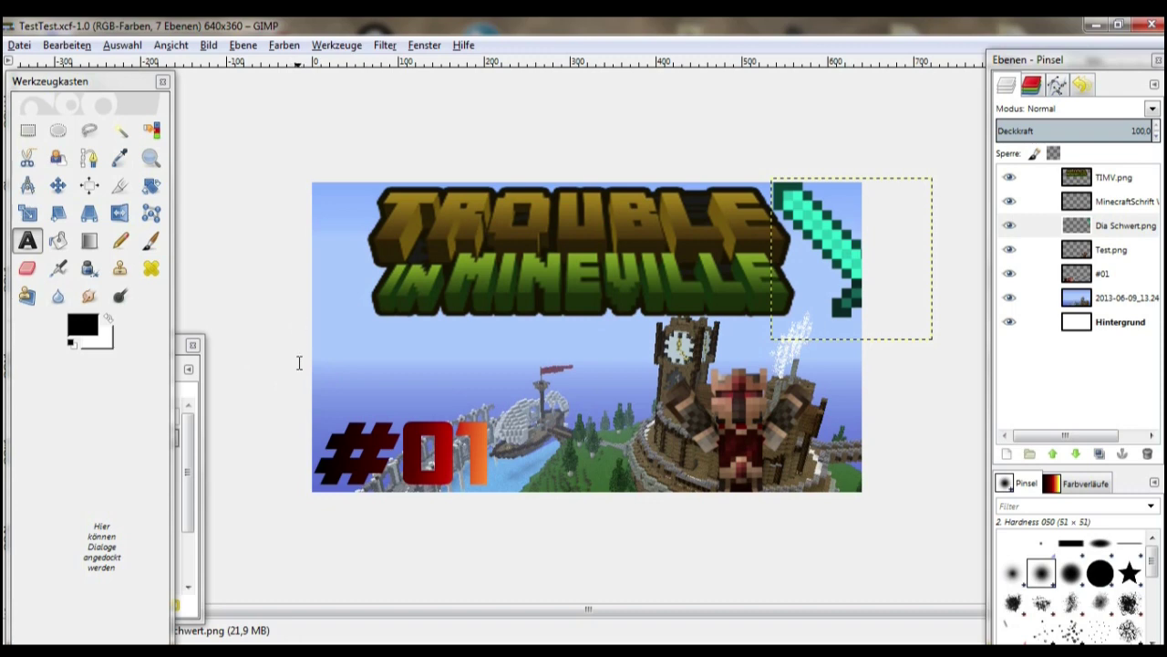
pyautogui.hotkey('alt', 'Tab')
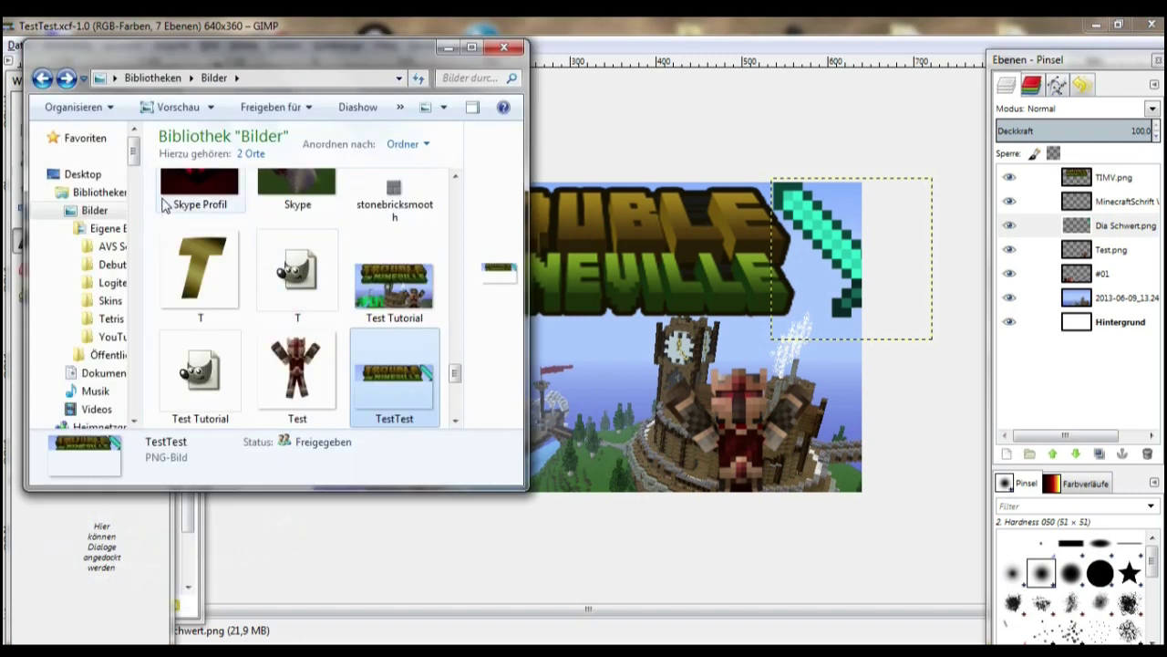
pyautogui.moveTo(134, 156); pyautogui.dragTo(134, 397)
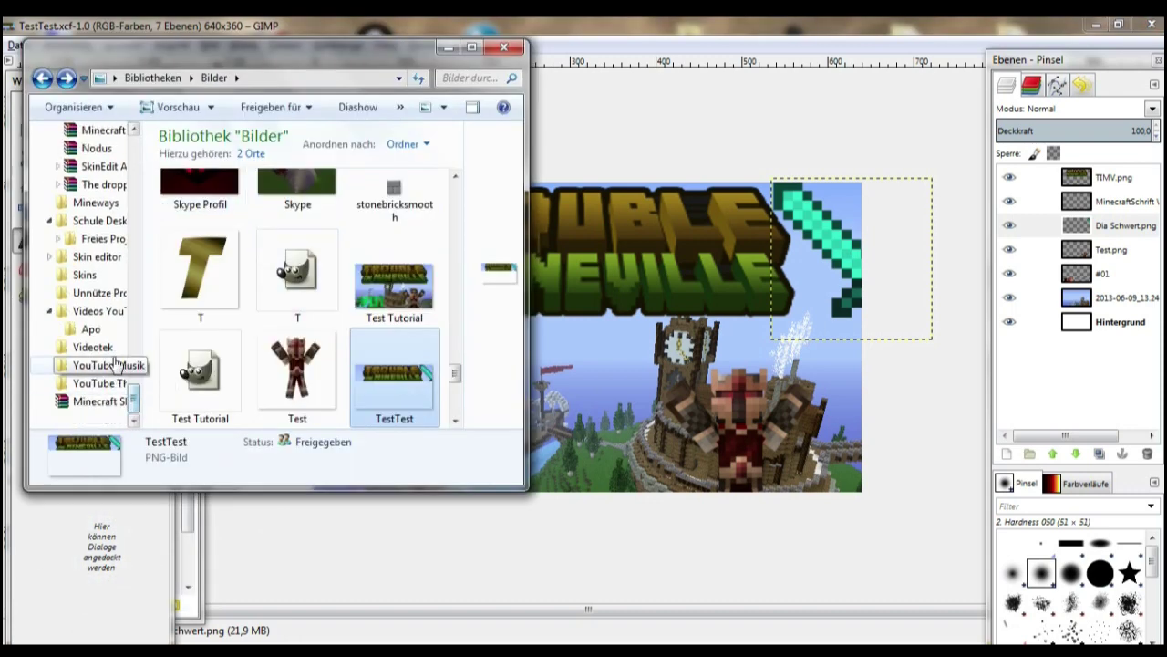
pyautogui.click(101, 383)
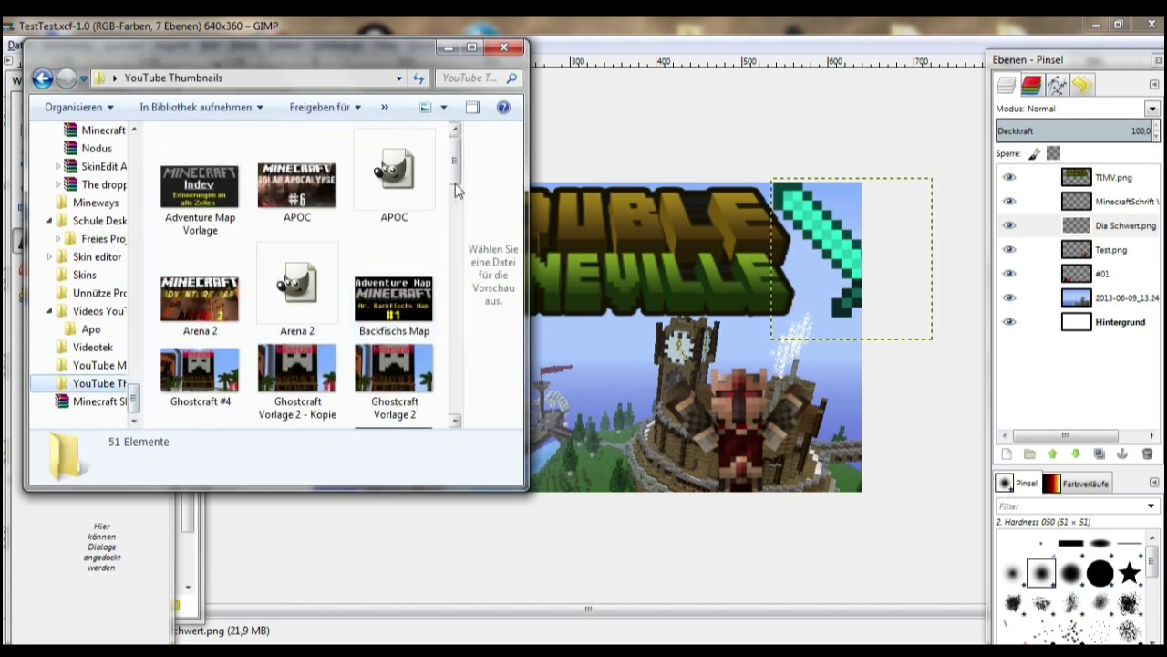
pyautogui.doubleClick(220, 311)
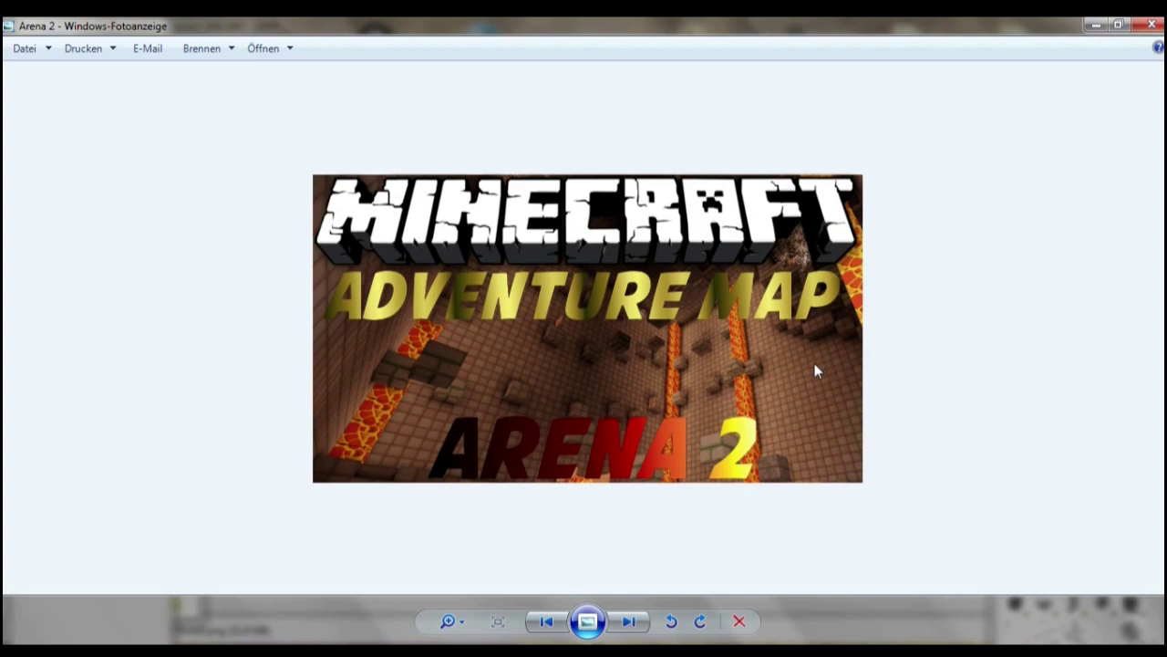
pyautogui.click(1152, 24)
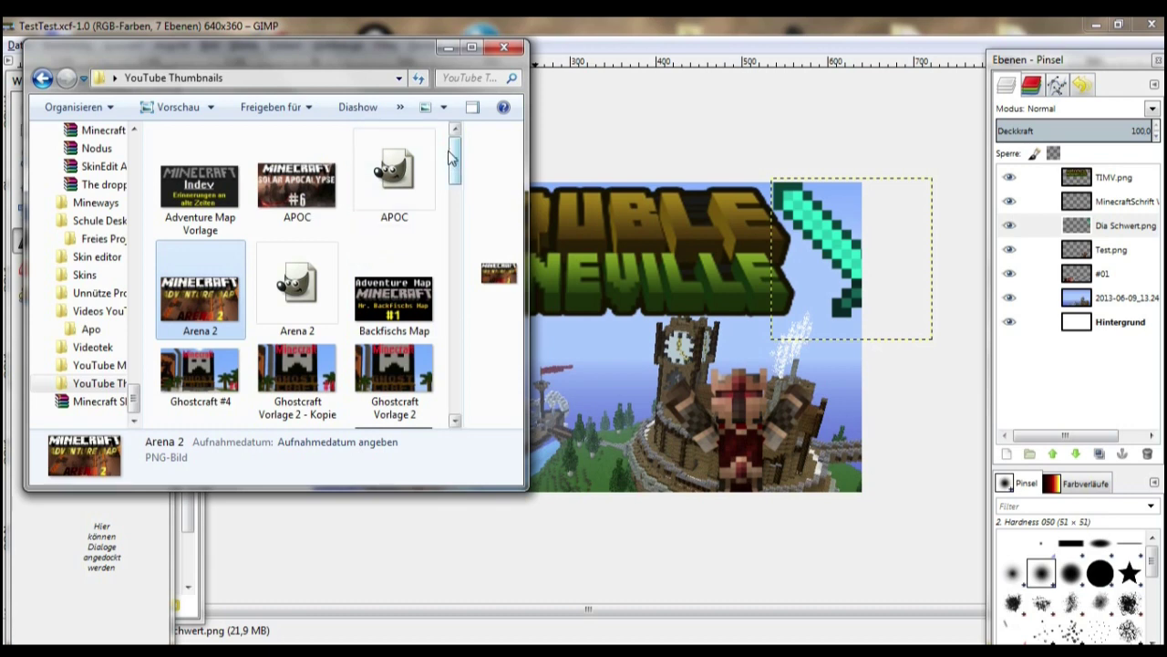
pyautogui.click(448, 190)
pyautogui.click(333, 321)
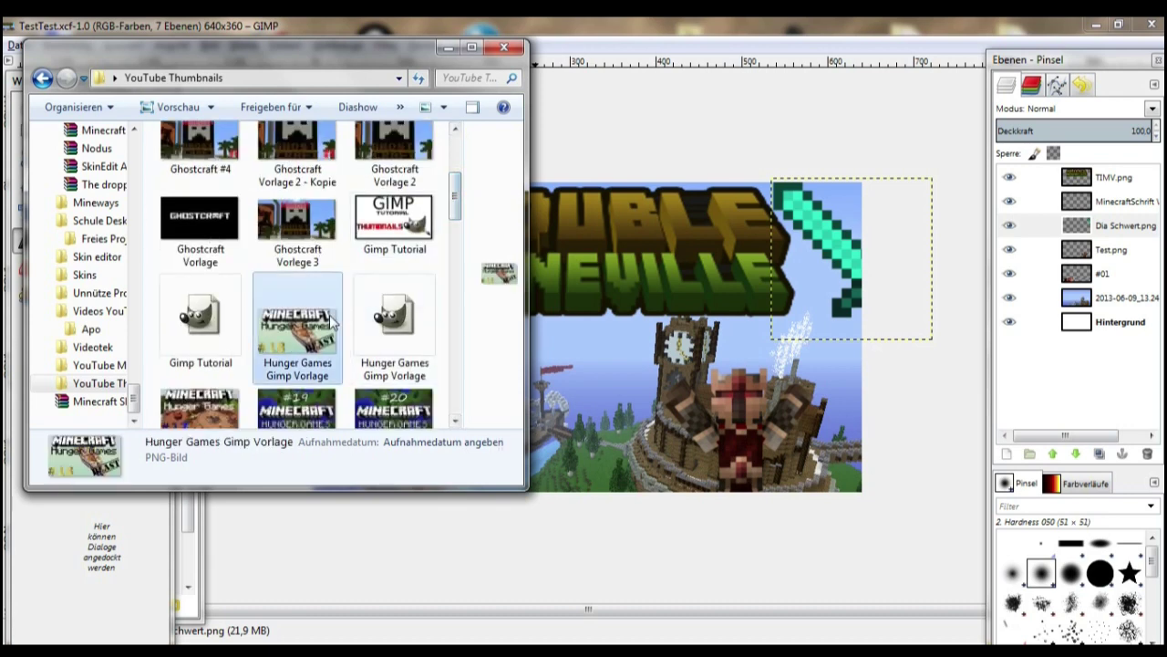
pyautogui.doubleClick(333, 321)
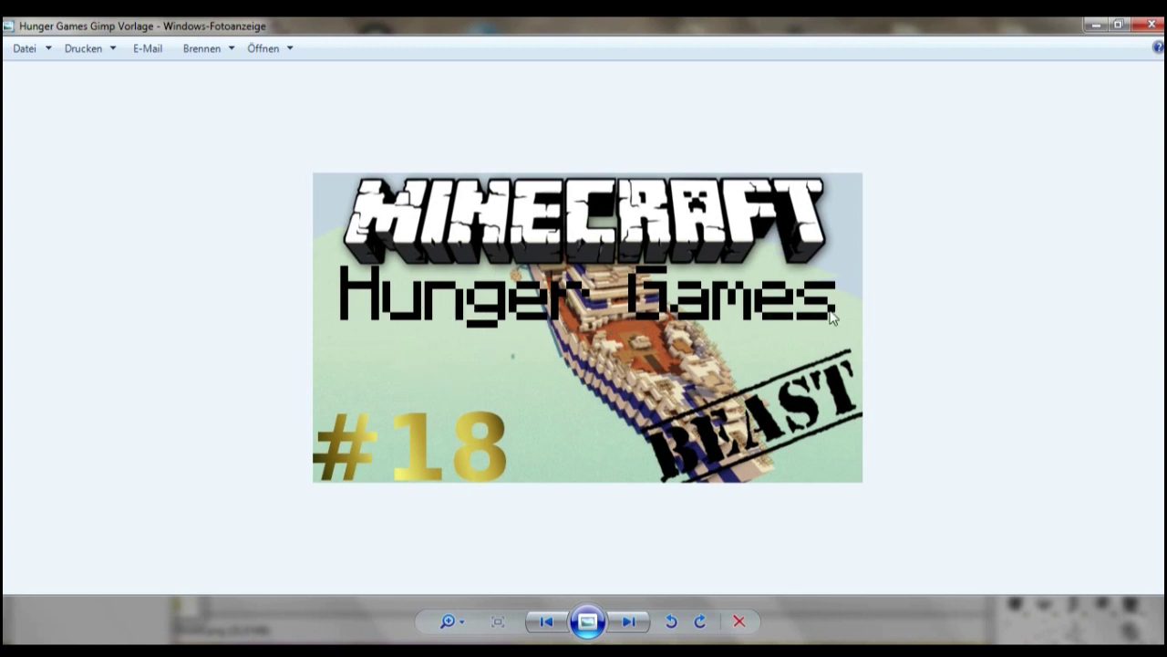
pyautogui.doubleClick(1083, 29)
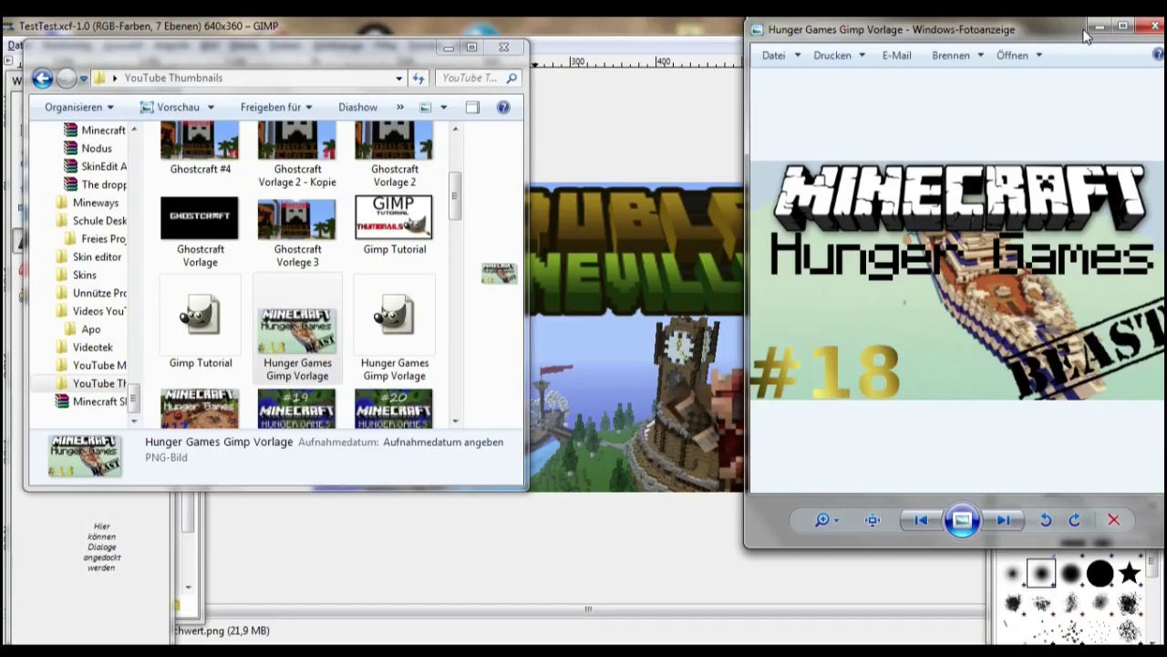
pyautogui.click(1123, 27)
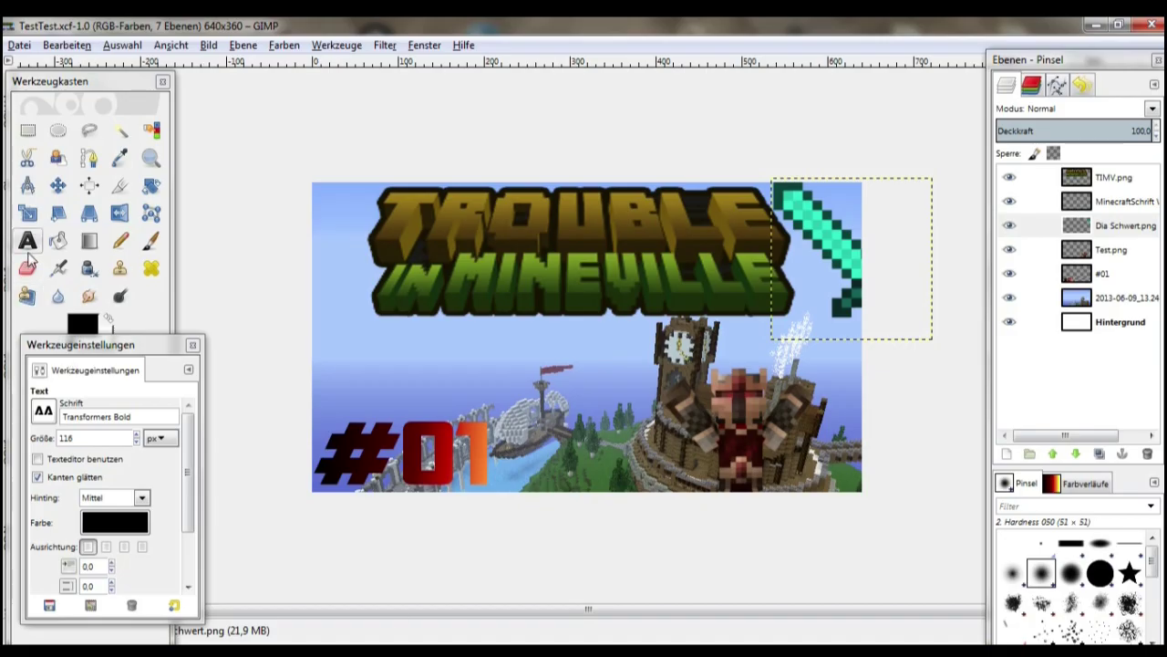
pyautogui.click(30, 259)
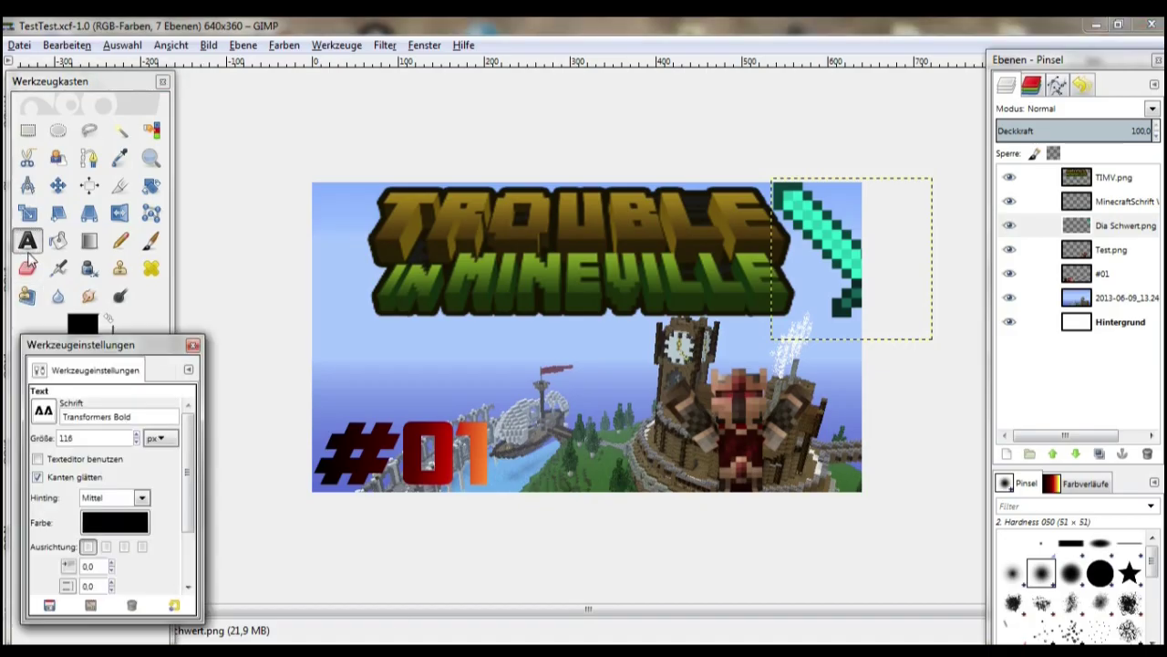
# - Add a text layer reading 'Trol' right of the banner's centre
pyautogui.click(173, 343)
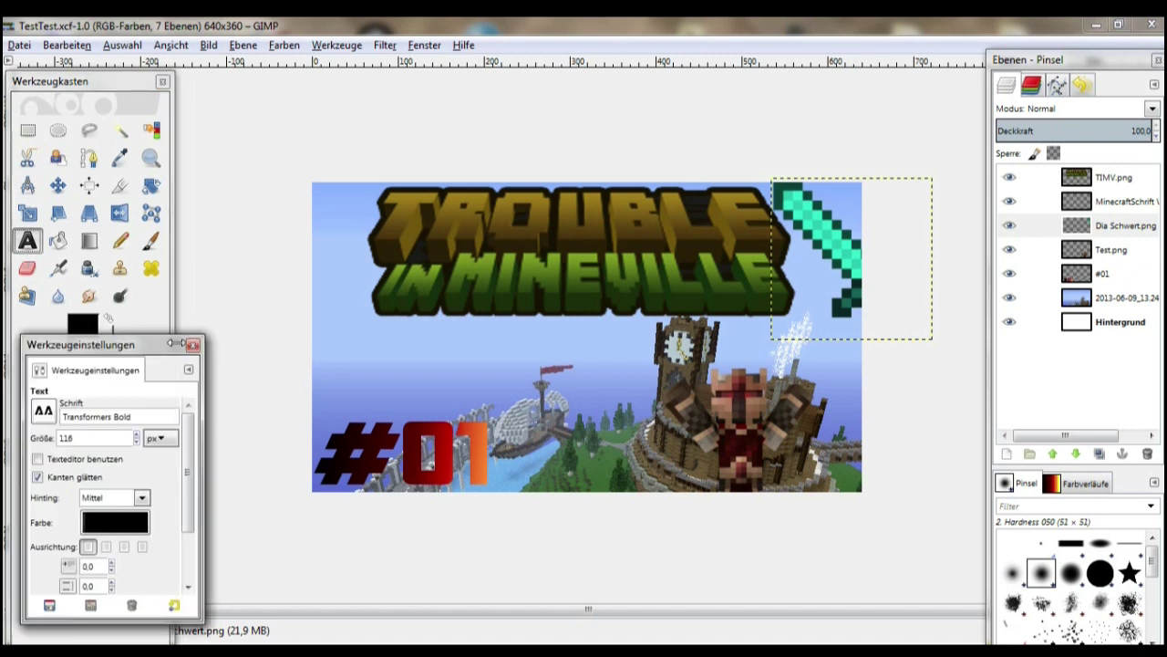
pyautogui.moveTo(594, 381); pyautogui.dragTo(822, 483)
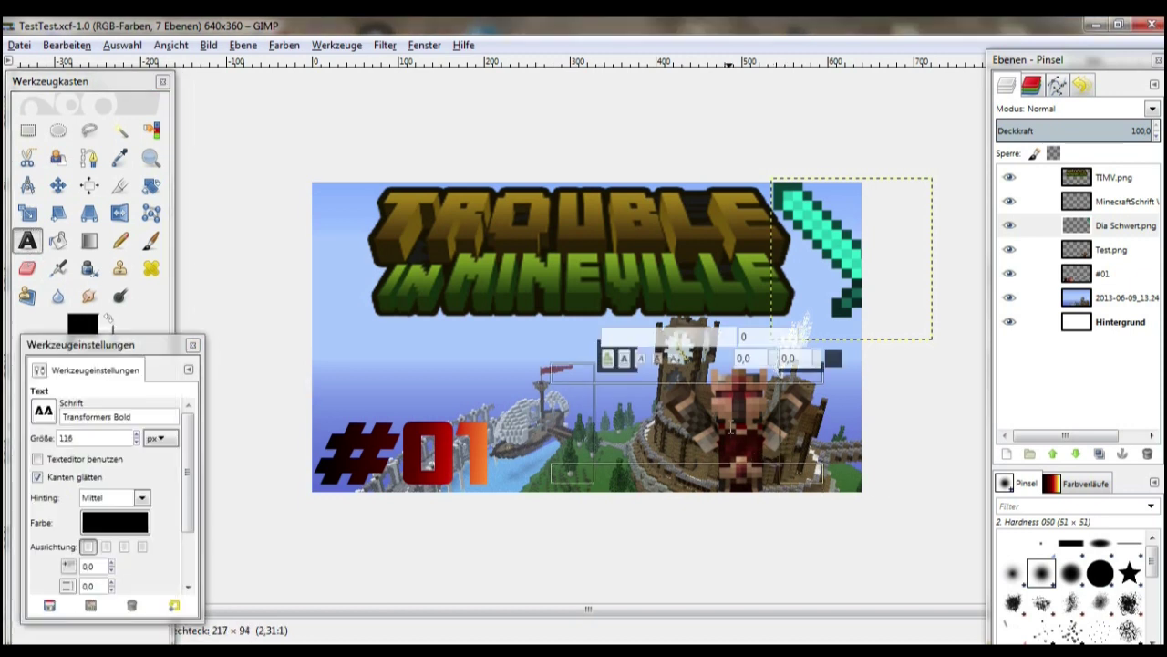
pyautogui.write('Trol')
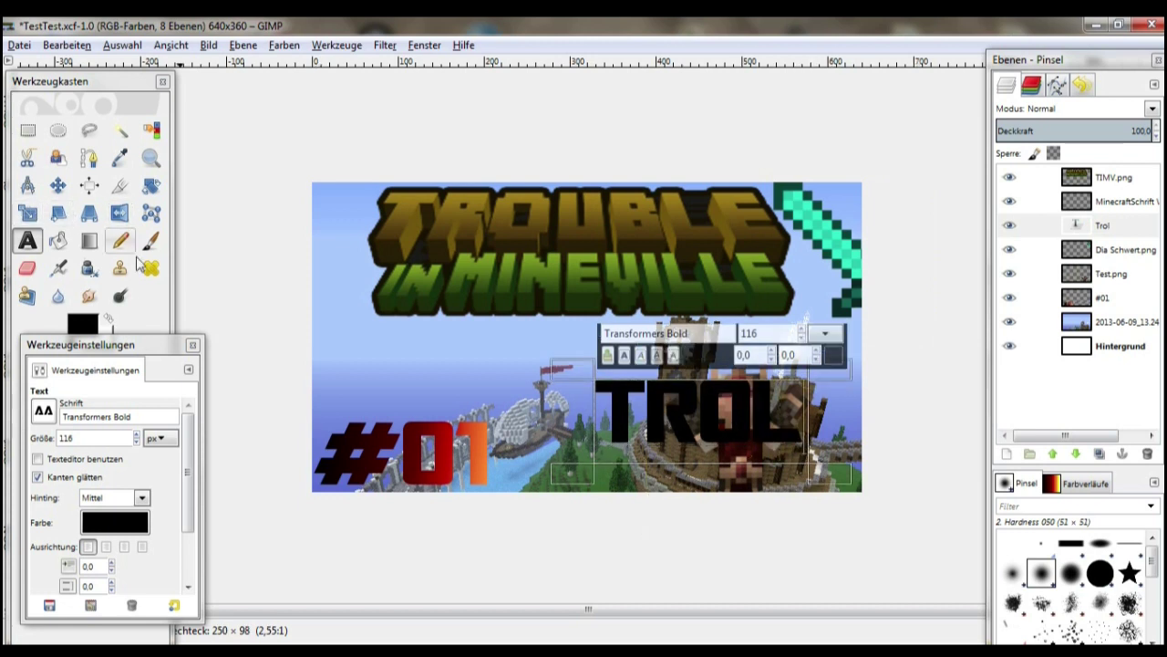
# - Rotate the TROL text layer by about -14 degrees
pyautogui.click(150, 185)
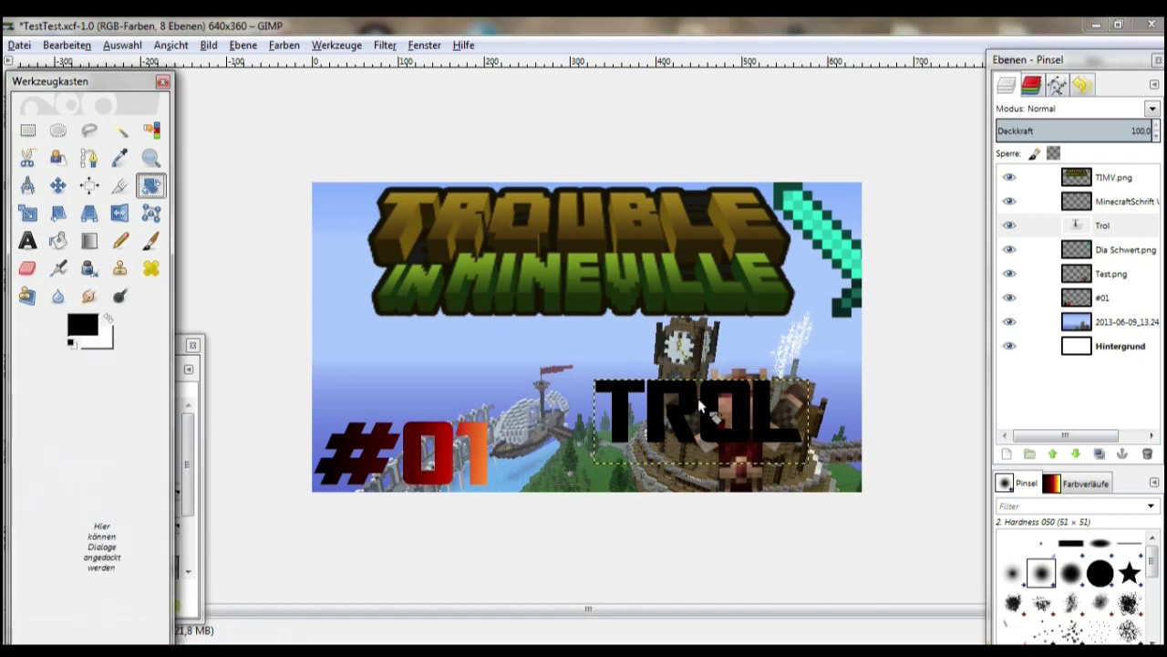
pyautogui.click(701, 400)
pyautogui.press('Tab')
pyautogui.moveTo(289, 265); pyautogui.dragTo(278, 264)
pyautogui.click(301, 340)
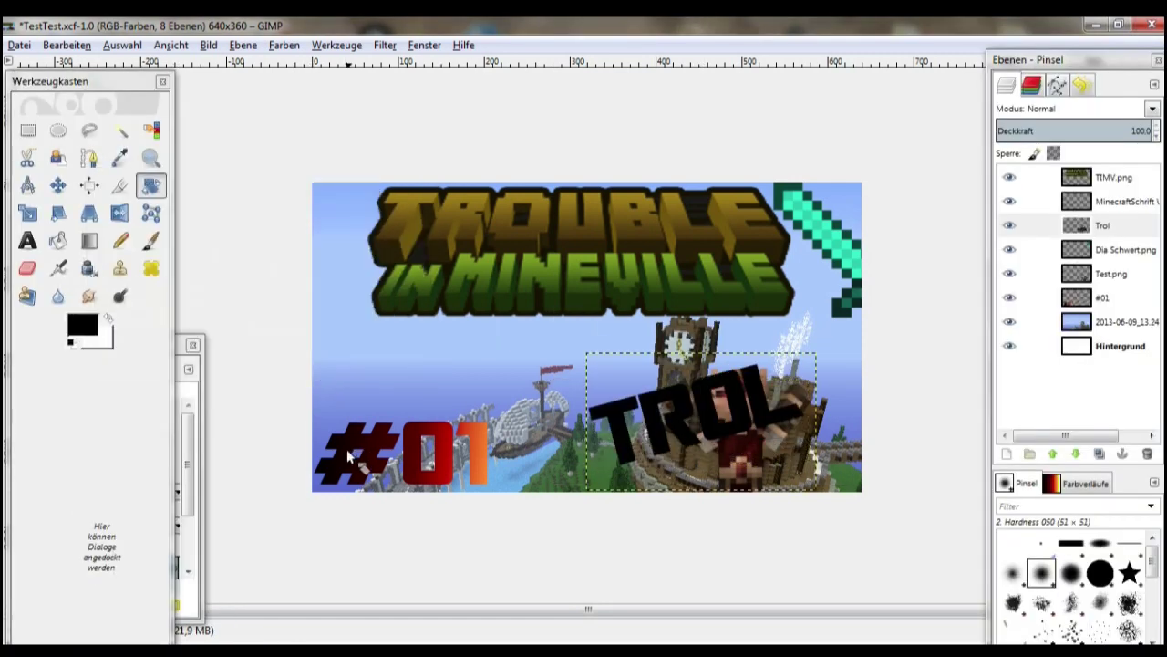
# - Move TROL left and up so it sits just above the #01
pyautogui.click(57, 186)
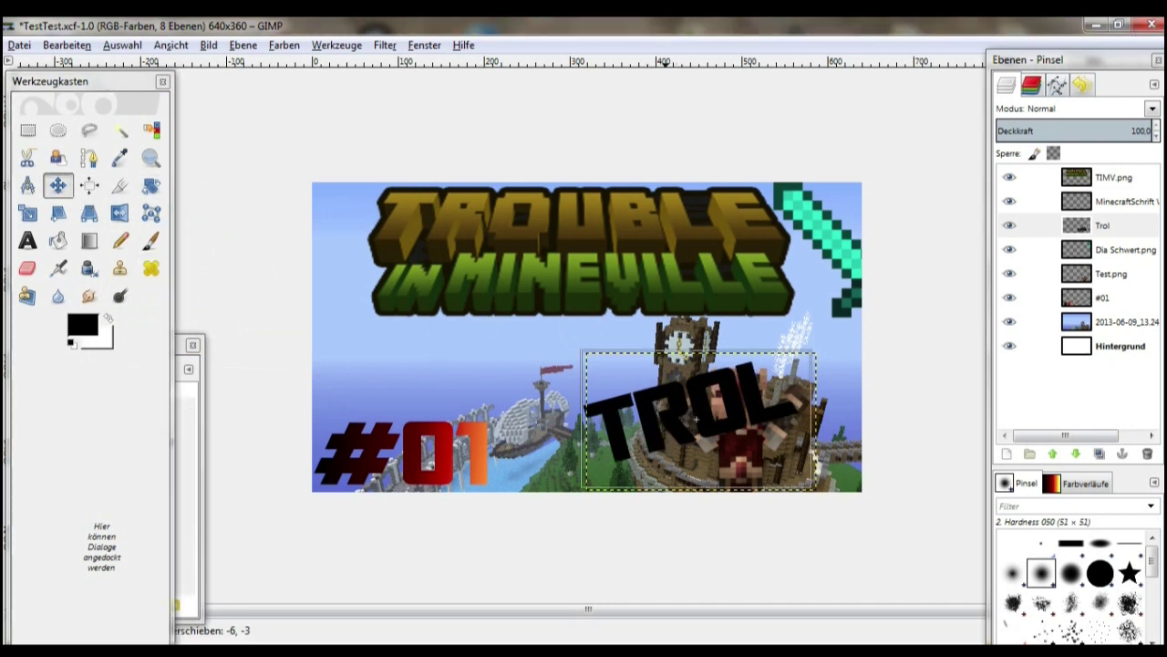
pyautogui.moveTo(649, 430); pyautogui.dragTo(561, 387)
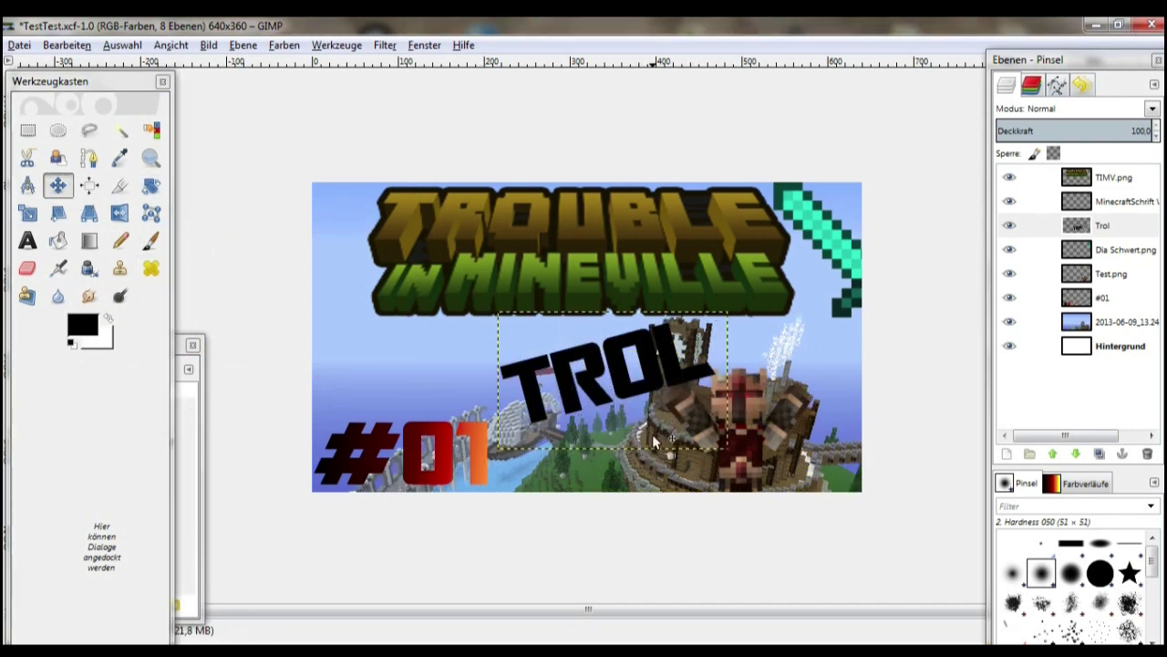
pyautogui.moveTo(591, 402)
pyautogui.mouseDown()
pyautogui.moveTo(474, 401)
pyautogui.moveTo(511, 399)
pyautogui.mouseUp()
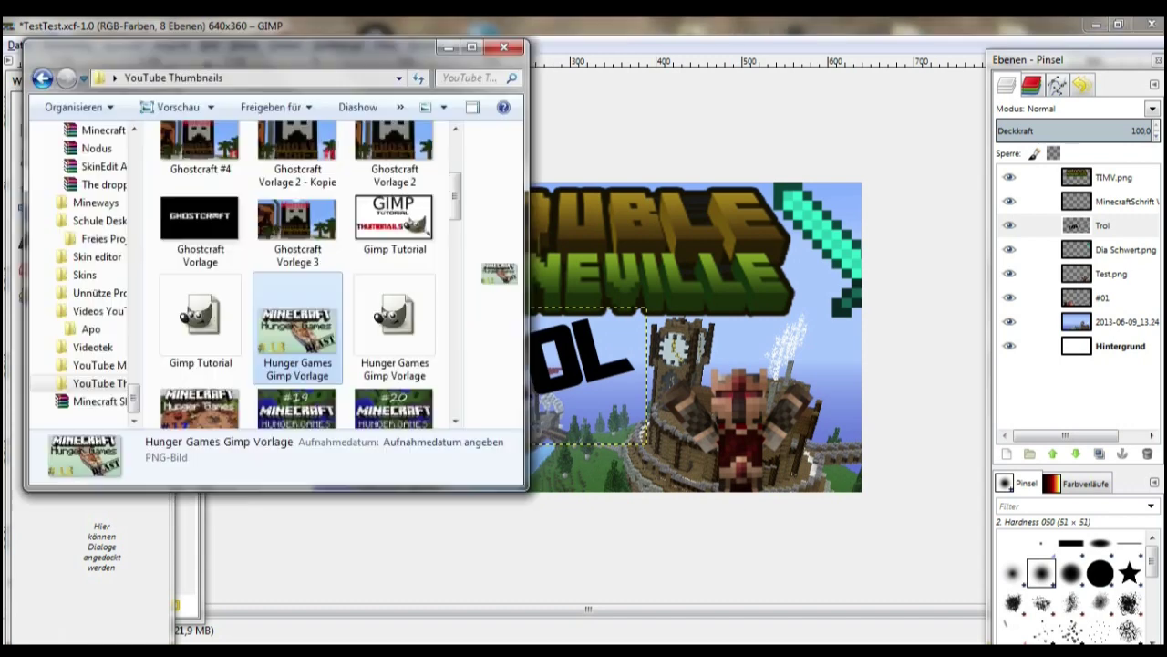
# - Preview the Gimp Tutorial and MineWar Vorlage thumbnails in Photo Viewer, then return to GIMP
pyautogui.click(415, 221)
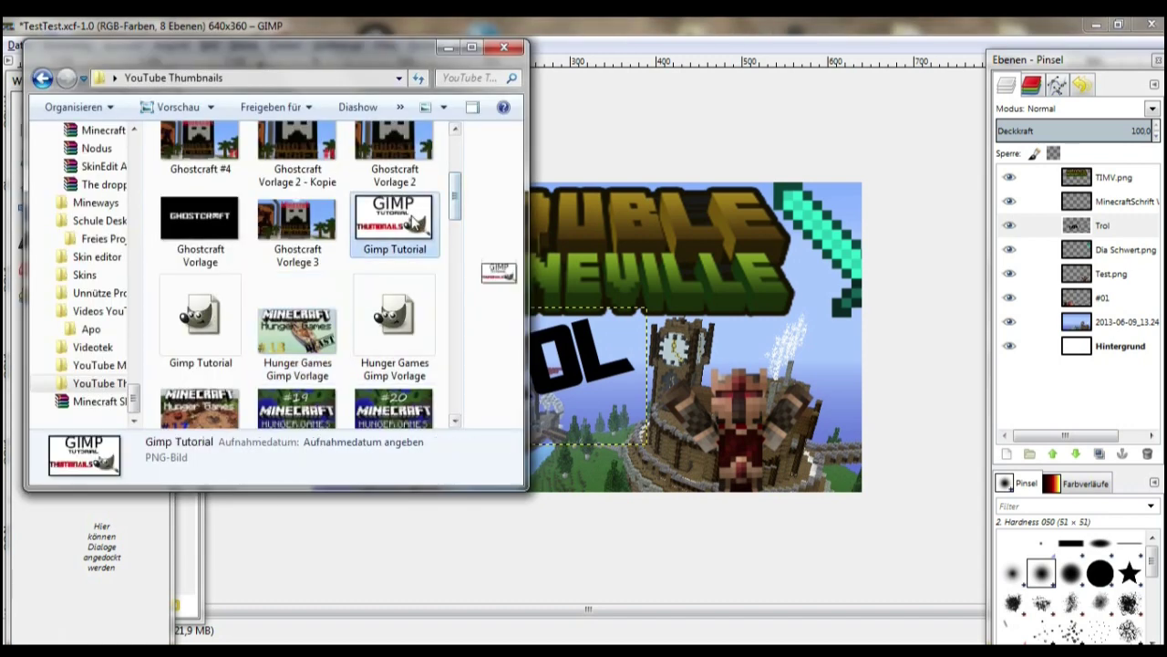
pyautogui.doubleClick(415, 221)
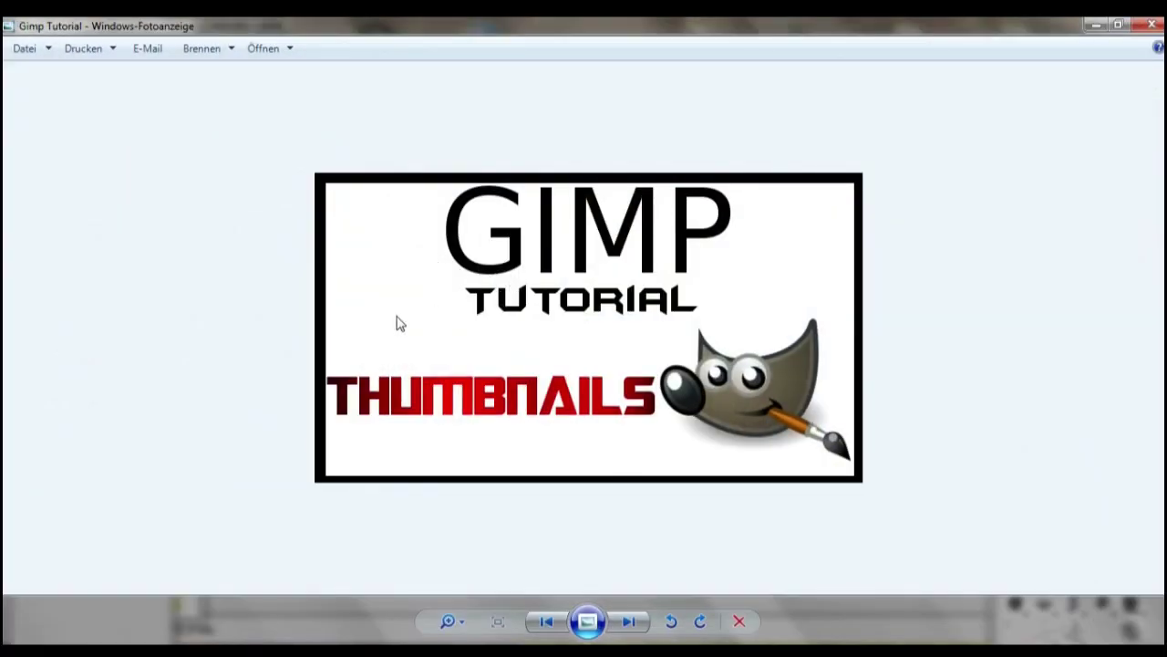
pyautogui.click(1155, 27)
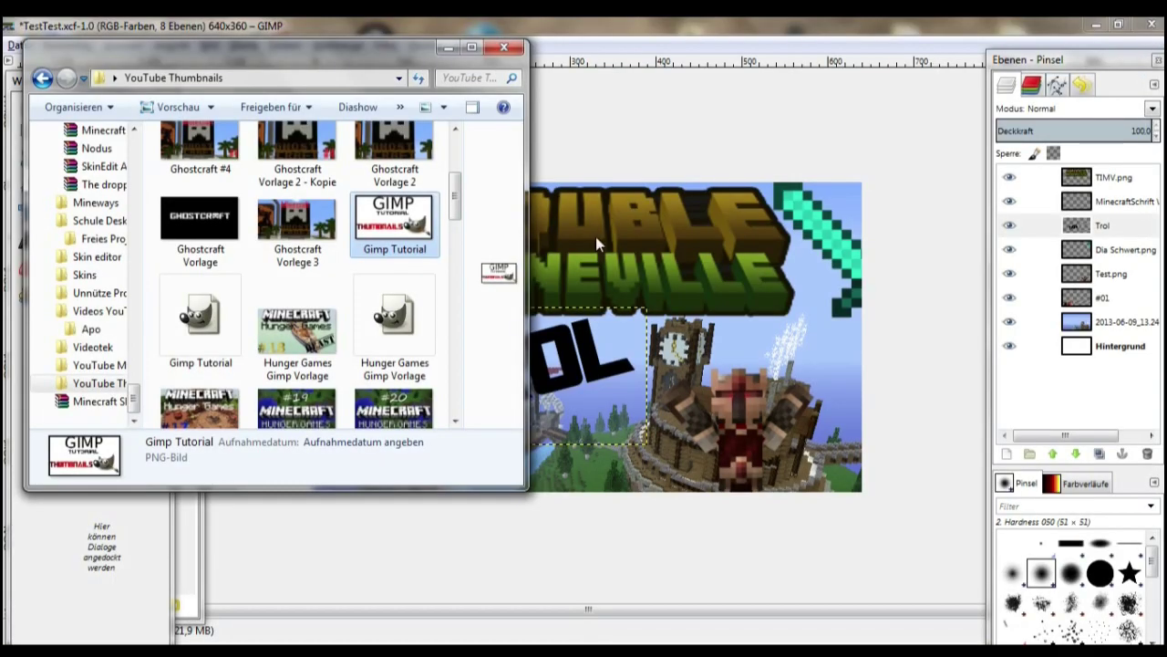
pyautogui.moveTo(455, 194); pyautogui.dragTo(449, 290)
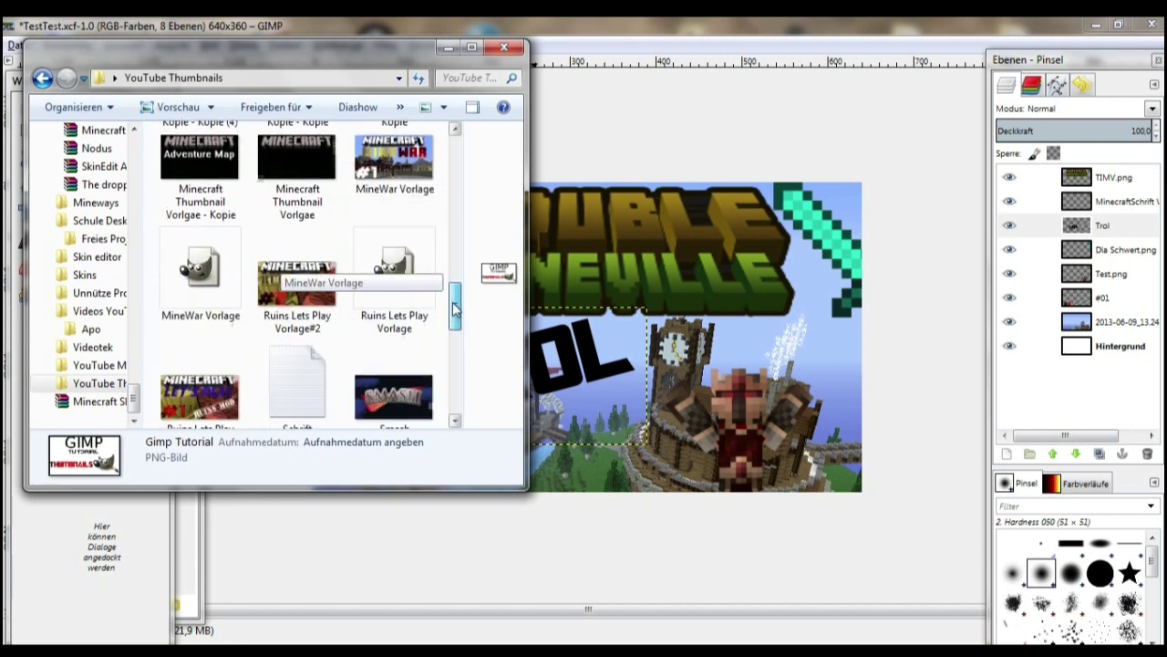
pyautogui.doubleClick(394, 266)
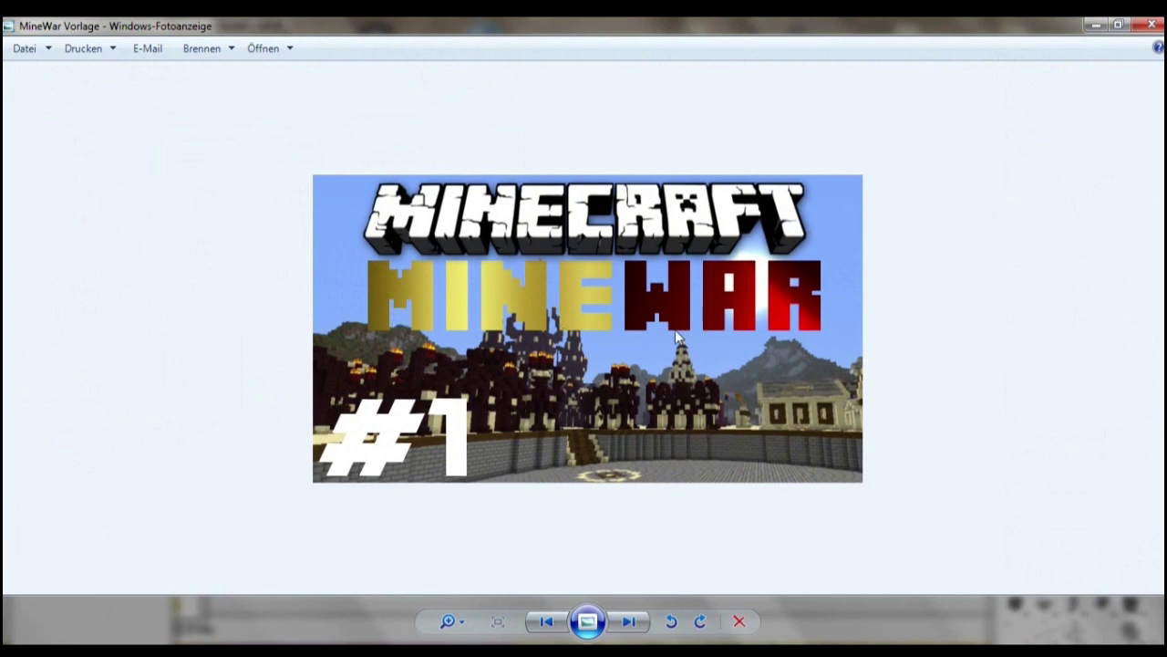
pyautogui.click(1096, 25)
pyautogui.click(445, 51)
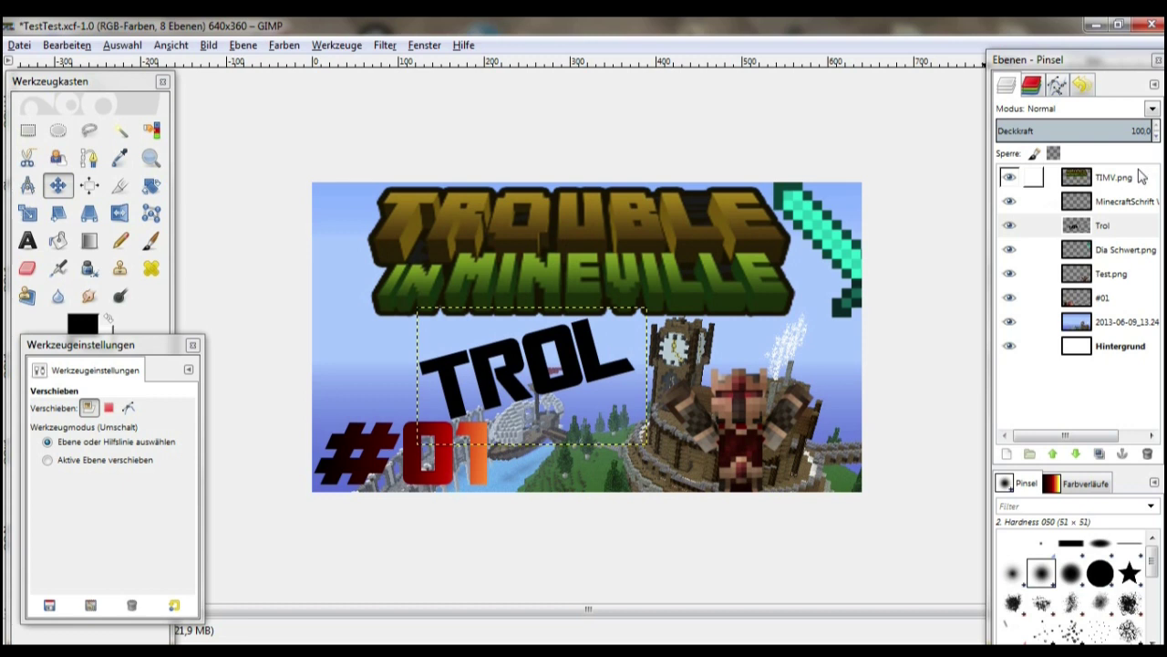
# - On the TIMV.png layer, outline the logo's R with Free Select
pyautogui.click(1104, 180)
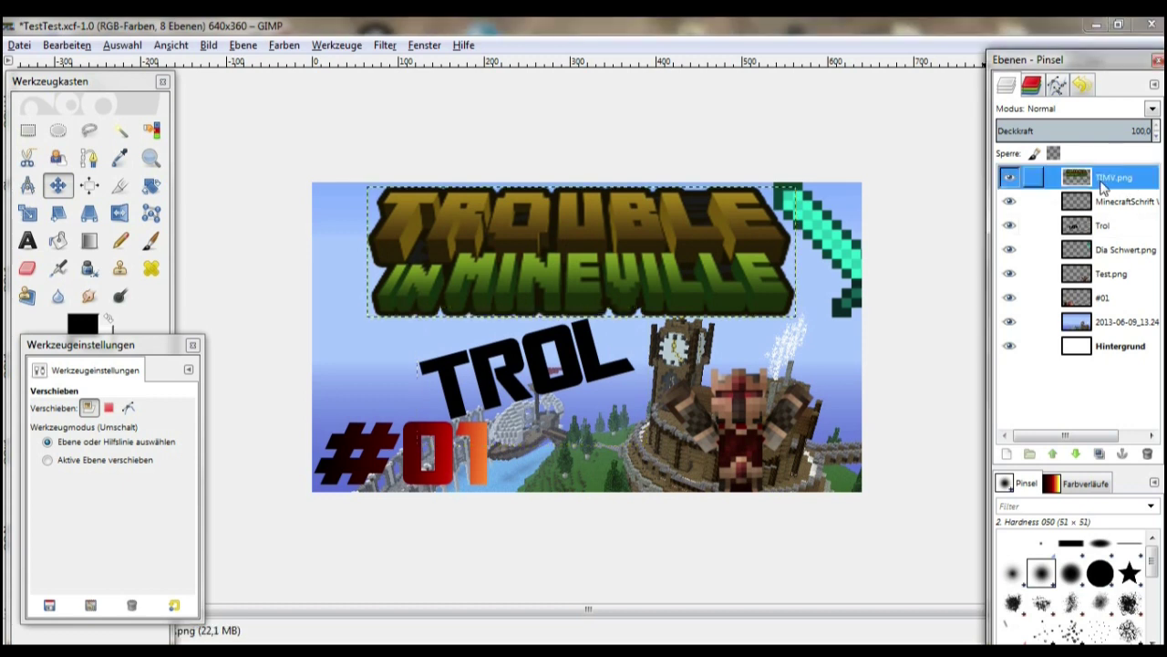
pyautogui.click(89, 132)
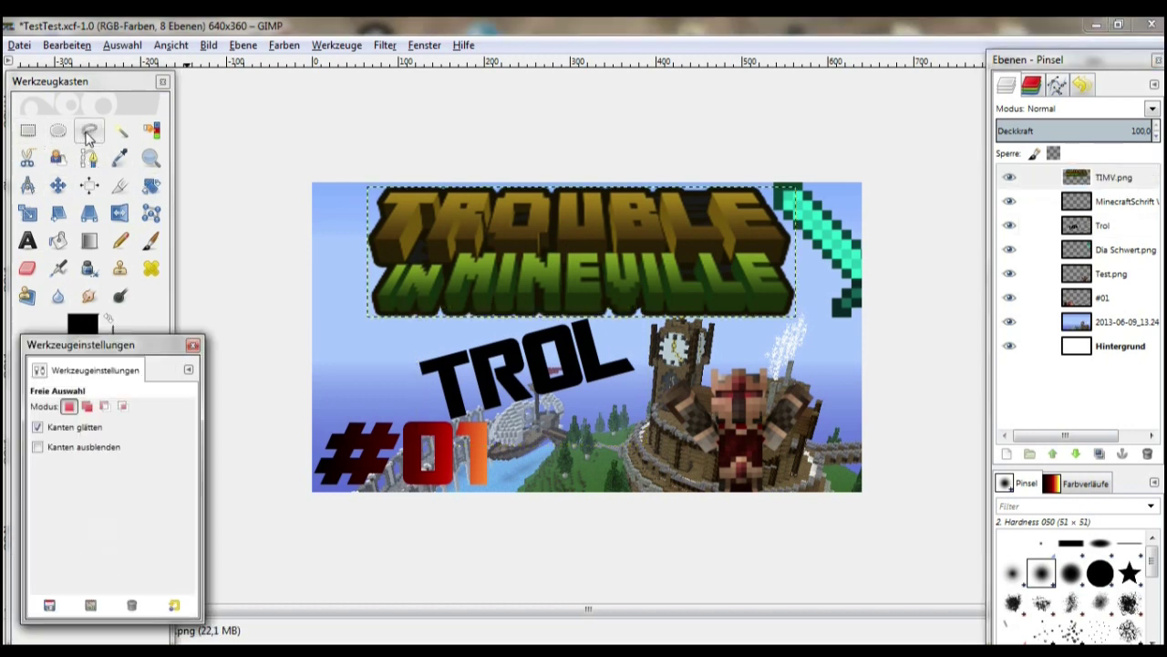
pyautogui.moveTo(445, 189); pyautogui.dragTo(418, 256)
pyautogui.click(454, 264)
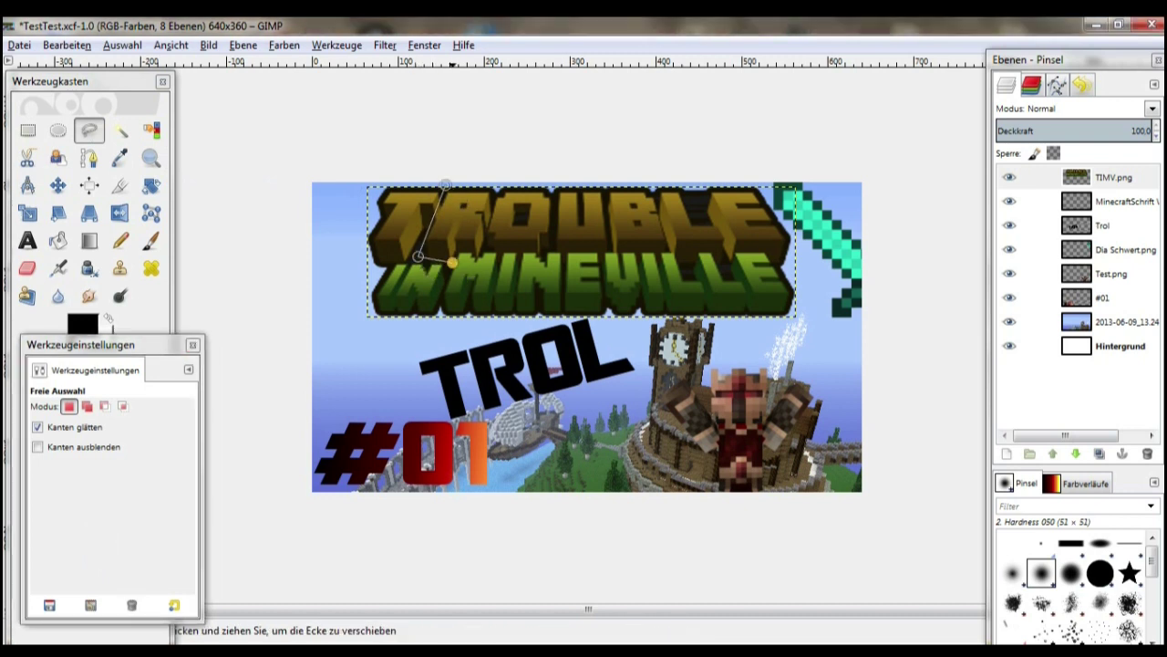
pyautogui.click(503, 183)
pyautogui.click(447, 185)
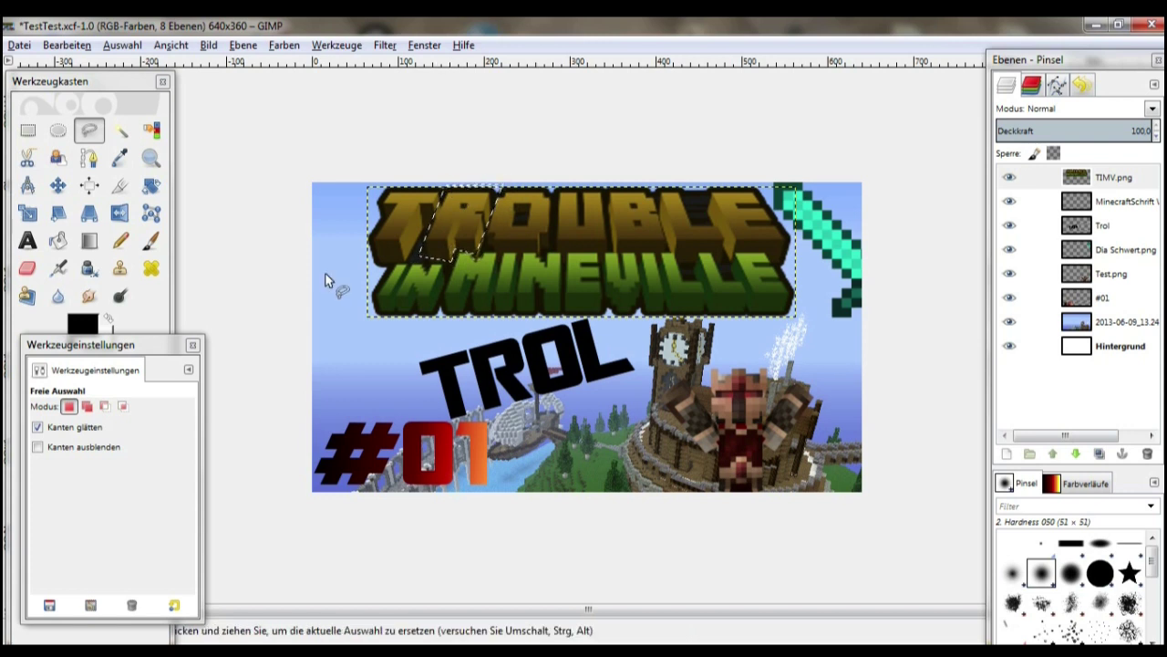
# - Paint three Neon Cyan gradient strokes across the selected R
pyautogui.click(89, 240)
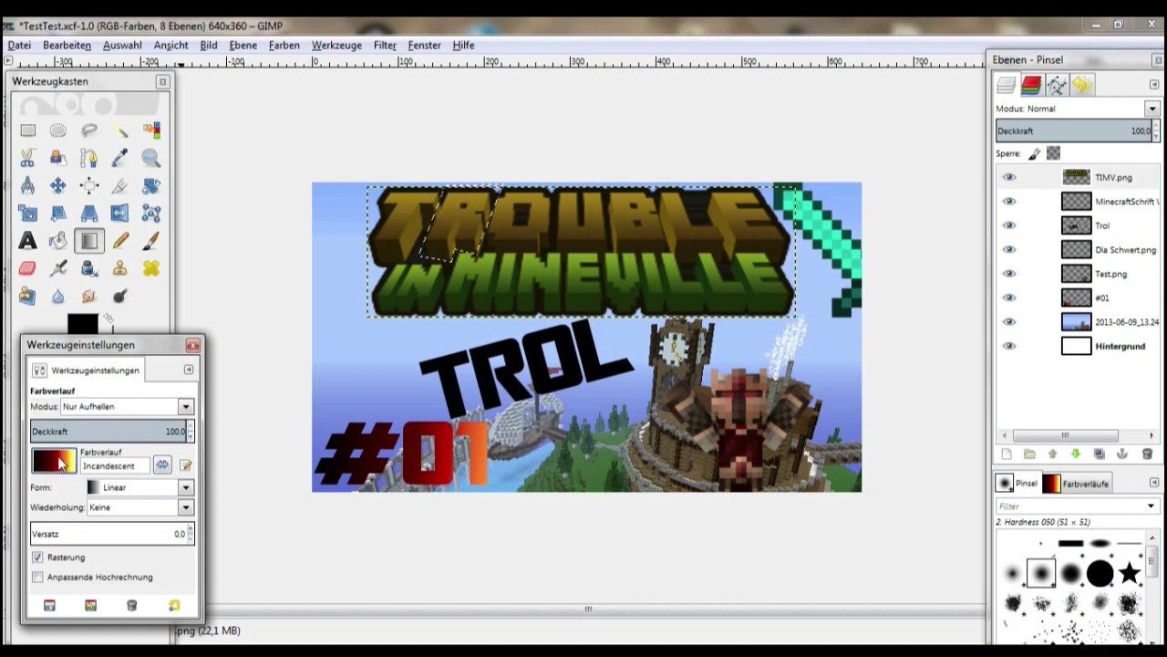
pyautogui.click(71, 459)
pyautogui.click(127, 336)
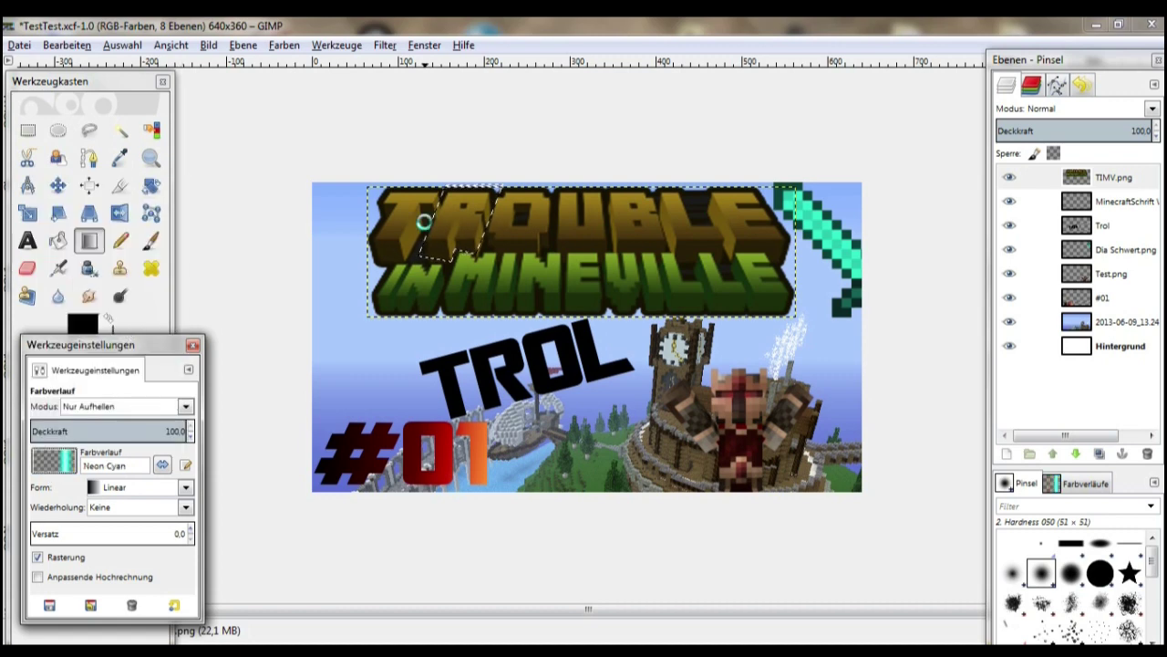
pyautogui.moveTo(426, 251); pyautogui.dragTo(456, 233)
pyautogui.moveTo(495, 189); pyautogui.dragTo(453, 248)
pyautogui.moveTo(436, 202); pyautogui.dragTo(480, 248)
# - Undo the three cyan gradient strokes, restoring the logo's original colours
pyautogui.click(66, 45)
pyautogui.click(91, 66)
pyautogui.click(67, 45)
pyautogui.click(91, 65)
pyautogui.click(67, 45)
pyautogui.click(61, 71)
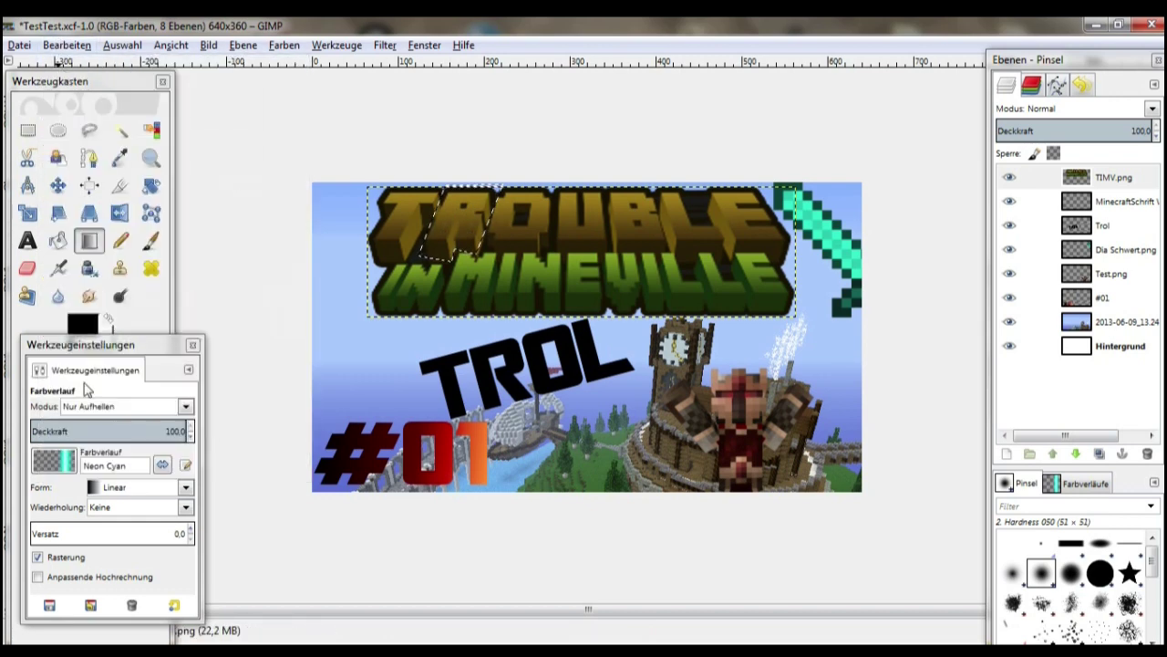
pyautogui.click(73, 459)
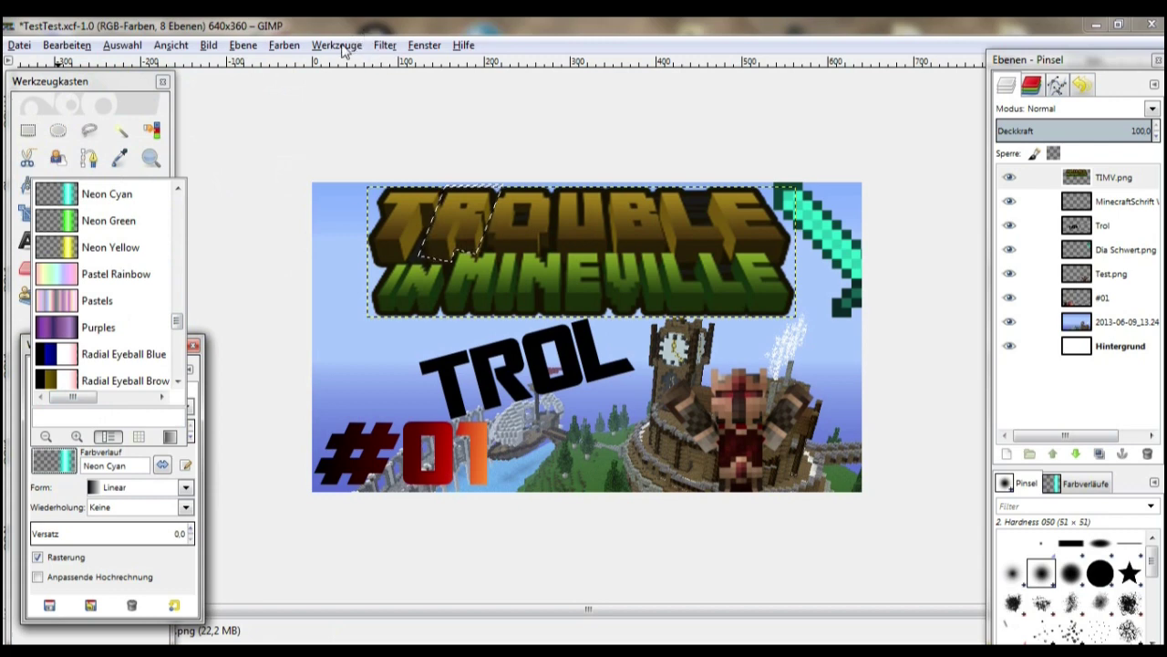
pyautogui.press('m')
pyautogui.click(282, 45)
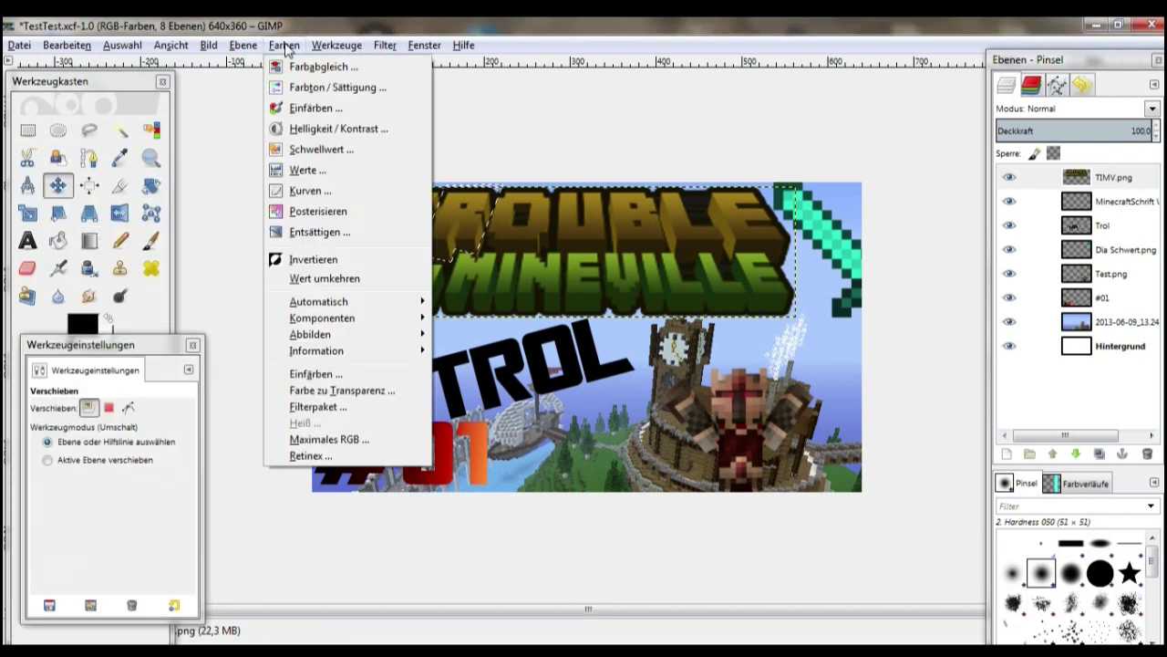
# - Colourise the selected R green at hue 137, saturation 100, then clear the selection
pyautogui.click(310, 108)
pyautogui.moveTo(919, 470); pyautogui.dragTo(1031, 511)
pyautogui.click(915, 494)
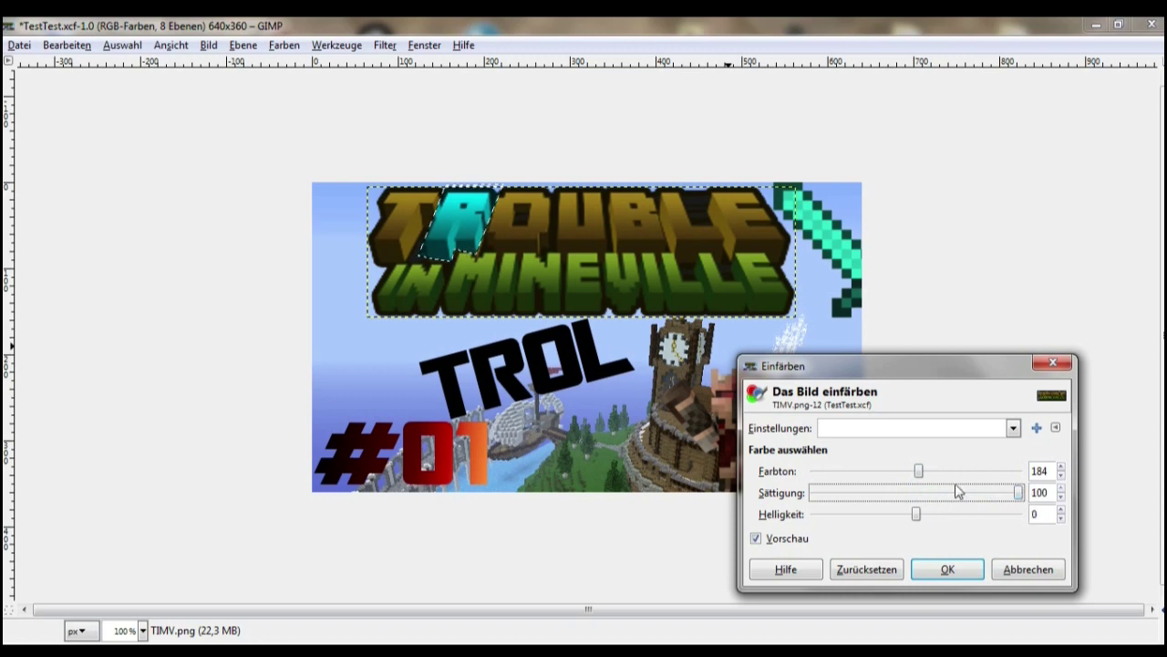
pyautogui.moveTo(919, 471); pyautogui.dragTo(894, 470)
pyautogui.click(946, 568)
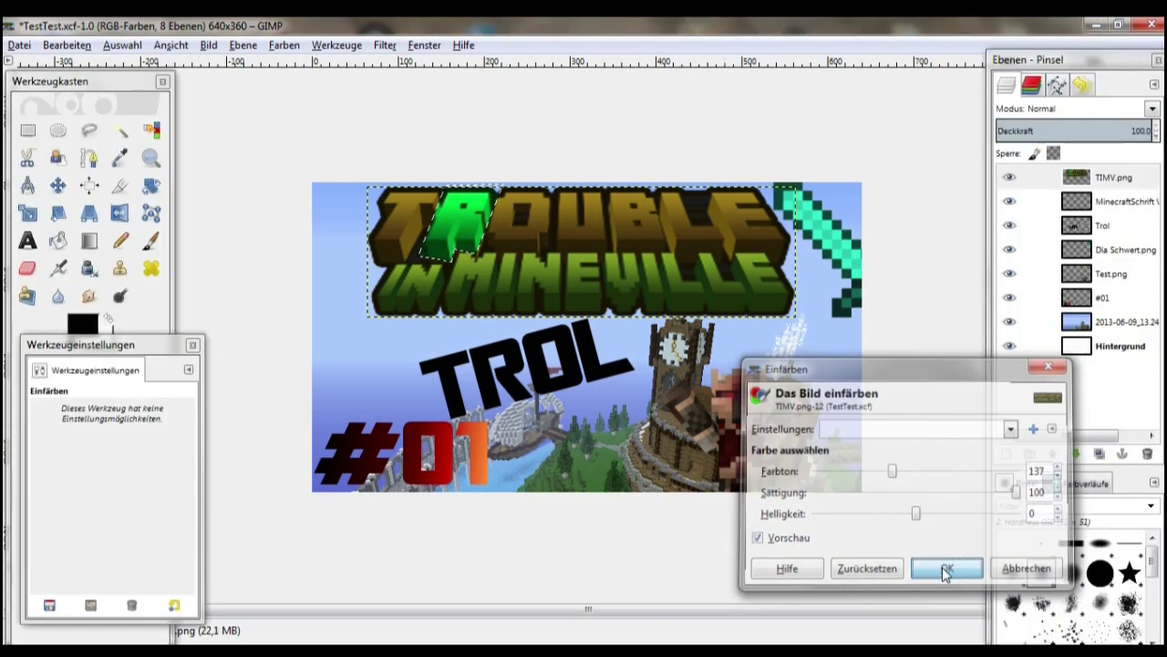
pyautogui.click(27, 130)
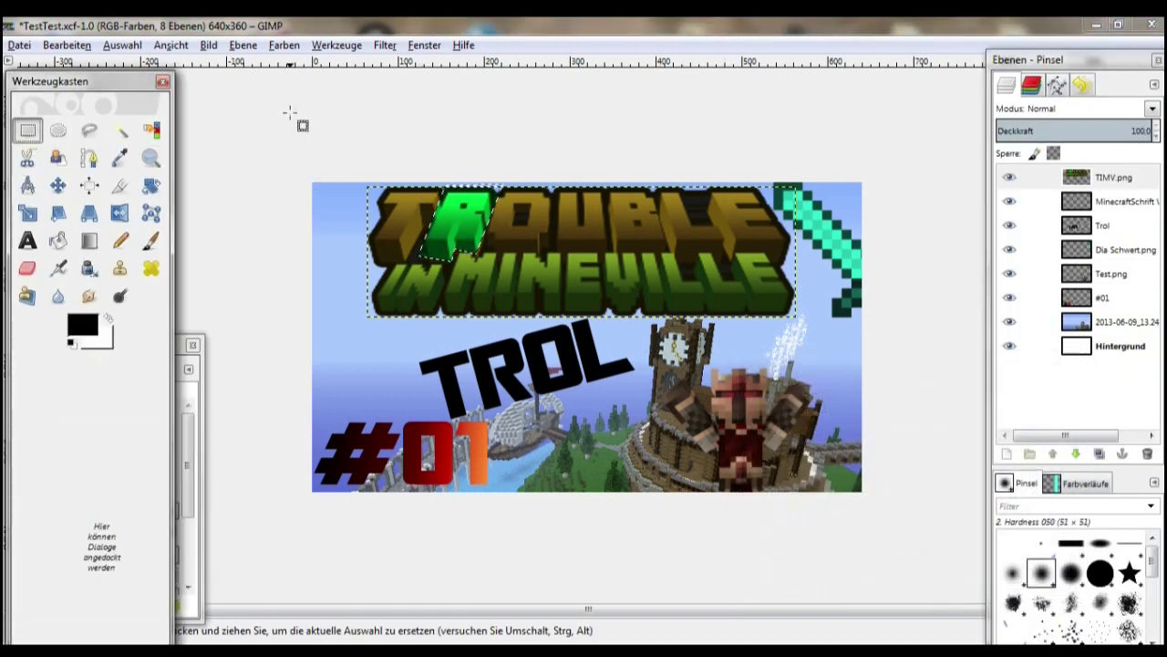
pyautogui.click(290, 114)
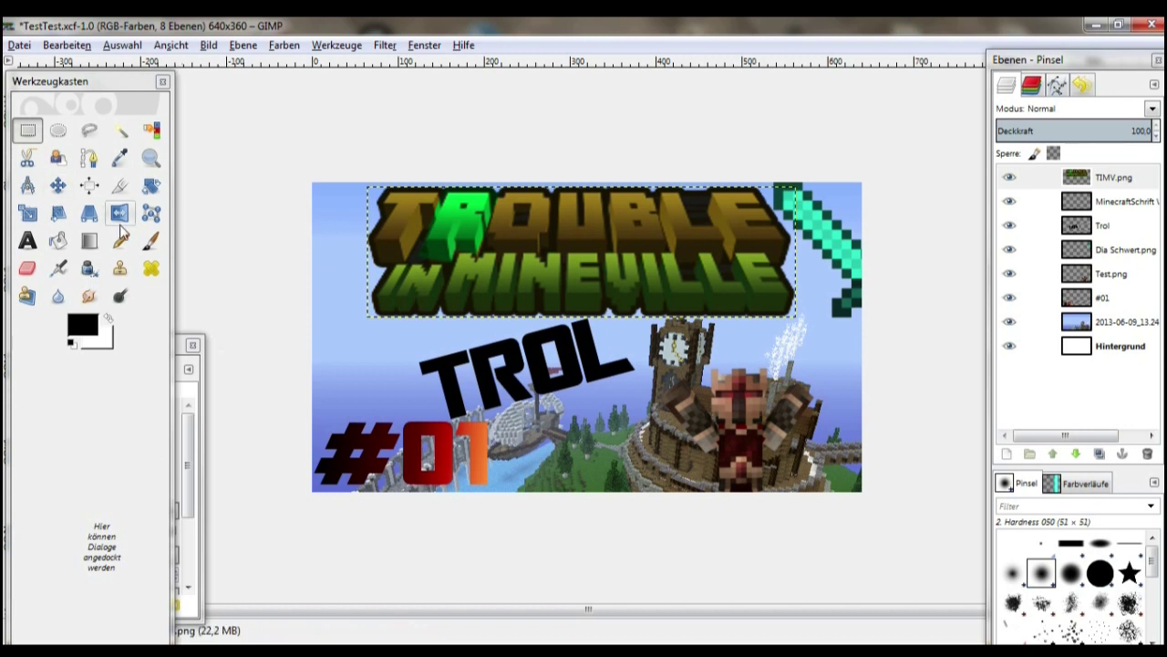
# - Zoom far into the banner, then zoom back out to show the whole banner
pyautogui.doubleClick(150, 158)
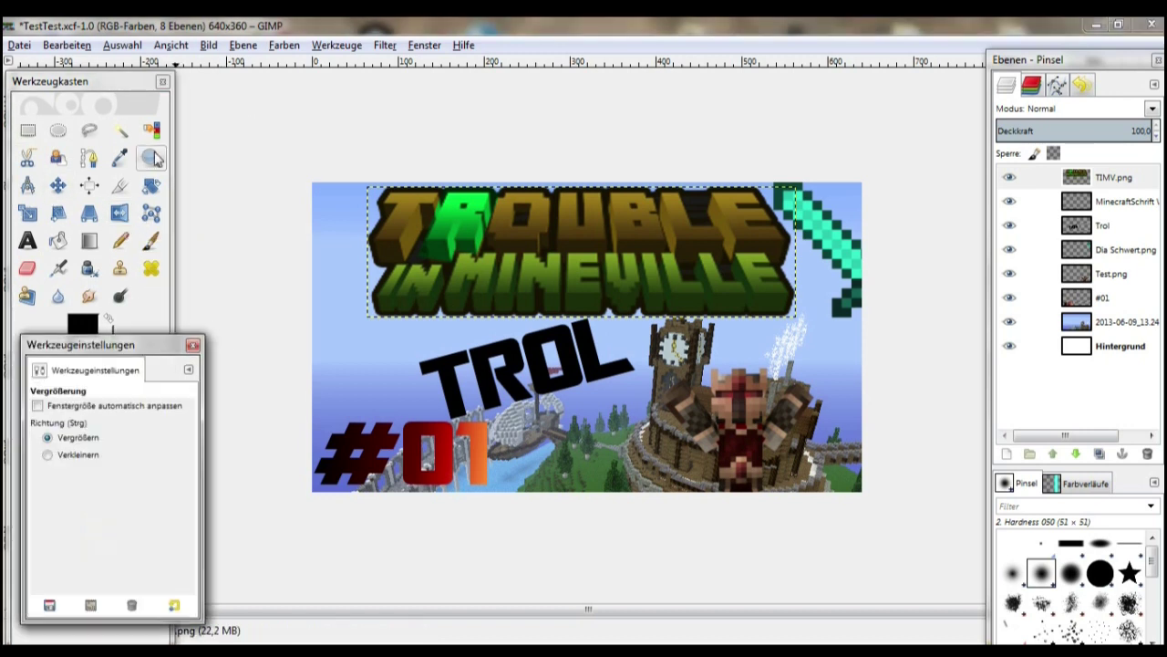
pyautogui.click(79, 440)
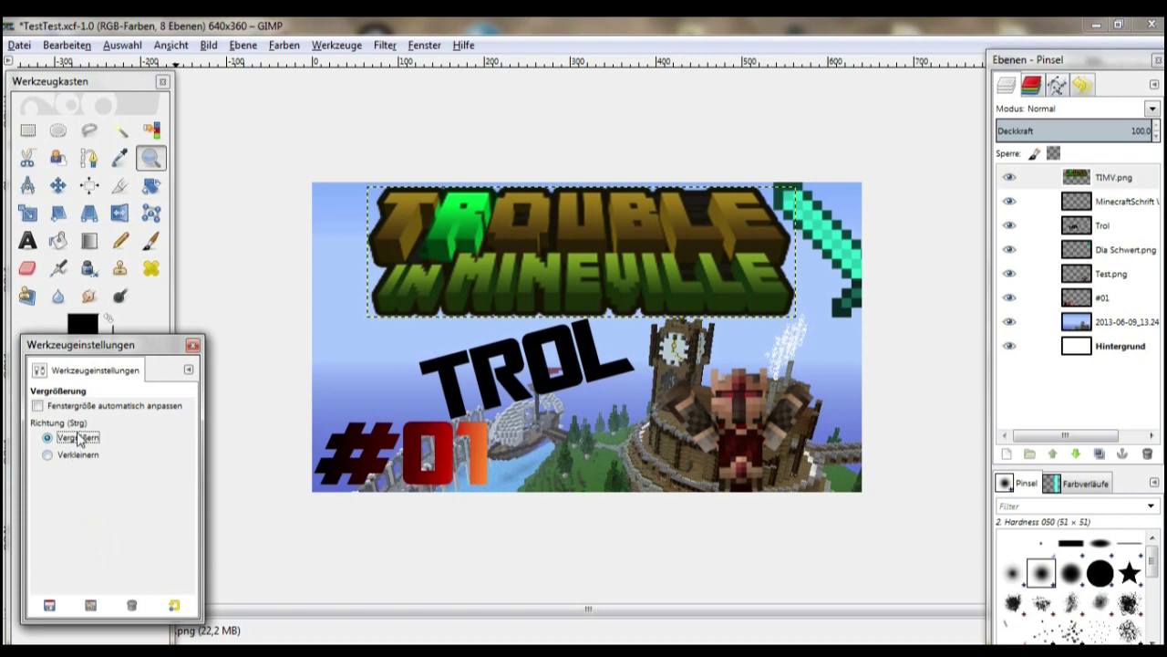
pyautogui.press('+')
pyautogui.press('+')
pyautogui.press('+')
pyautogui.press('+')
pyautogui.press('+')
pyautogui.press('+')
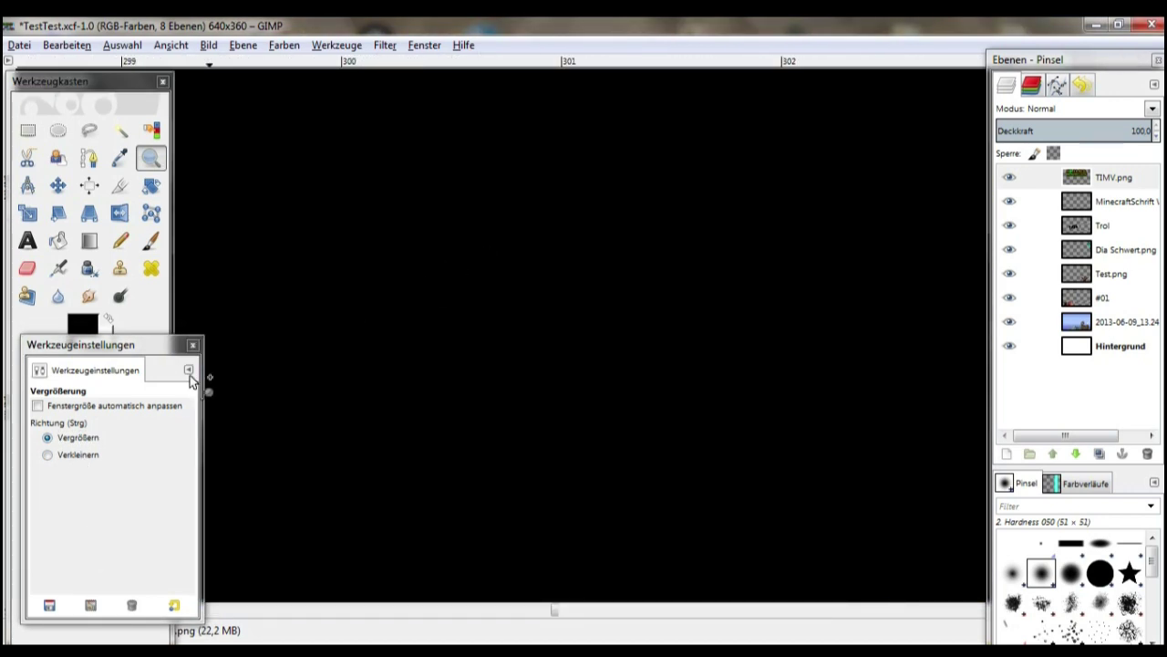
pyautogui.click(86, 456)
pyautogui.click(388, 362)
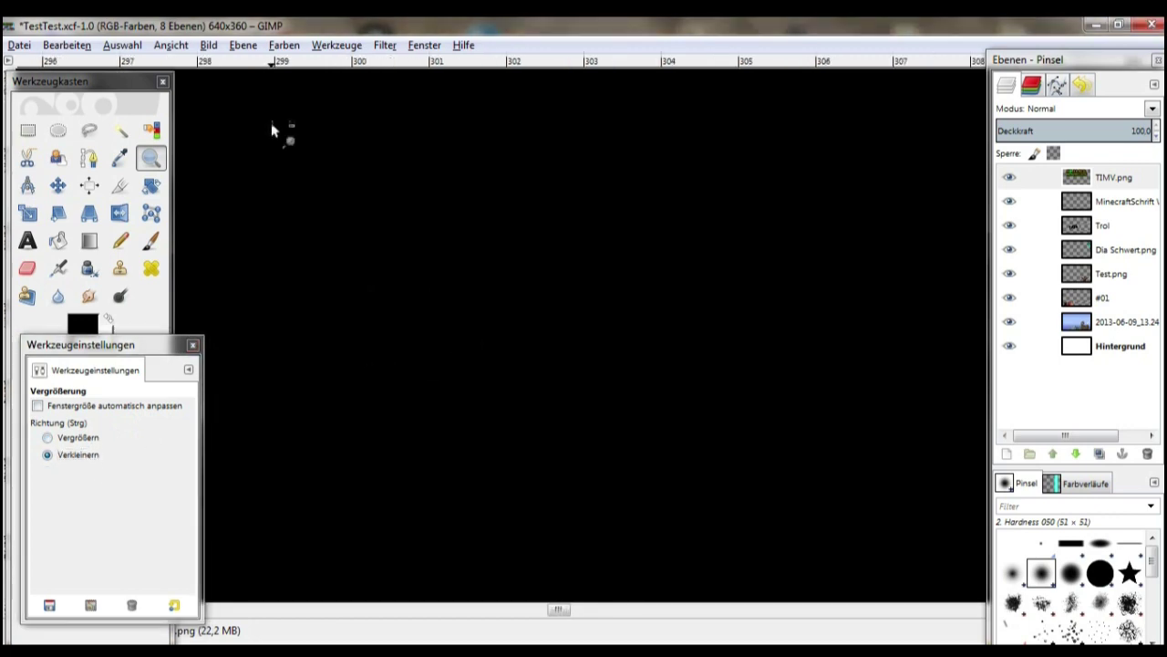
pyautogui.click(281, 146)
pyautogui.click(519, 296)
pyautogui.click(456, 296)
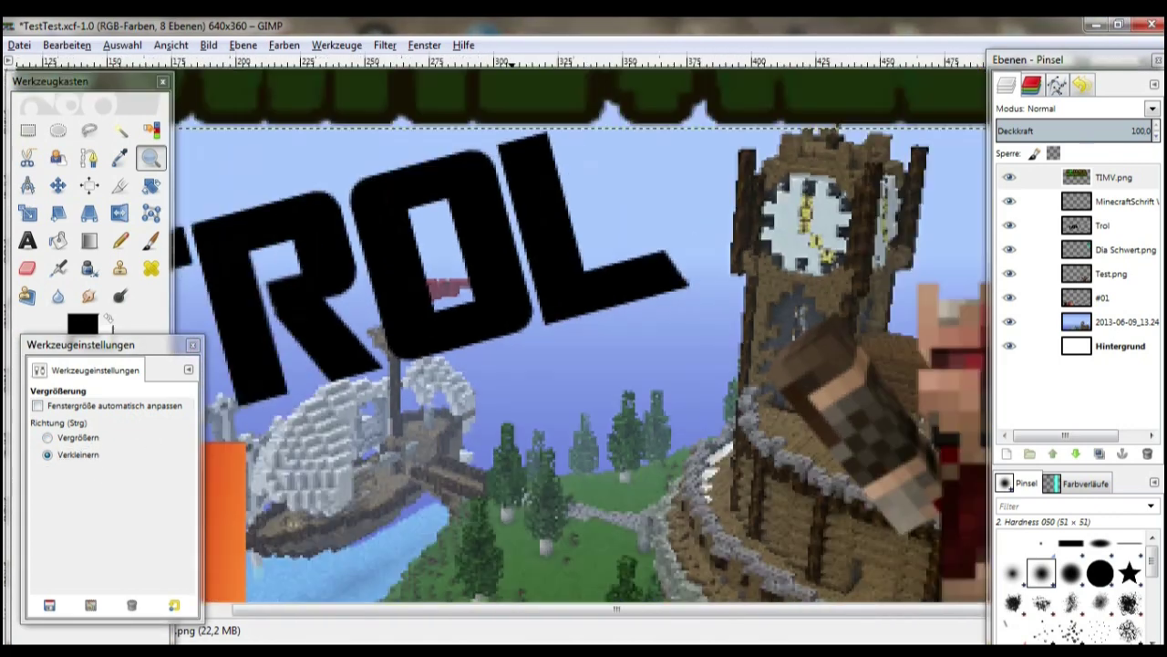
pyautogui.click(383, 296)
pyautogui.click(312, 294)
# - Zoom in twice on the green R of the logo, then bring back the YouTube Thumbnails folder
pyautogui.click(76, 437)
pyautogui.click(353, 164)
pyautogui.click(353, 164)
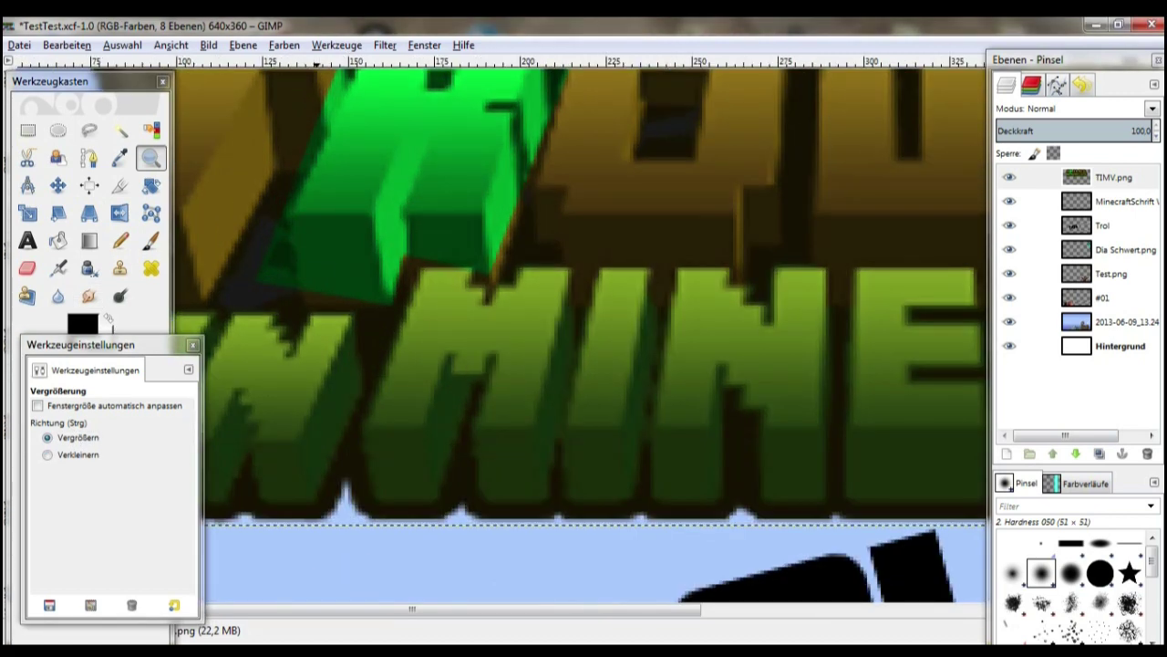
pyautogui.hotkey('alt', 'Tab')
pyautogui.scroll(-1, 354, 326)
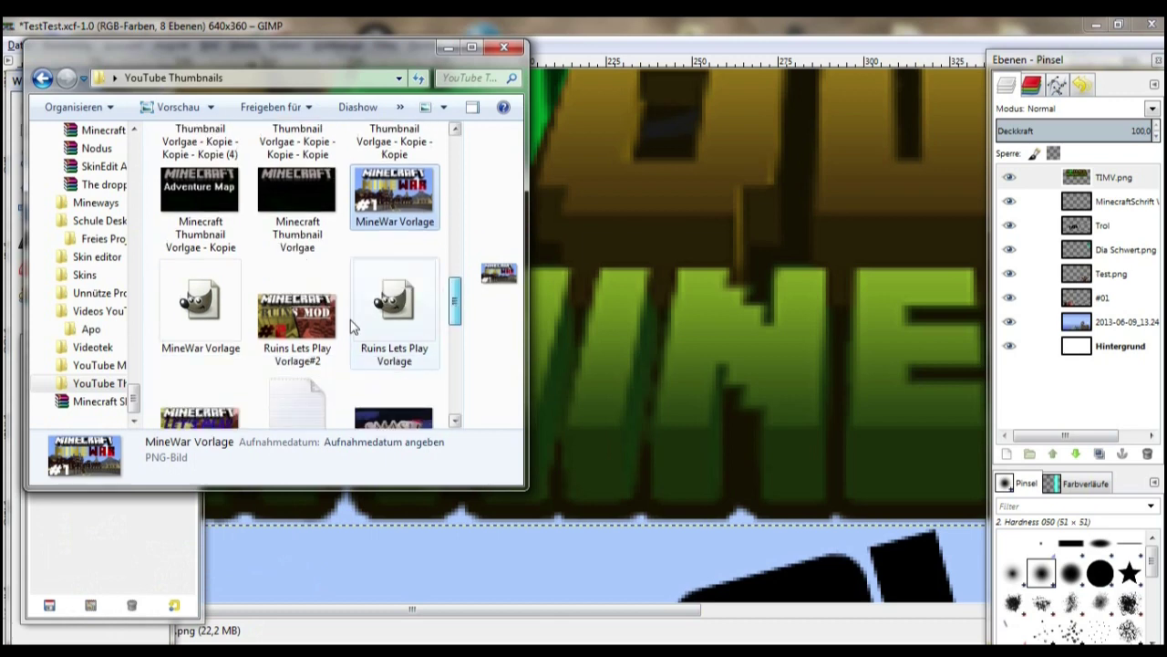
# - Preview Ruins Lets Play Vorlage#2 in Photo Viewer, close it, and minimise the thumbnails folder
pyautogui.doubleClick(301, 319)
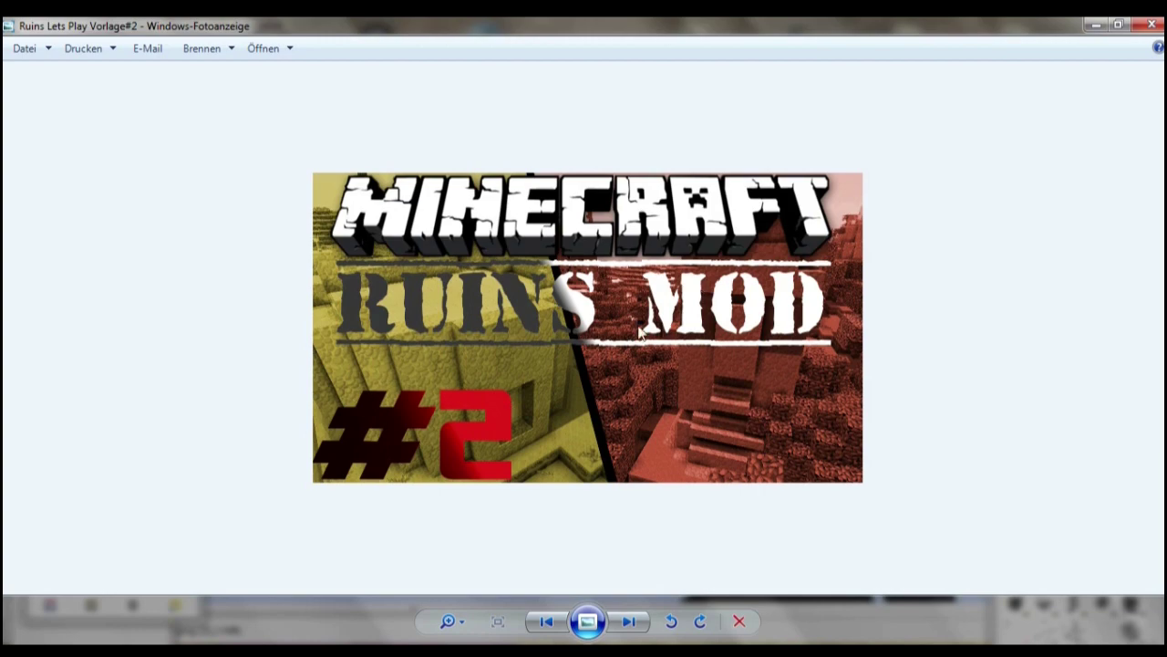
pyautogui.click(1150, 26)
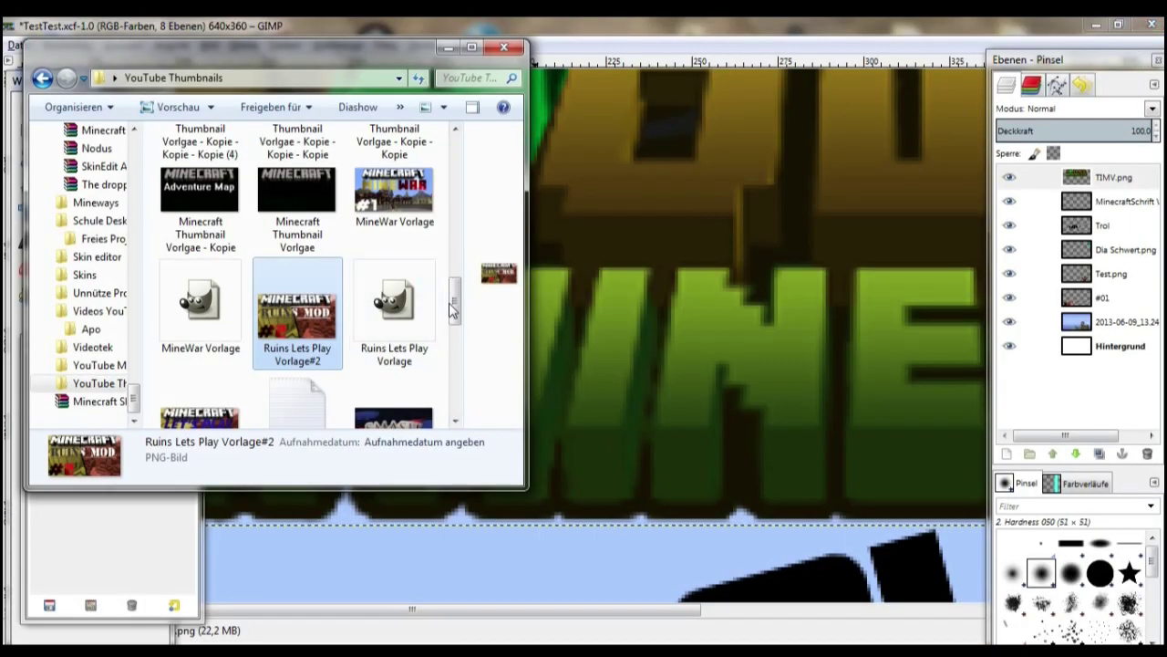
pyautogui.moveTo(458, 308)
pyautogui.mouseDown()
pyautogui.moveTo(462, 353)
pyautogui.moveTo(438, 410)
pyautogui.mouseUp()
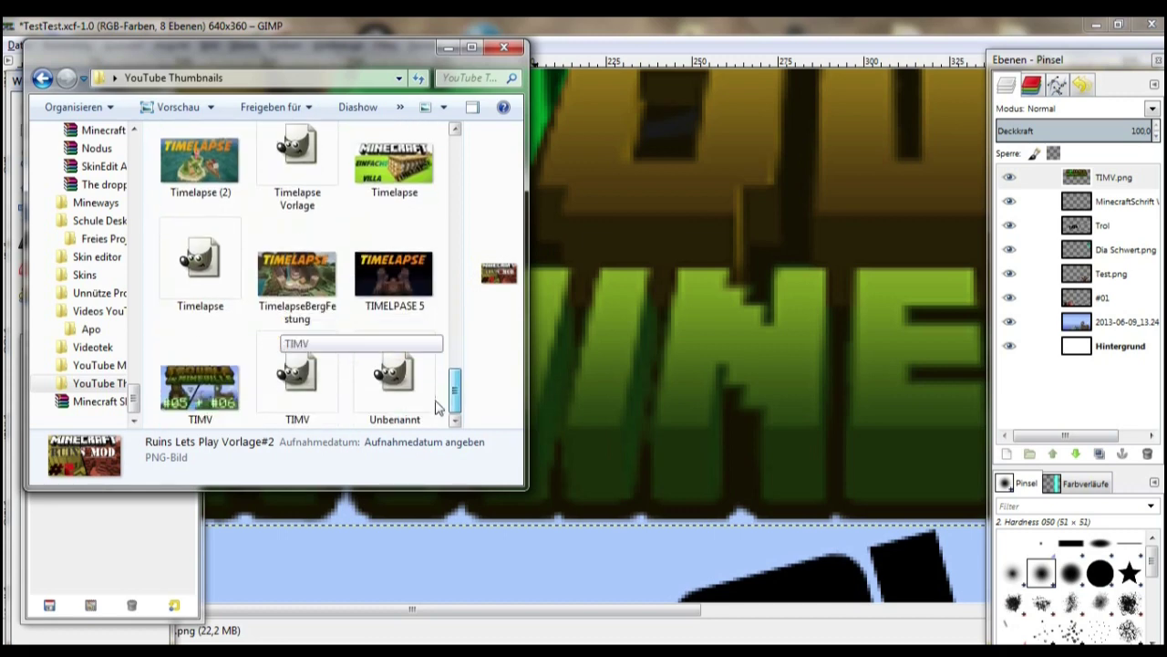
pyautogui.click(447, 48)
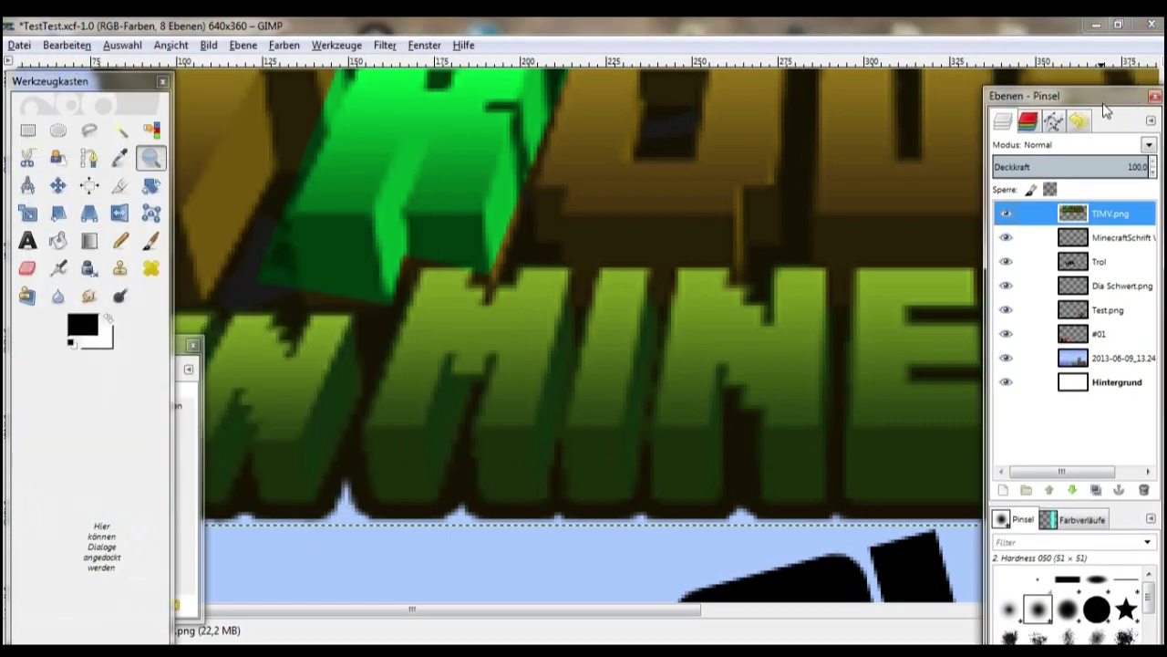
pyautogui.moveTo(127, 92)
pyautogui.mouseDown()
pyautogui.moveTo(125, 109)
pyautogui.moveTo(149, 110)
pyautogui.mouseUp()
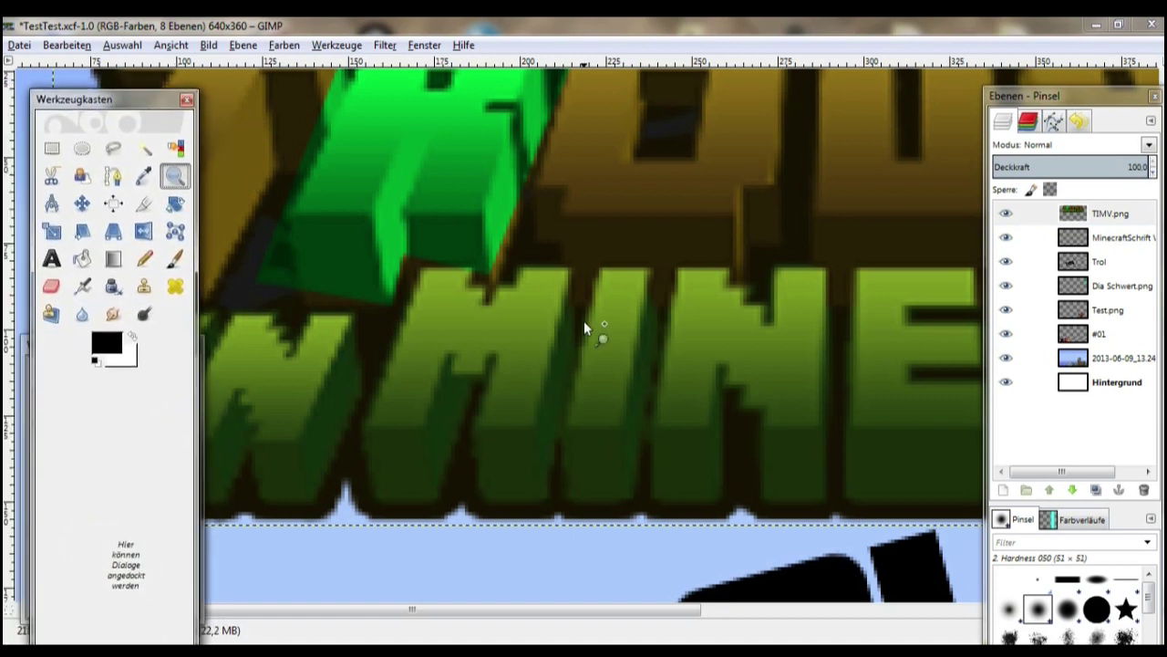